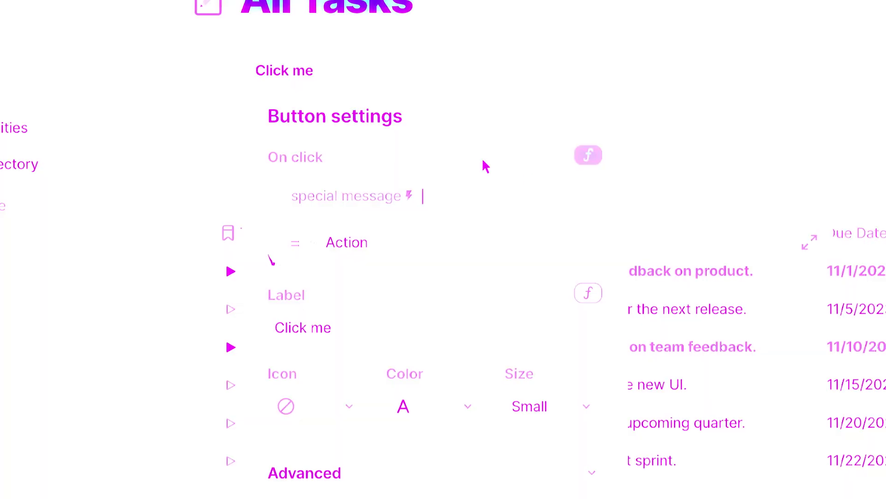
# Paste the copied special message beside the Click me button and add yourself to the team directory
pyautogui.click(683, 73)
pyautogui.click(427, 74)
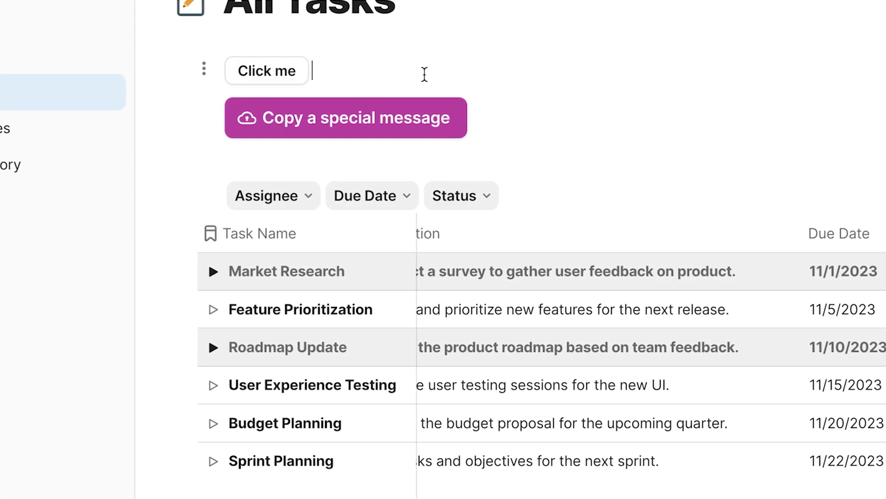
pyautogui.write('You are a very special person believe in yourself!')
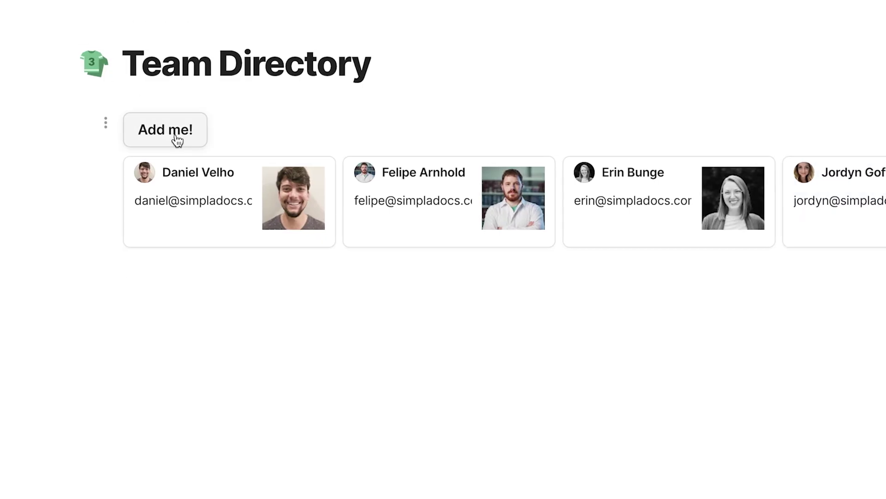
pyautogui.click(175, 135)
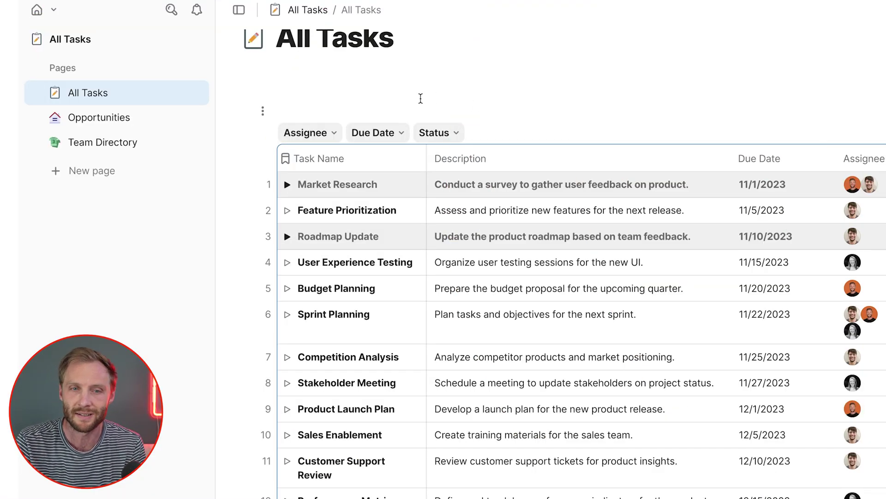
# Insert a button via /button on the empty line with an empty "" on-click formula, then test it
pyautogui.click(391, 79)
pyautogui.write('/butt')
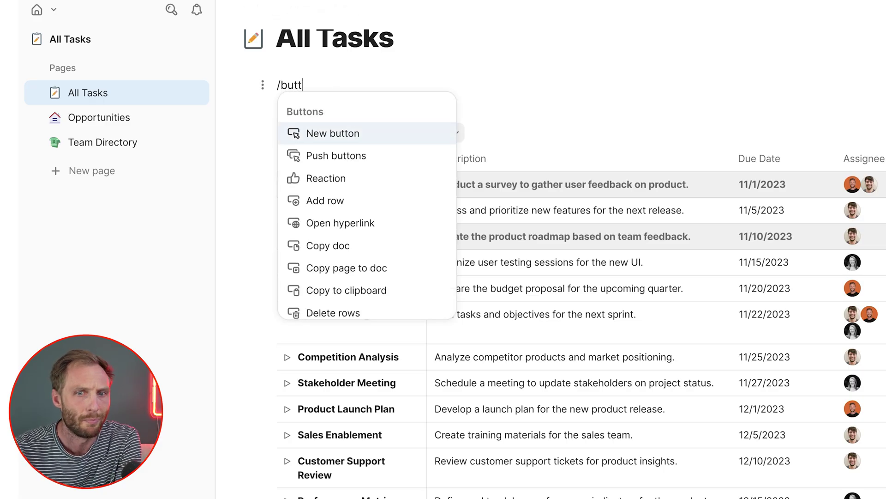
pyautogui.press('Return')
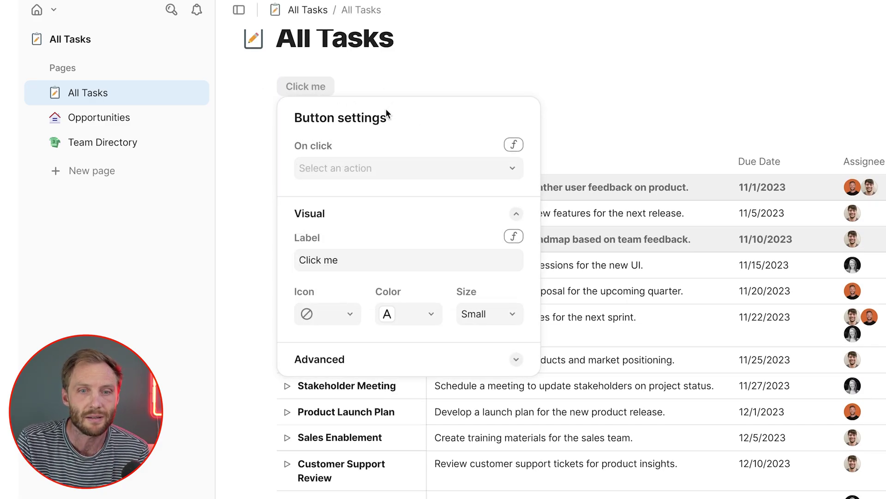
pyautogui.click(514, 144)
pyautogui.write('""')
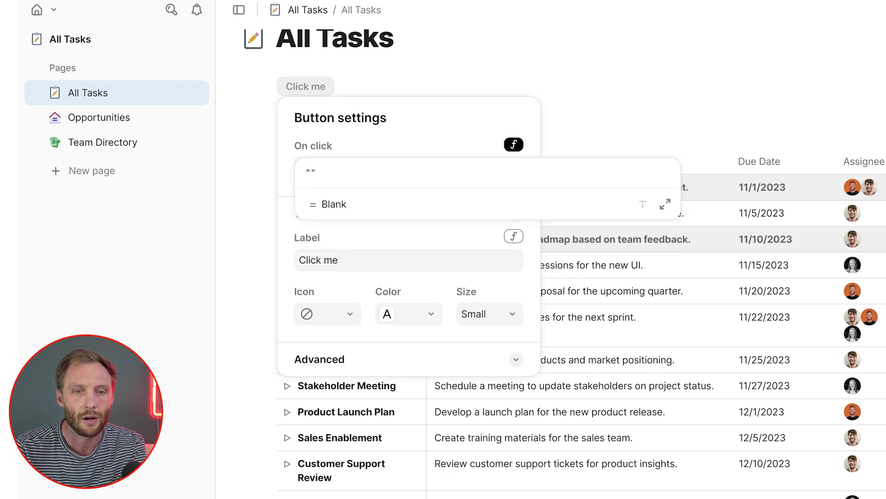
pyautogui.click(512, 102)
pyautogui.click(405, 66)
pyautogui.click(307, 86)
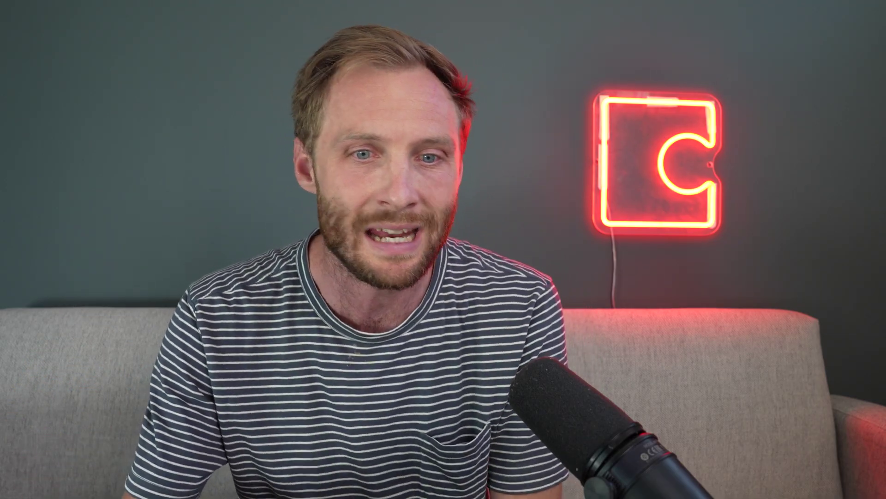
# Add a new column named Button to the right of Status
pyautogui.click(34, 156)
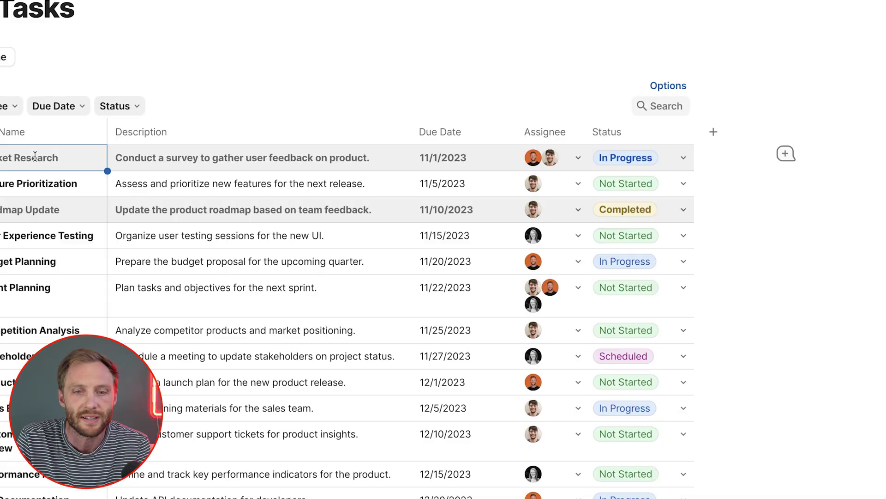
pyautogui.click(677, 129)
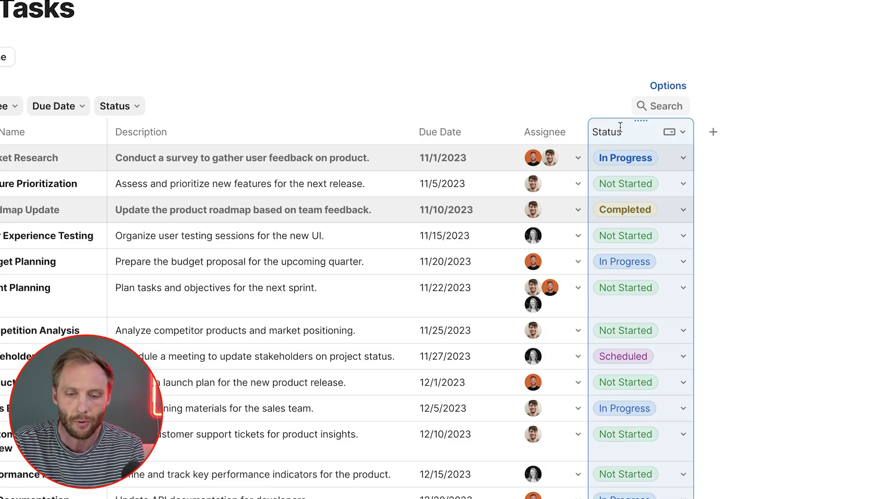
pyautogui.click(713, 132)
pyautogui.click(700, 162)
pyautogui.click(677, 130)
pyautogui.write('Button')
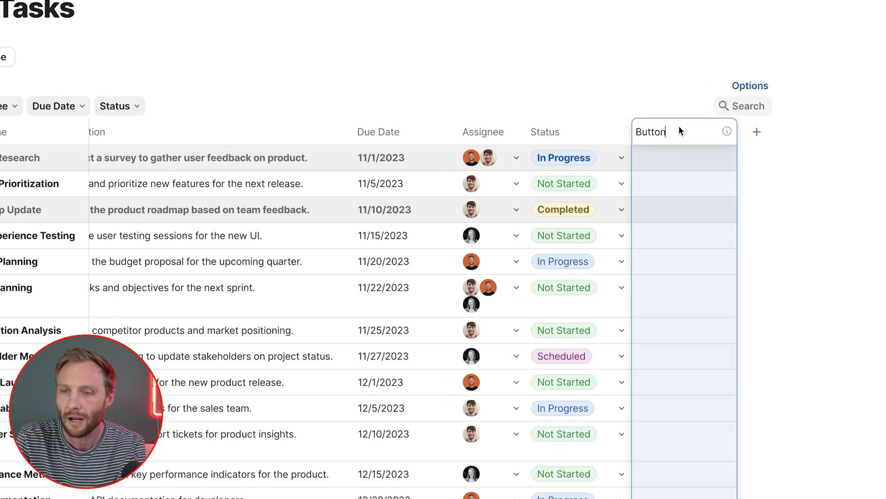
pyautogui.click(675, 155)
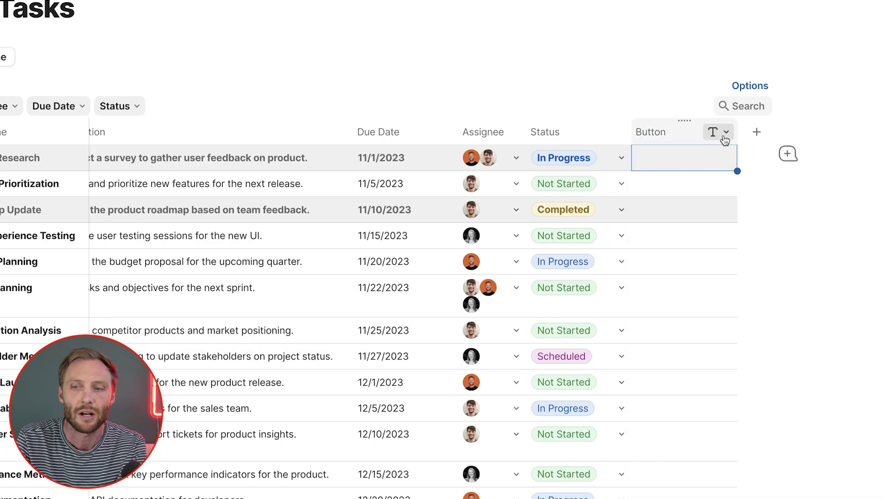
# Change the Button column's type to a new button column and select its button cells
pyautogui.click(723, 133)
pyautogui.moveTo(703, 183)
pyautogui.write('but')
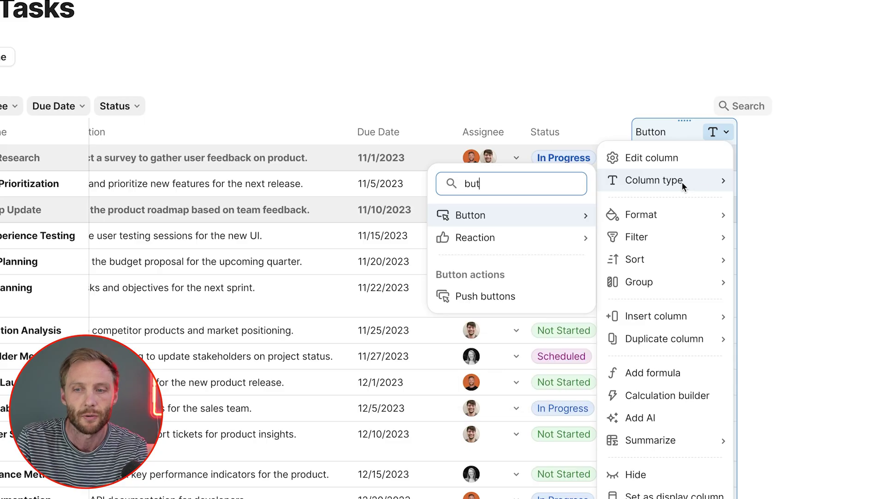
pyautogui.click(645, 222)
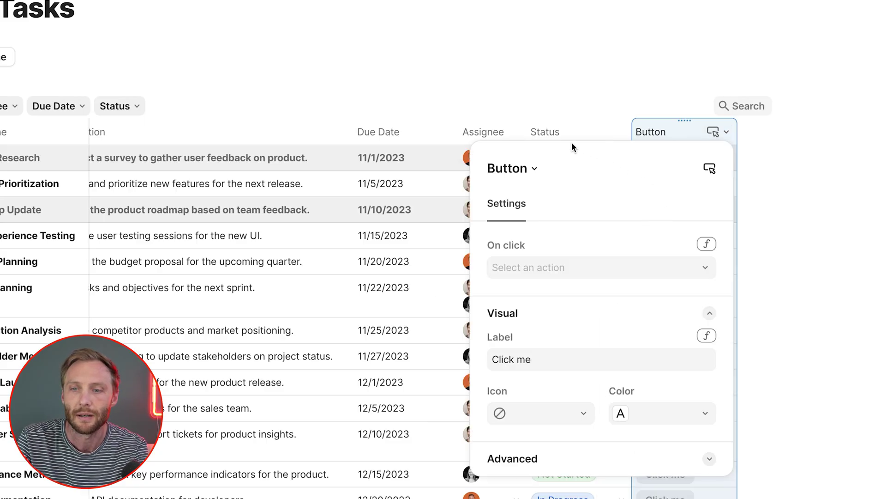
pyautogui.click(561, 126)
pyautogui.click(684, 212)
pyautogui.moveTo(684, 212); pyautogui.dragTo(707, 467)
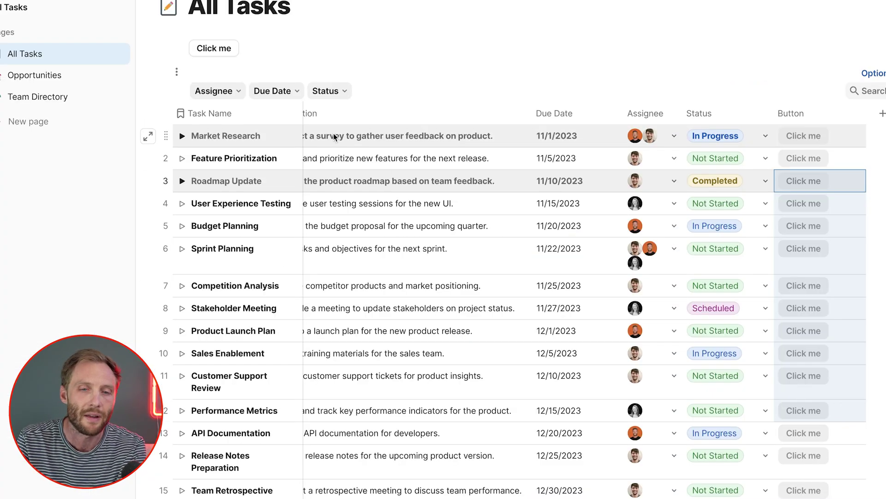
# Insert a second button on a new line below the first Click me button
pyautogui.click(55, 57)
pyautogui.press('Return')
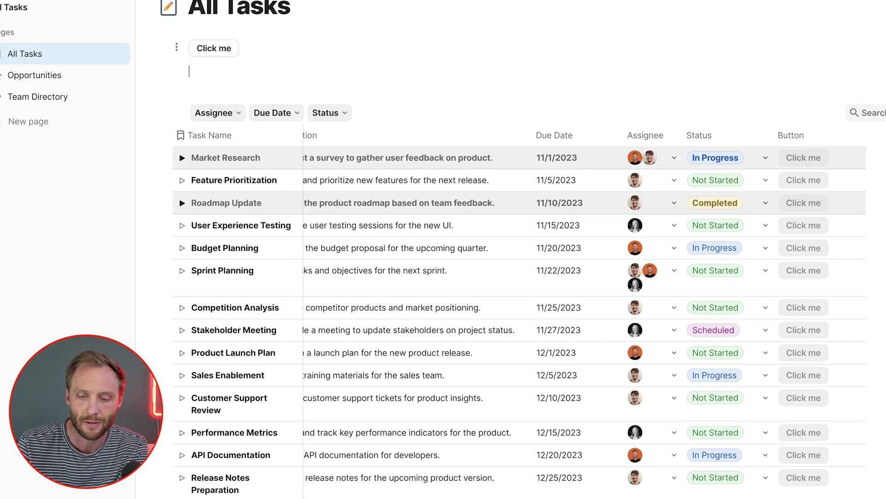
pyautogui.write('/butt')
pyautogui.press('Return')
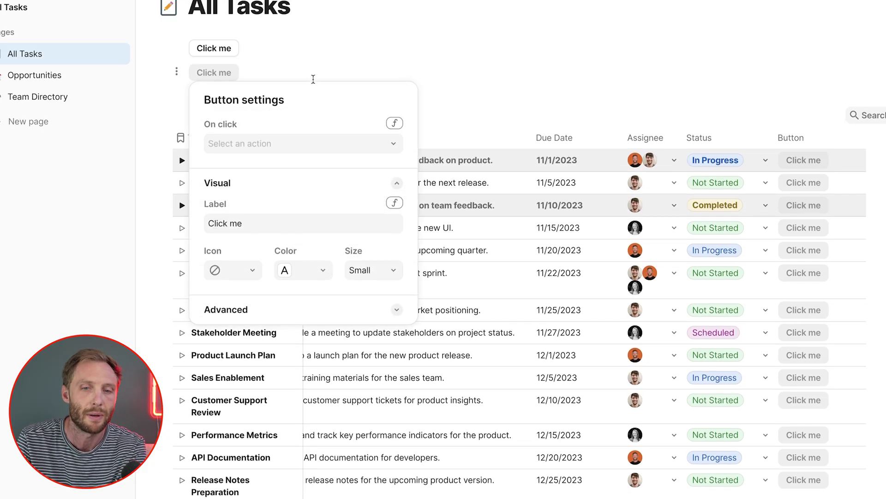
pyautogui.click(289, 74)
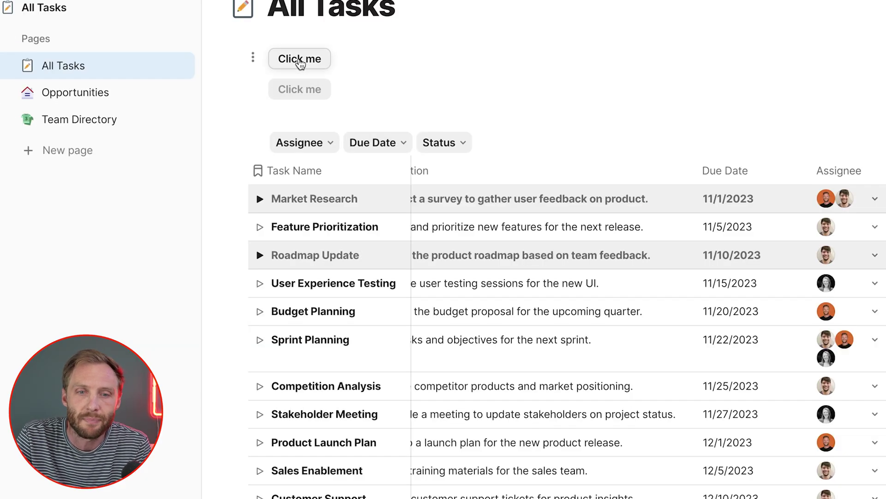
# Check the first button's on-click action, then open the second button's settings
pyautogui.click(300, 63)
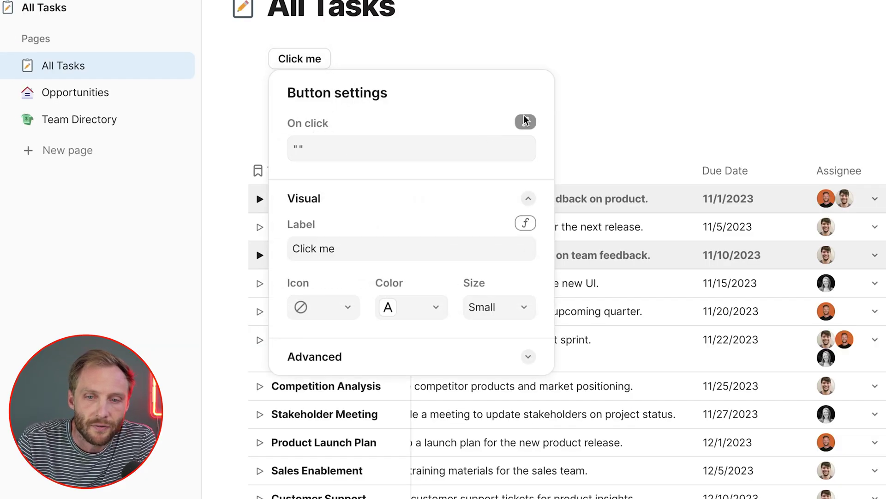
pyautogui.click(458, 148)
pyautogui.click(584, 82)
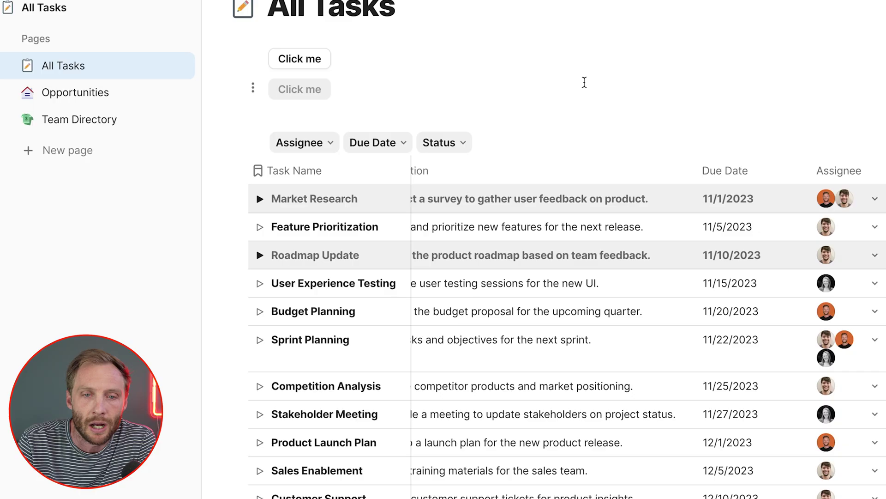
pyautogui.click(292, 91)
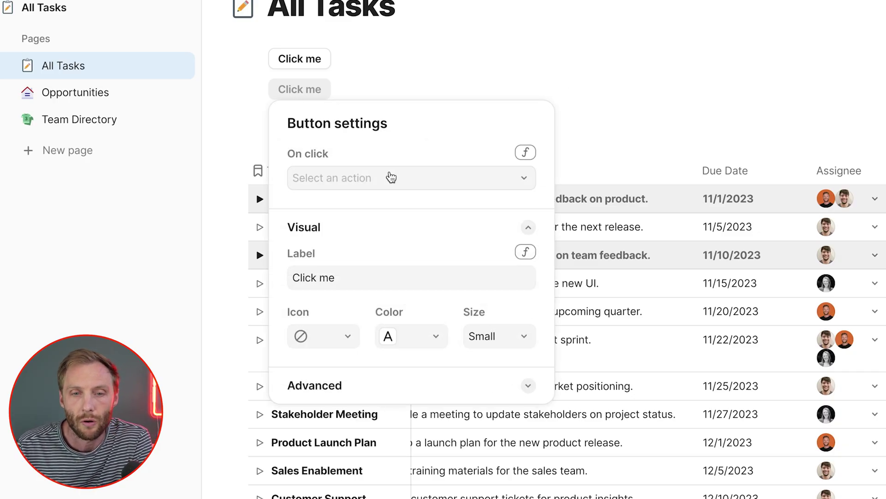
# Open the second button's On click 'Select an action' list and browse the available actions
pyautogui.click(392, 177)
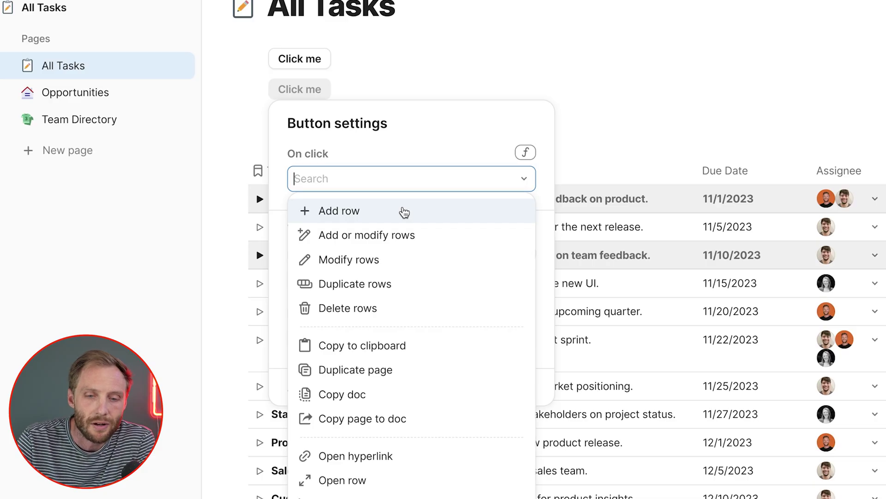
pyautogui.scroll(-1, 405, 212)
pyautogui.scroll(1, 405, 212)
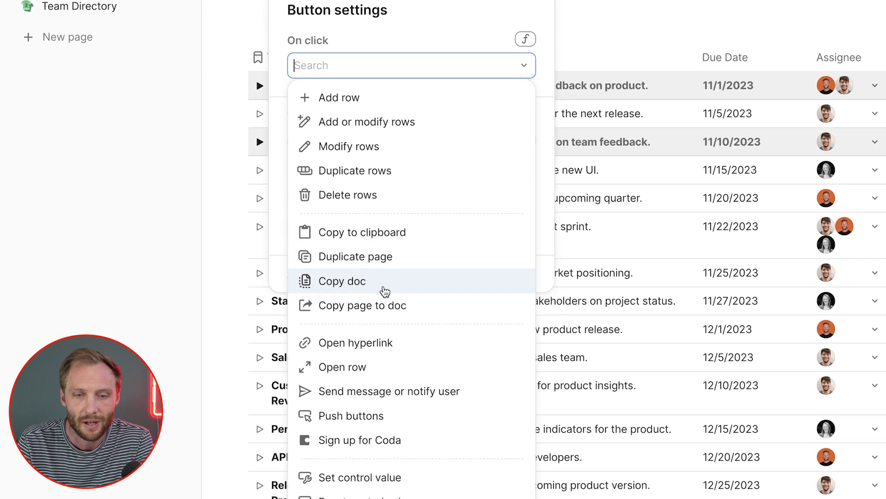
pyautogui.scroll(-2, 388, 293)
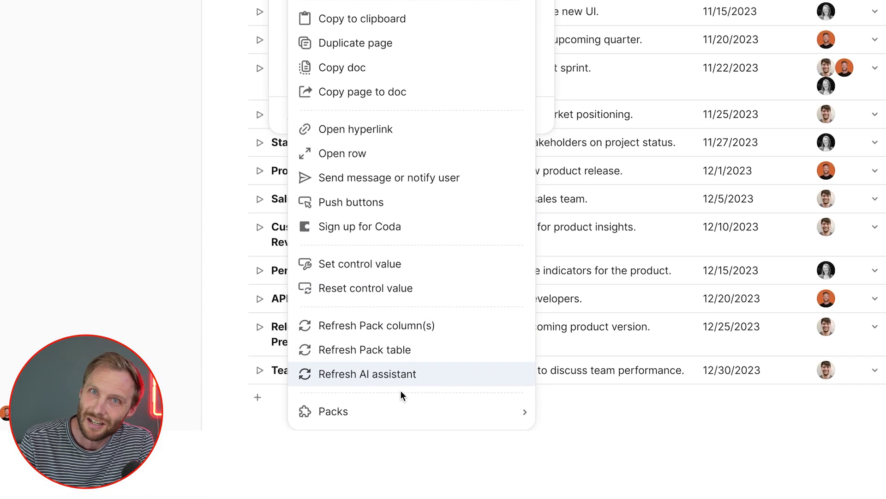
pyautogui.moveTo(405, 408)
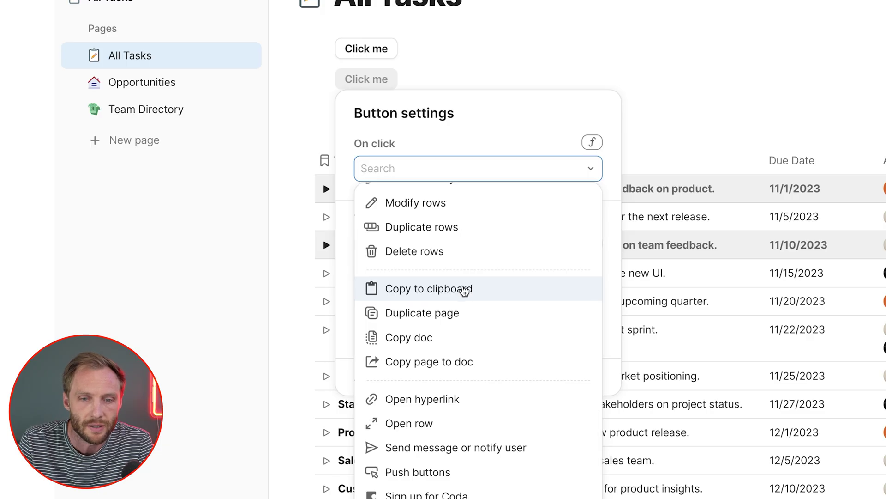
# Set On click to Copy to clipboard with content 'You are a very special person believe in yourself!'
pyautogui.click(464, 289)
pyautogui.click(433, 238)
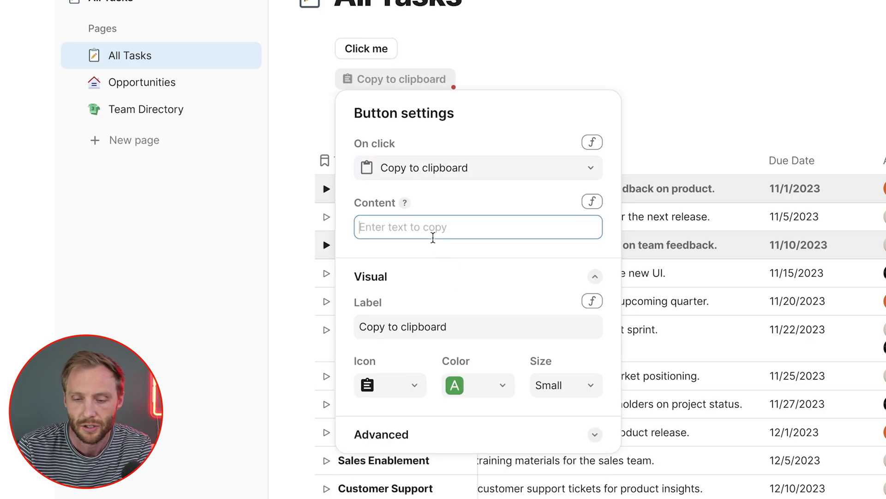
pyautogui.write('You are a very special person believe in')
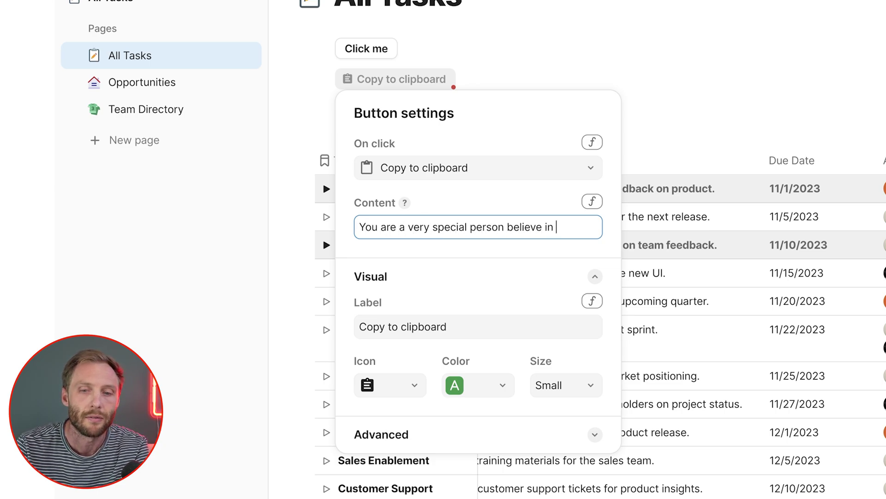
pyautogui.write('lf!')
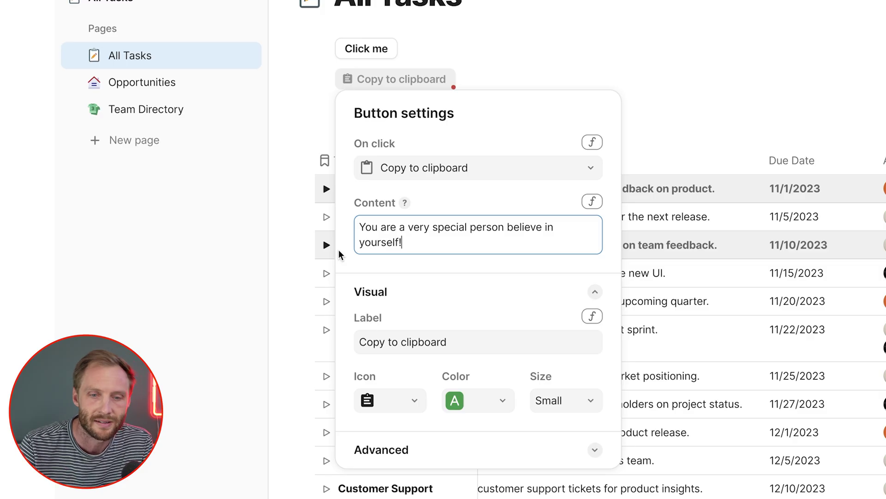
pyautogui.click(595, 291)
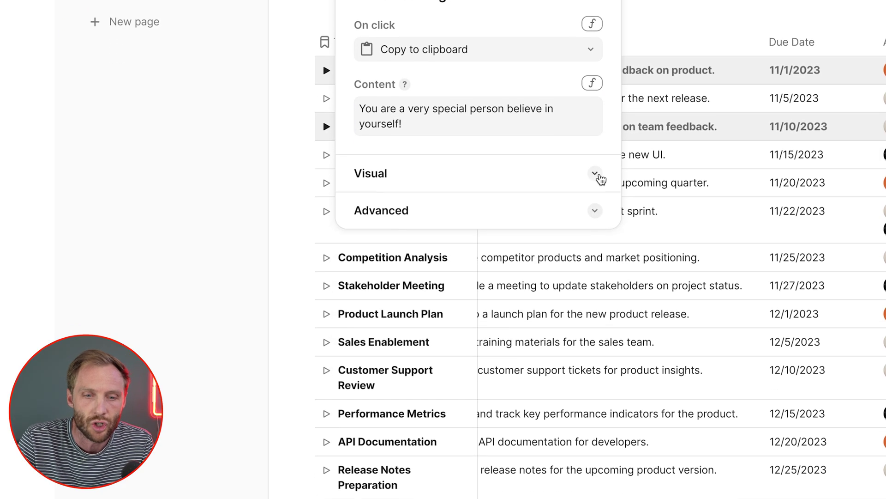
# Relabel the copy button to 'Copy a special message'
pyautogui.click(596, 174)
pyautogui.click(447, 229)
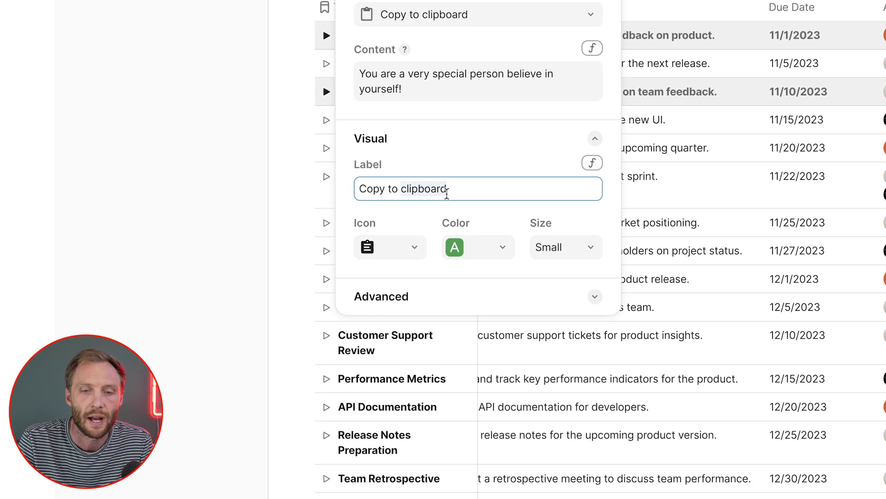
pyautogui.press('BackSpace')
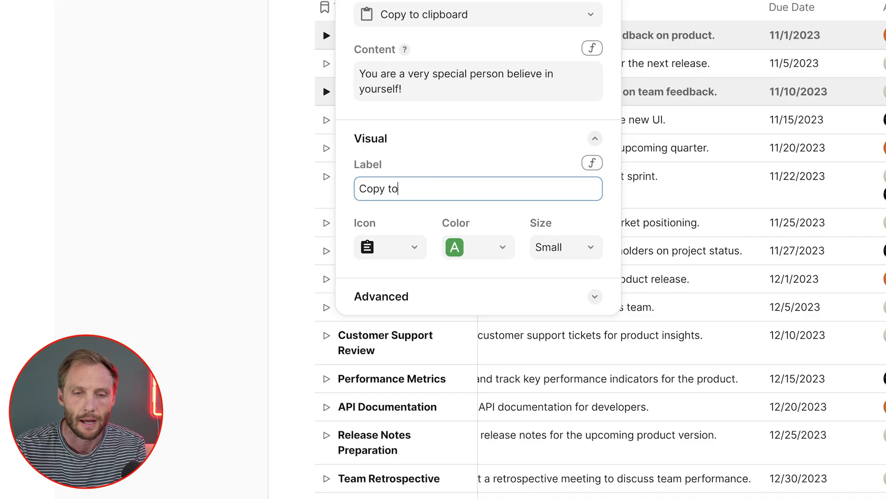
pyautogui.press('BackSpace')
pyautogui.press('BackSpace')
pyautogui.press('BackSpace')
pyautogui.press('BackSpace')
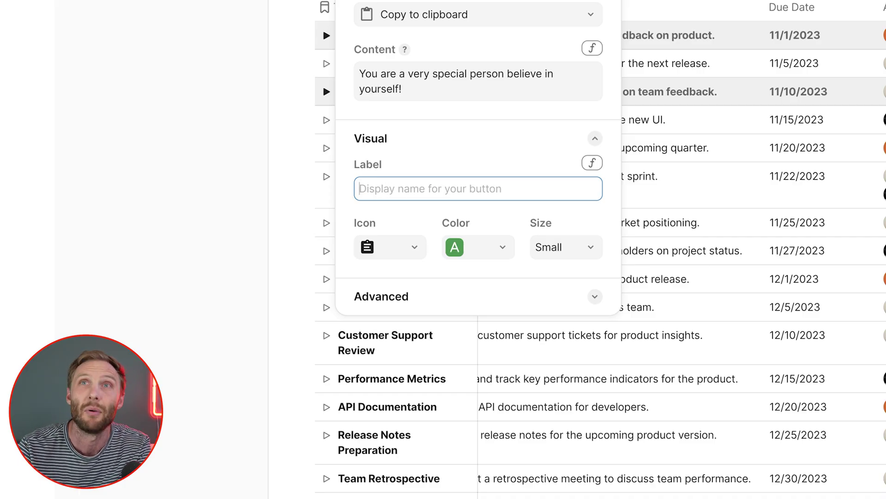
pyautogui.write('Copy a special message')
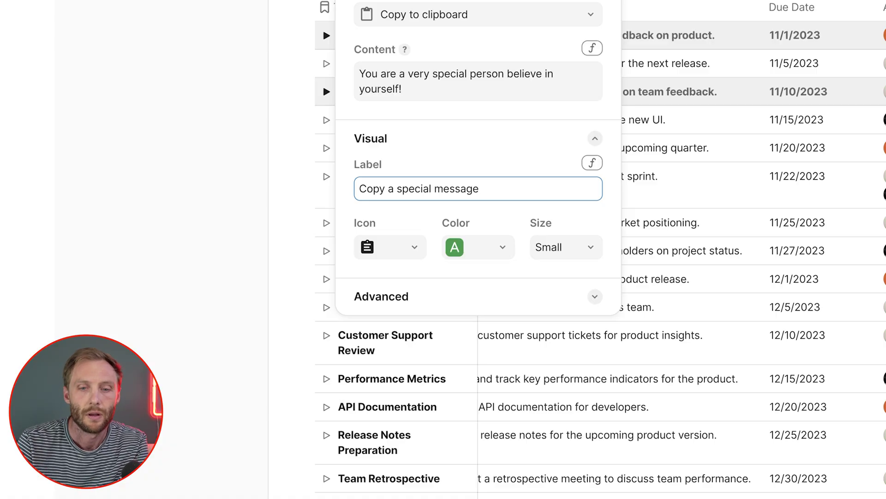
# Give the button the cloud icon found by searching 'secret' and a magenta colour
pyautogui.click(409, 255)
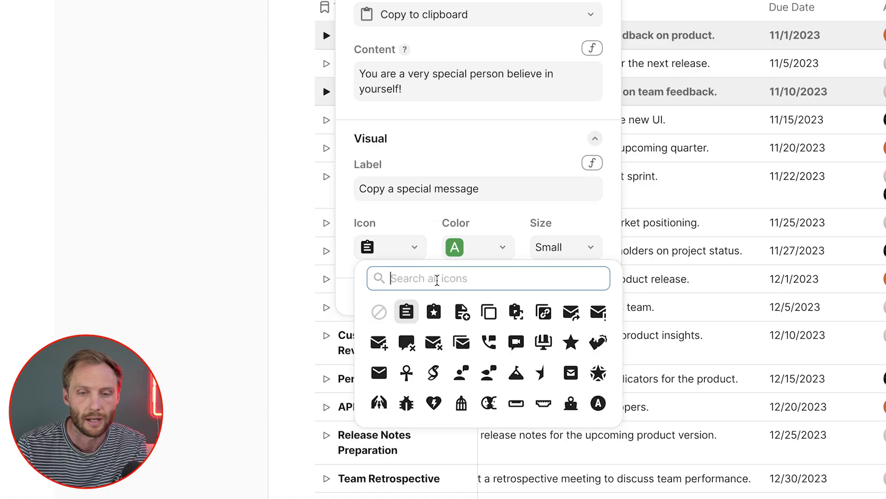
pyautogui.write('secret')
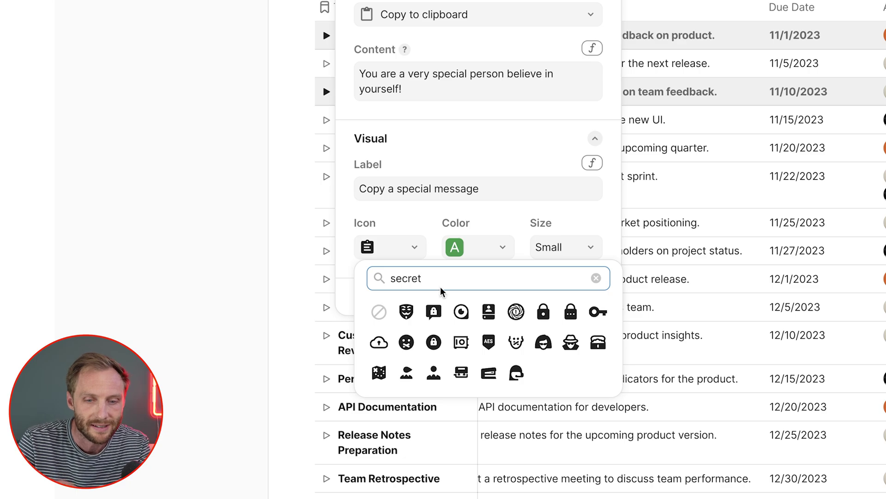
pyautogui.click(379, 342)
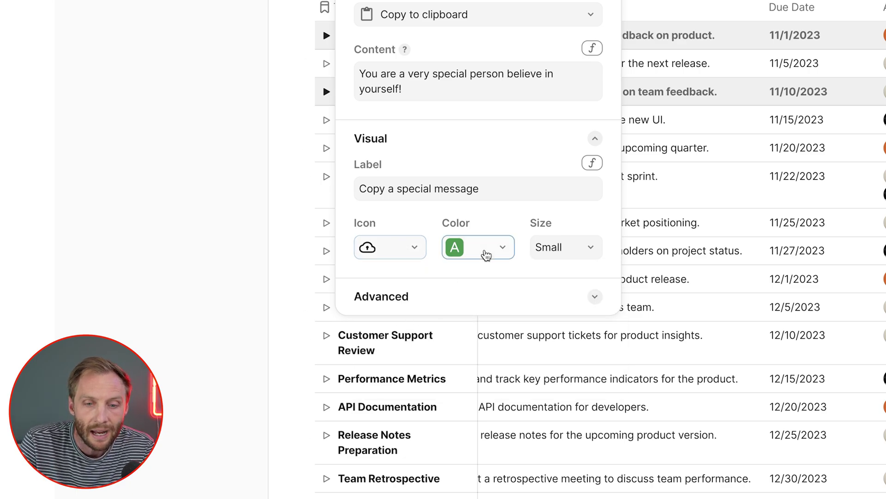
pyautogui.click(486, 254)
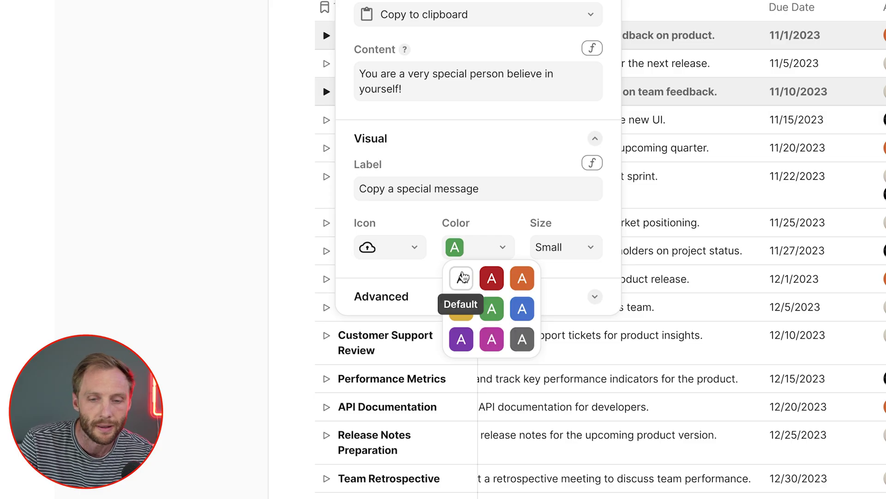
pyautogui.click(492, 339)
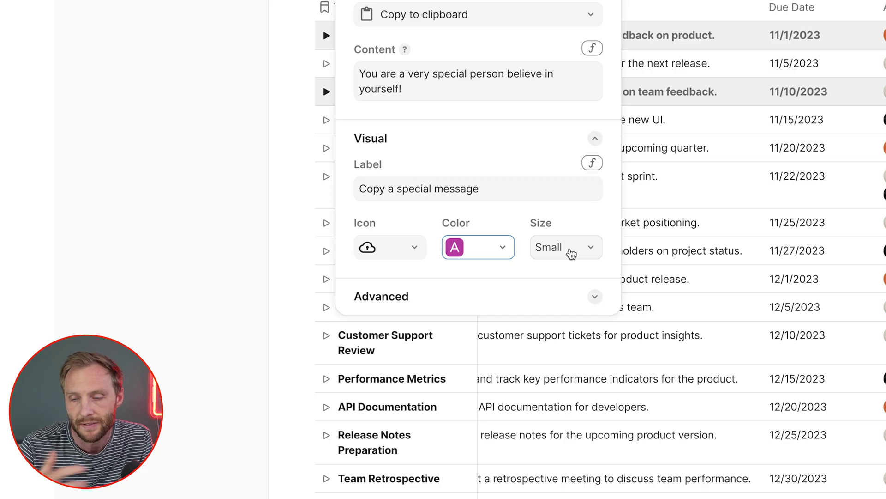
# Set the Copy a special message button's size to Large and close its settings
pyautogui.click(646, 3)
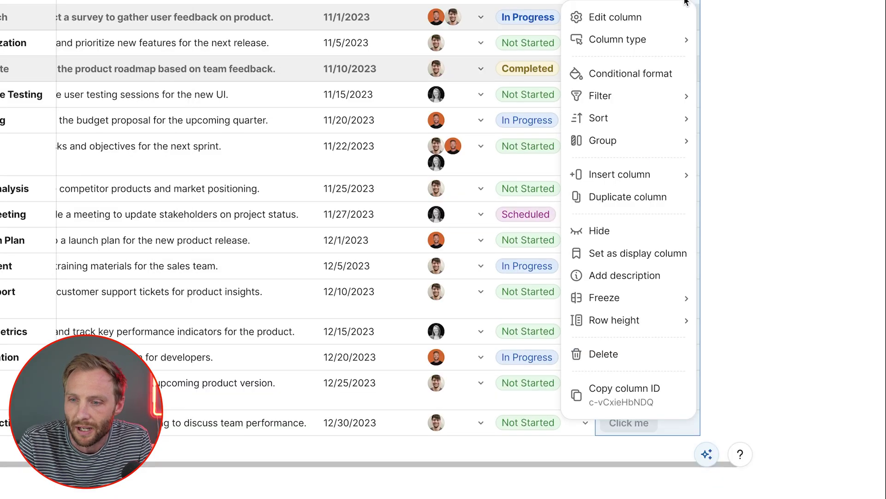
pyautogui.click(651, 15)
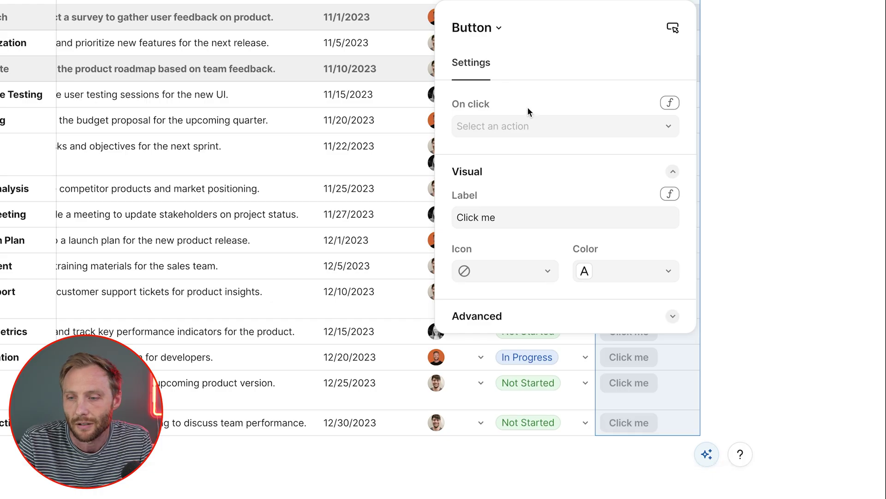
pyautogui.click(628, 378)
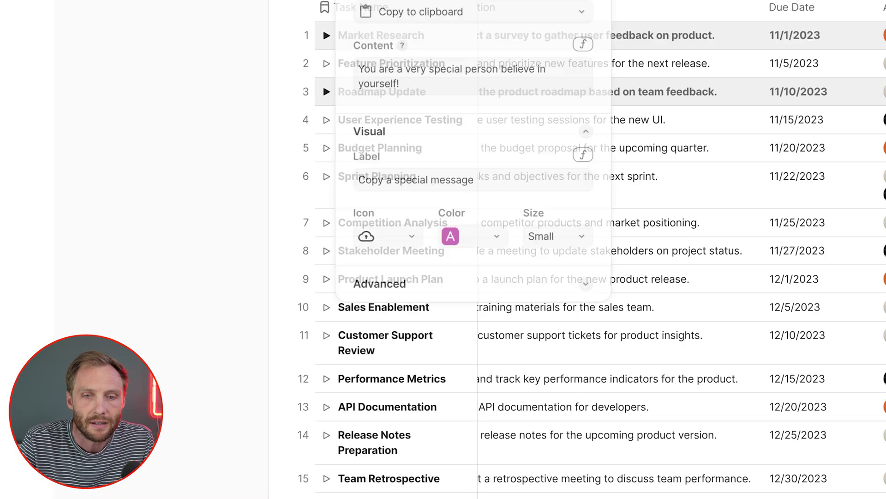
pyautogui.click(559, 256)
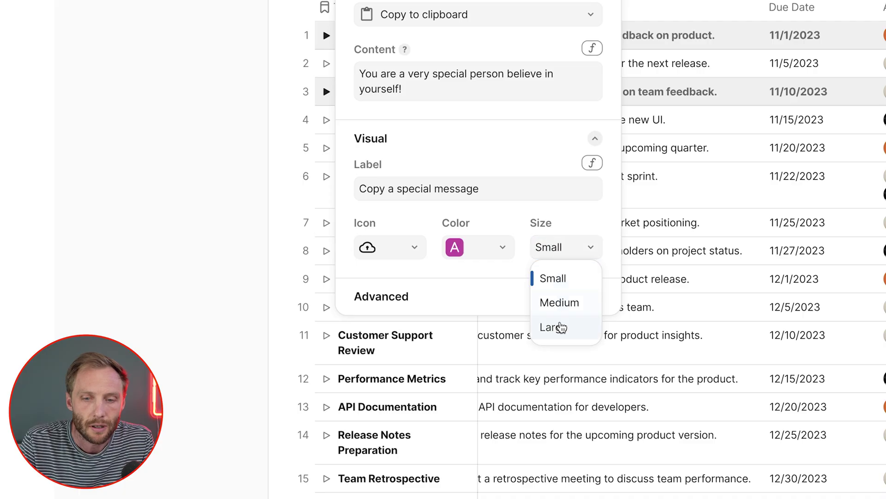
pyautogui.click(560, 327)
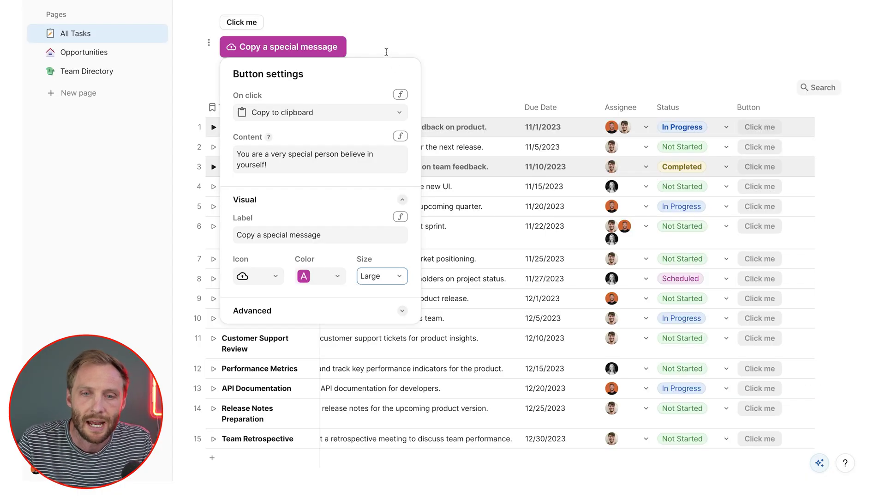
pyautogui.click(386, 51)
# Test the copy button by pasting its message, delete the pasted line, then reopen its settings
pyautogui.click(305, 46)
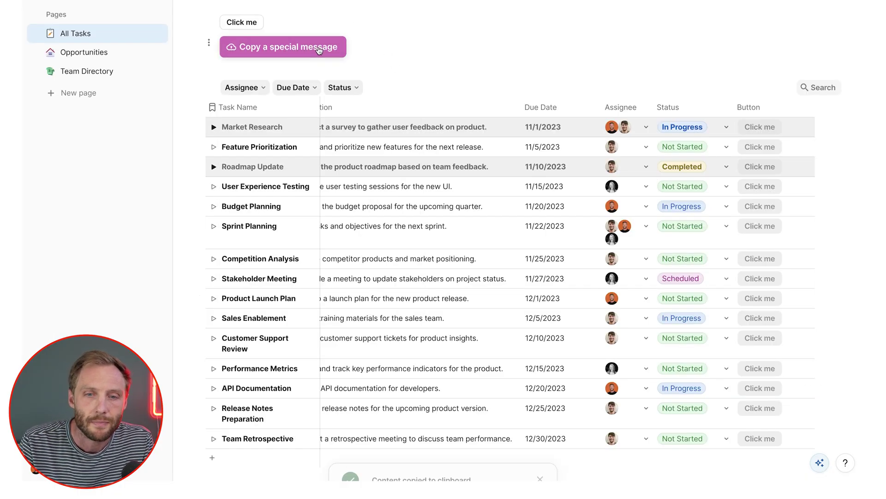
pyautogui.hotkey('ctrl', 'v')
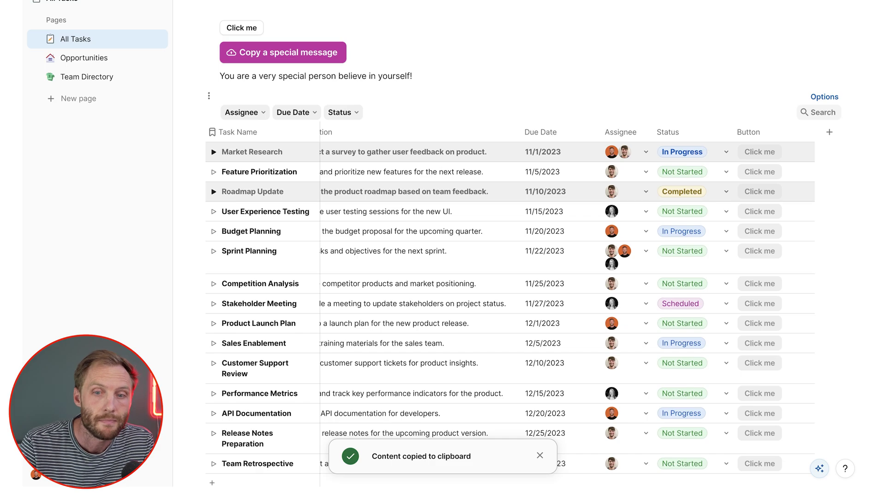
pyautogui.moveTo(422, 77); pyautogui.dragTo(212, 77)
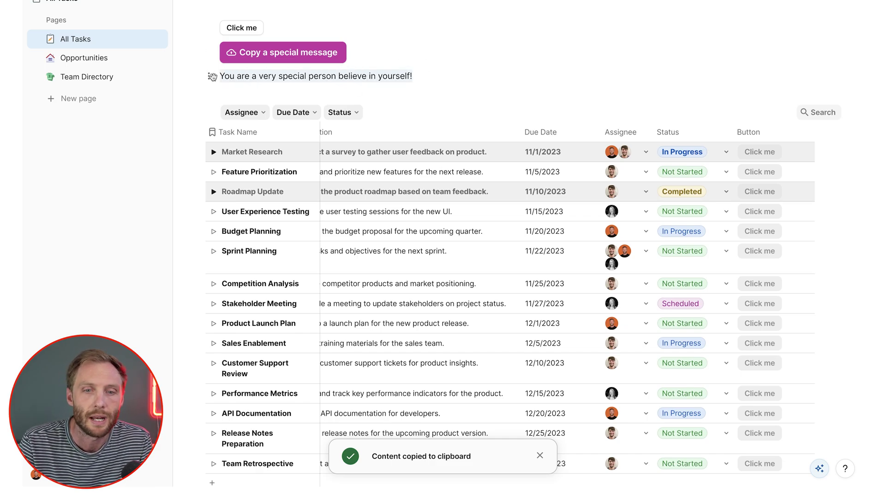
pyautogui.press('BackSpace')
pyautogui.press('BackSpace')
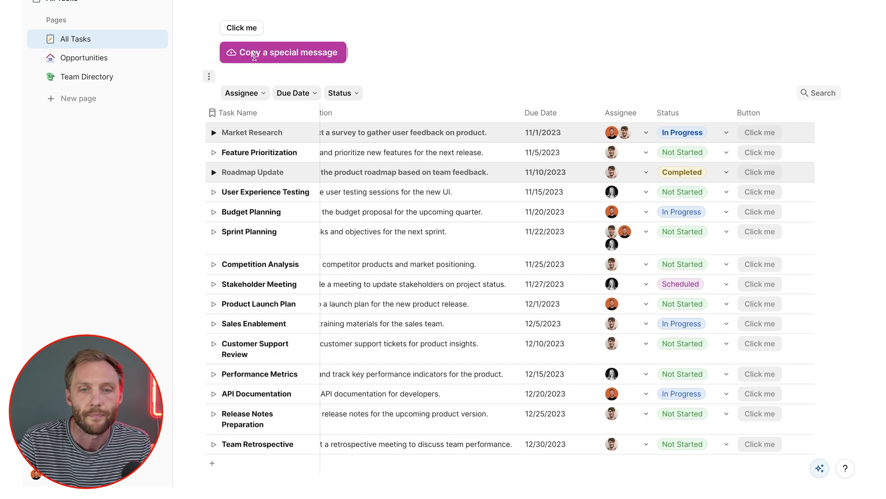
pyautogui.click(255, 56)
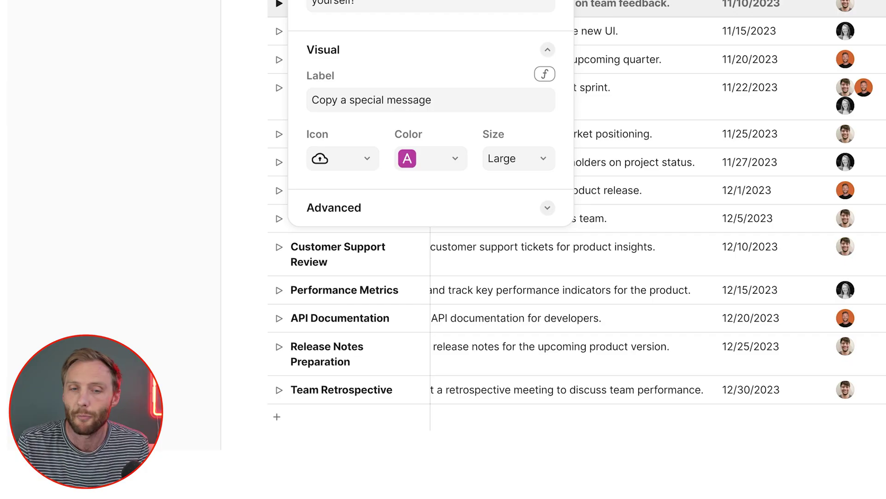
# Change the copy button's Advanced Name from 'button 2' to 'special message'
pyautogui.click(547, 50)
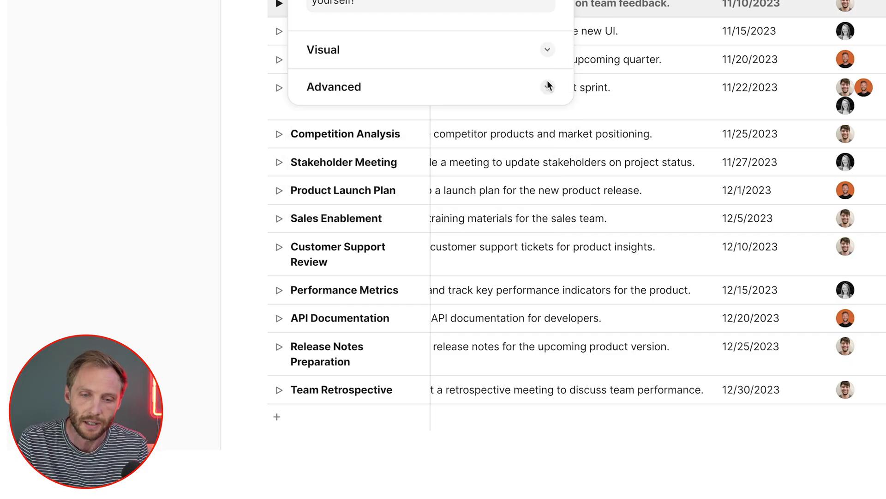
pyautogui.click(548, 86)
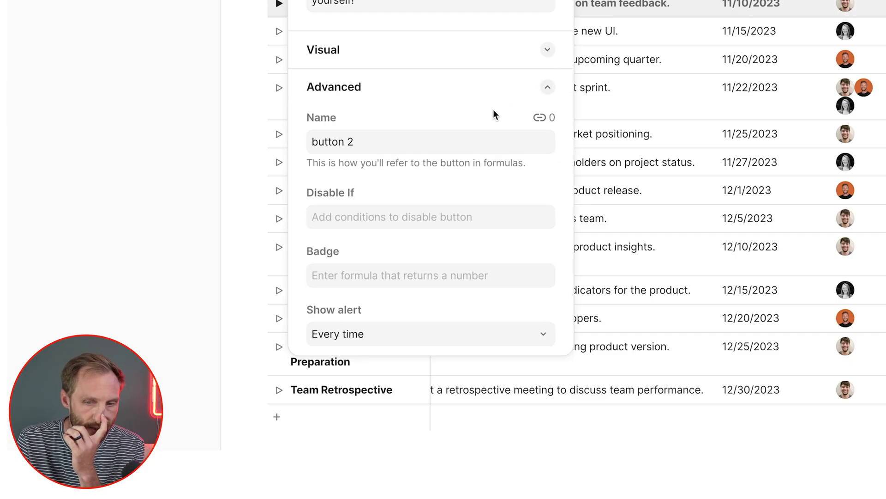
pyautogui.click(418, 139)
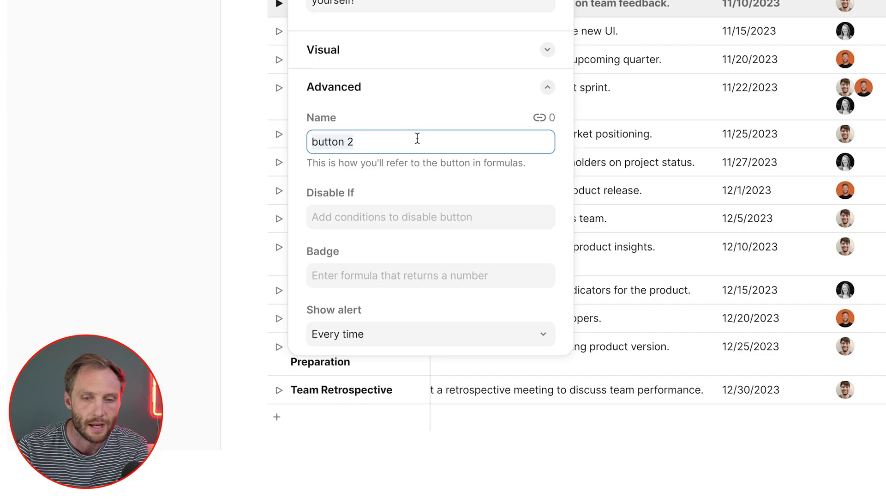
pyautogui.write('special message')
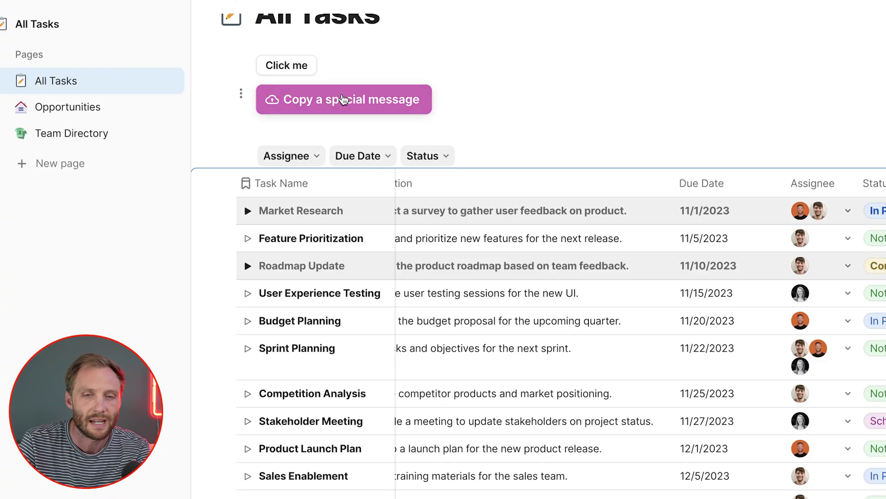
# Set Click me's on-click formula to the special message button, then test it by pasting
pyautogui.click(296, 66)
pyautogui.click(397, 146)
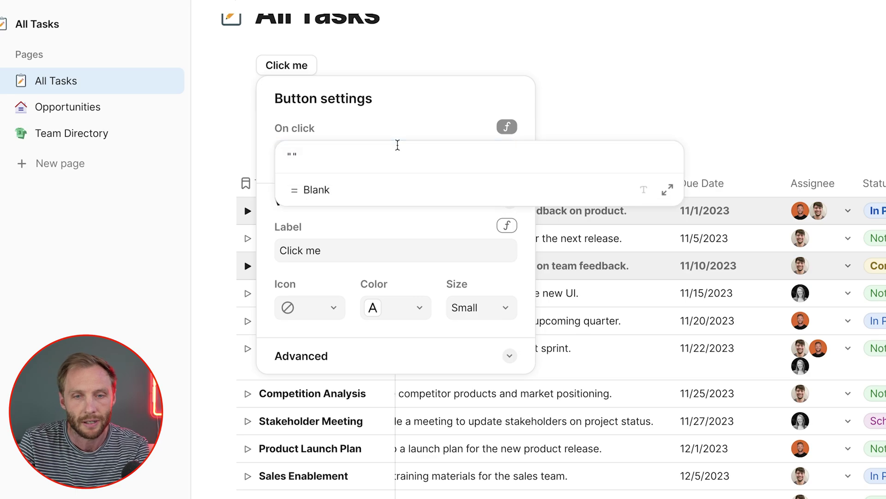
pyautogui.press('BackSpace')
pyautogui.press('BackSpace')
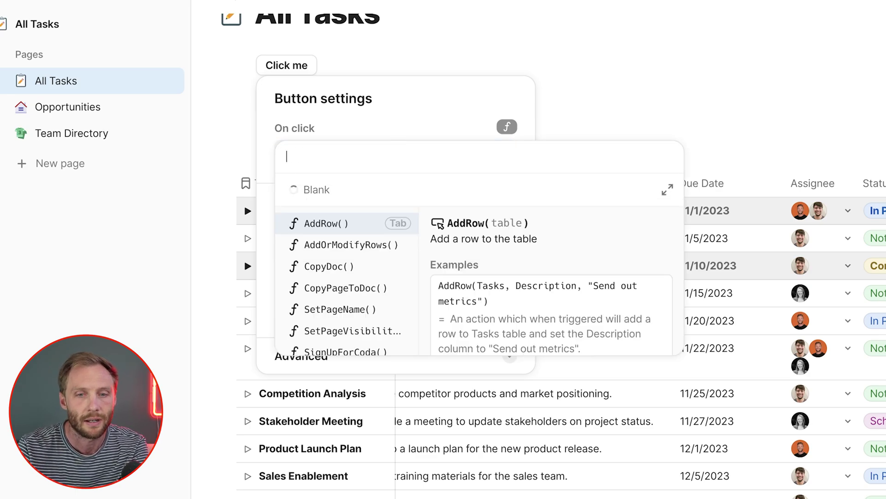
pyautogui.write('special message')
pyautogui.press('Tab')
pyautogui.press('Escape')
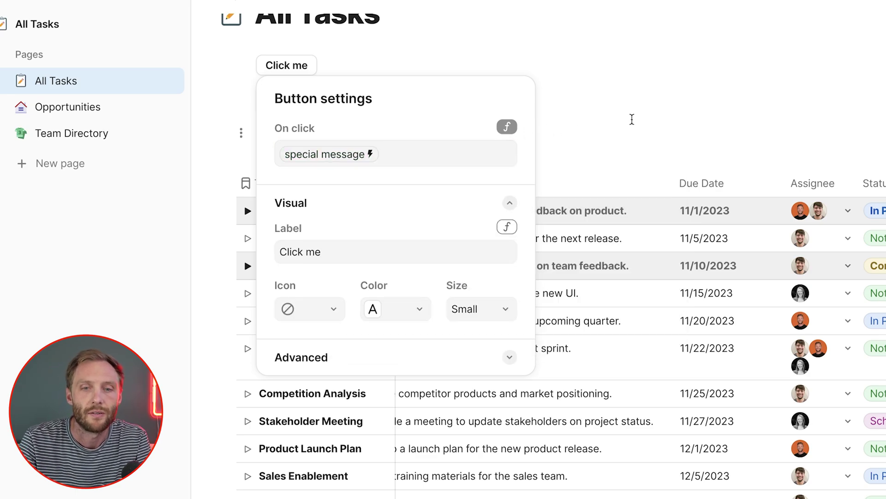
pyautogui.click(377, 152)
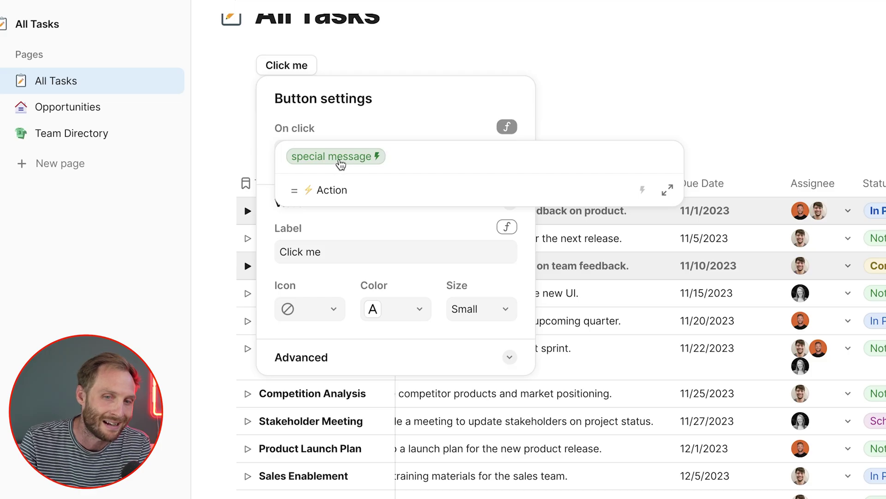
pyautogui.click(578, 67)
pyautogui.click(295, 65)
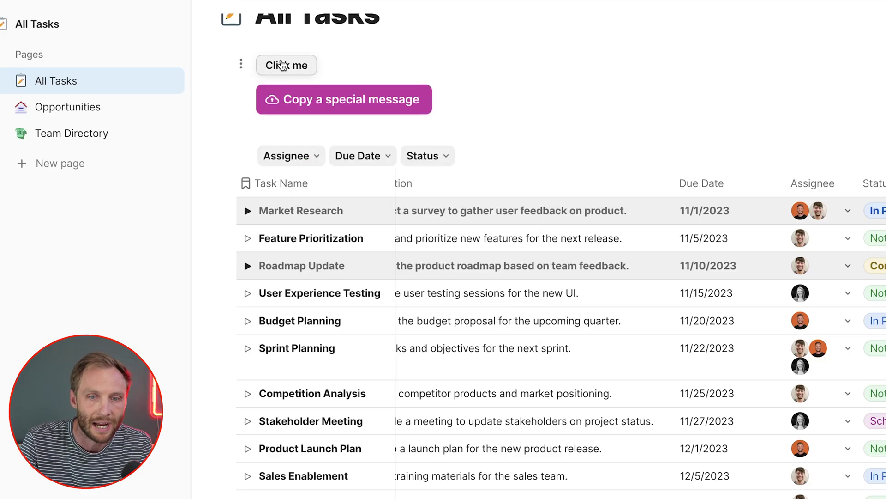
pyautogui.hotkey('ctrl', 'v')
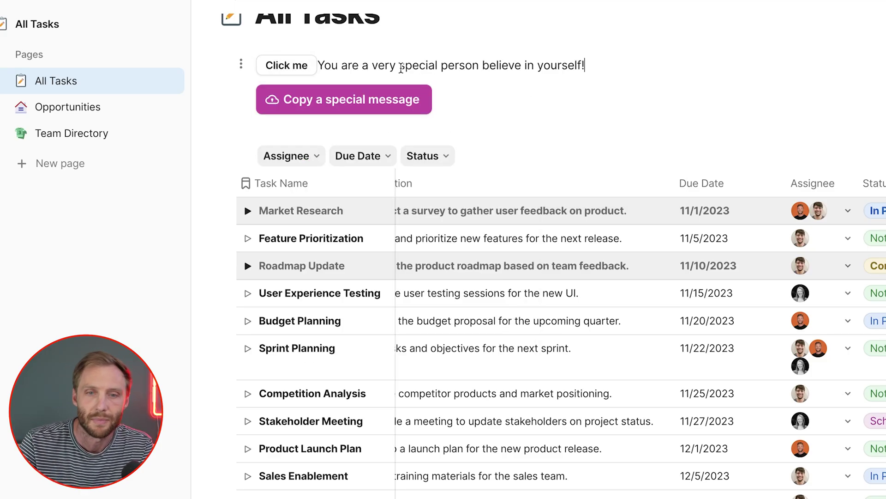
# Give the Copy a special message button the Disable If formula Today().WeekdayName()="Friday"
pyautogui.click(400, 101)
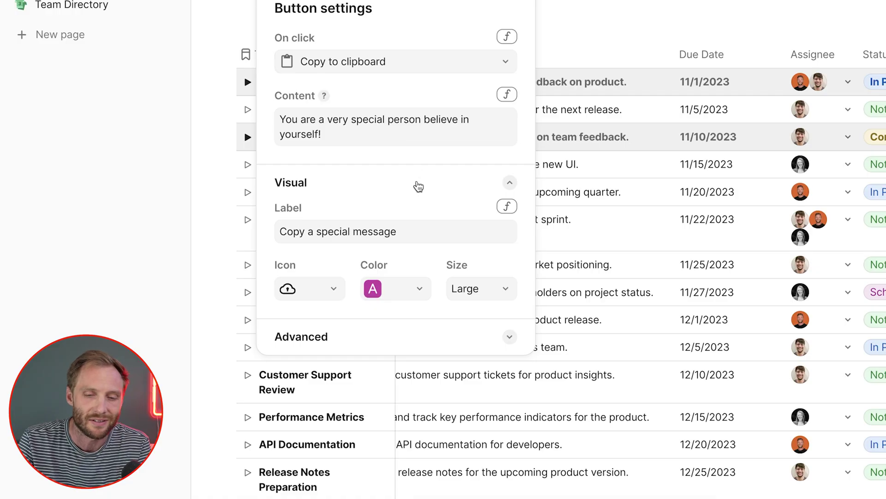
pyautogui.click(363, 342)
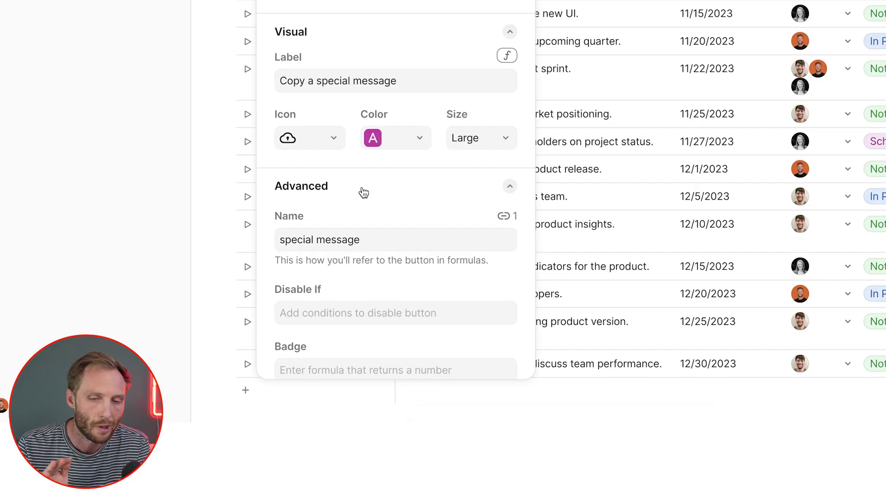
pyautogui.scroll(-2, 363, 192)
pyautogui.click(354, 244)
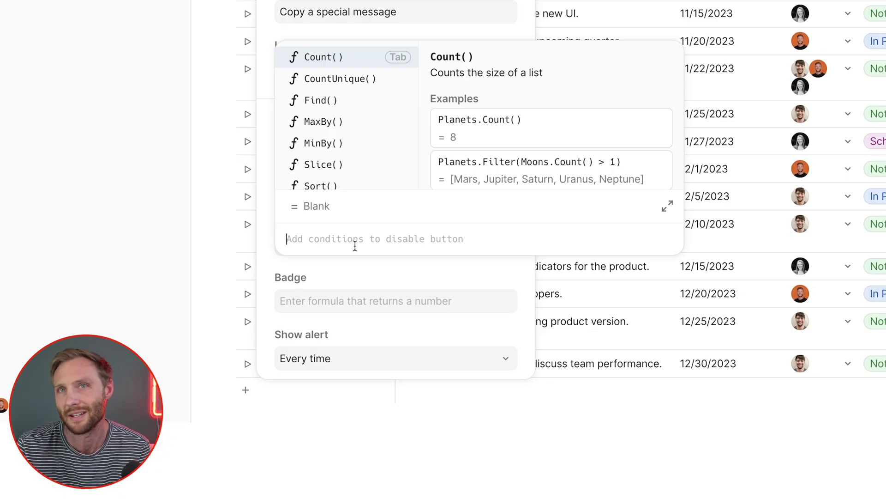
pyautogui.click(364, 270)
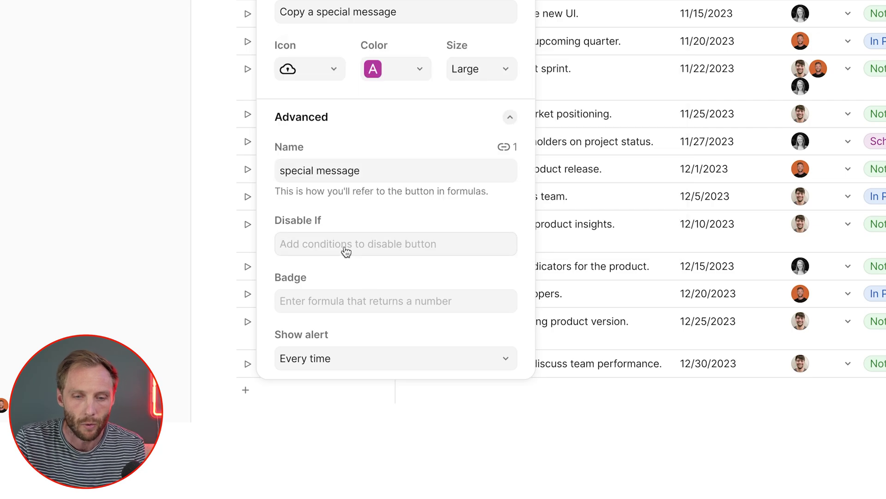
pyautogui.click(342, 246)
pyautogui.write('today(')
pyautogui.press('Tab')
pyautogui.write('.')
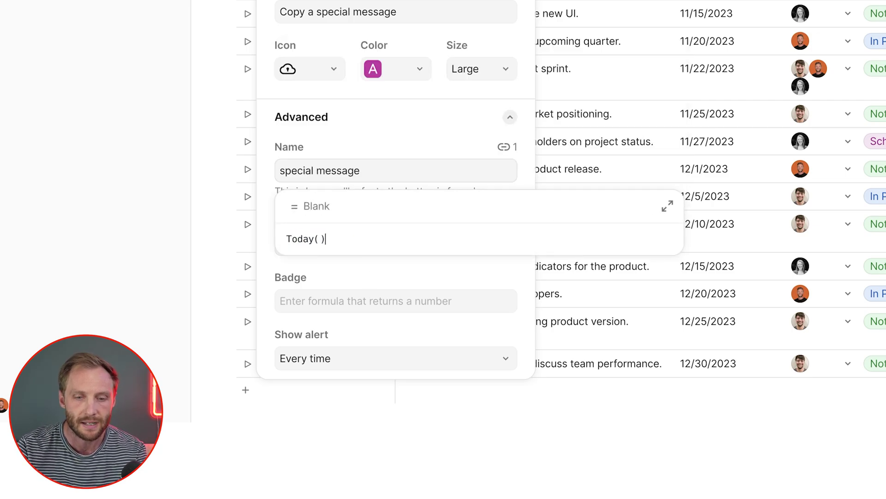
pyautogui.write('we')
pyautogui.press('Down')
pyautogui.press('Down')
pyautogui.press('Tab')
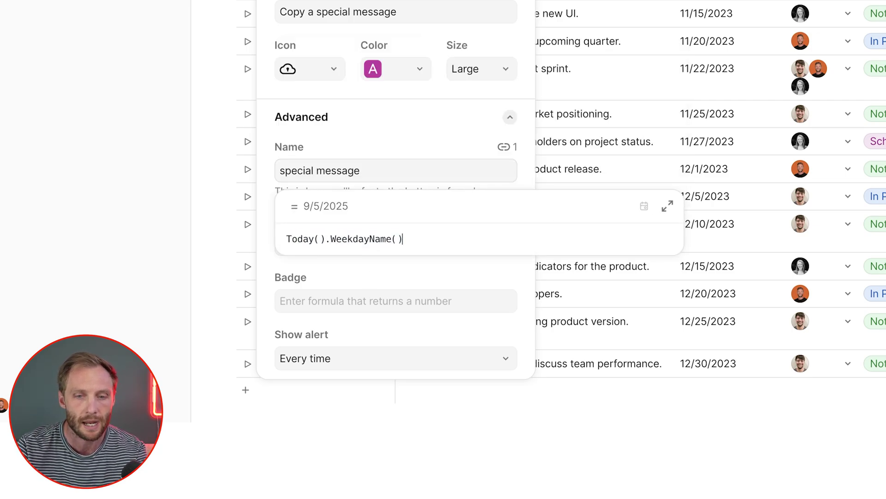
pyautogui.write('="')
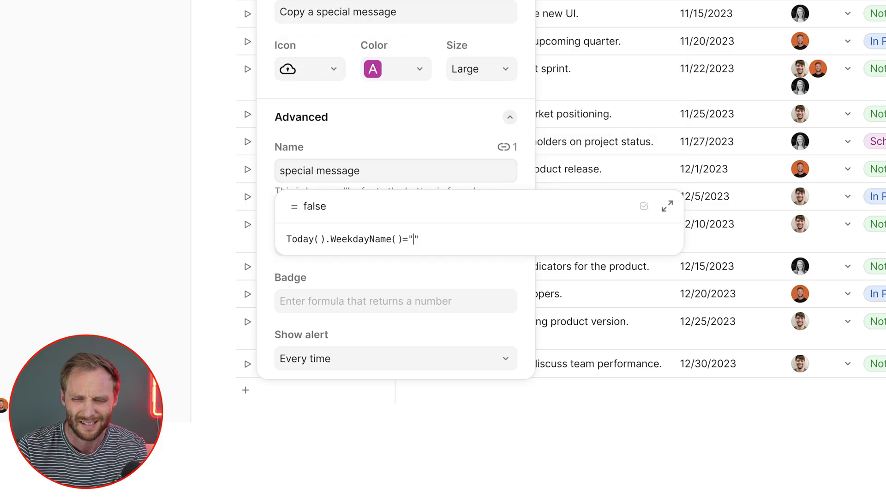
pyautogui.write('Friday')
pyautogui.press('Return')
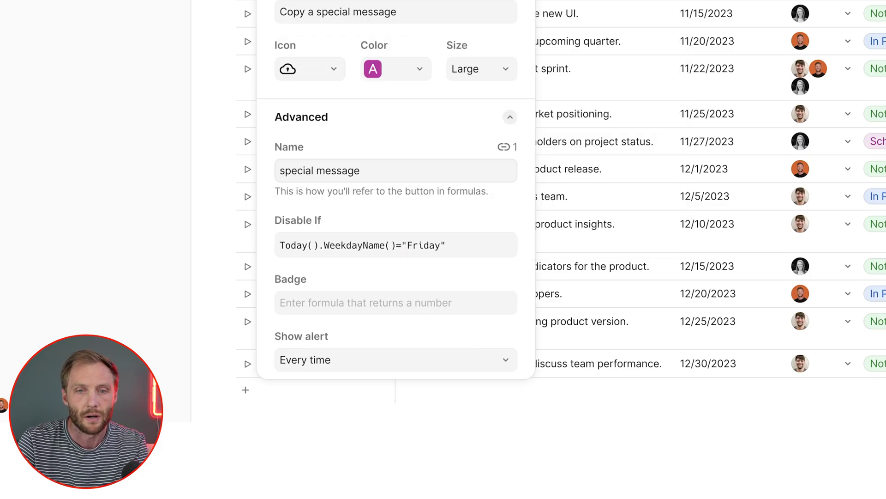
pyautogui.press('Escape')
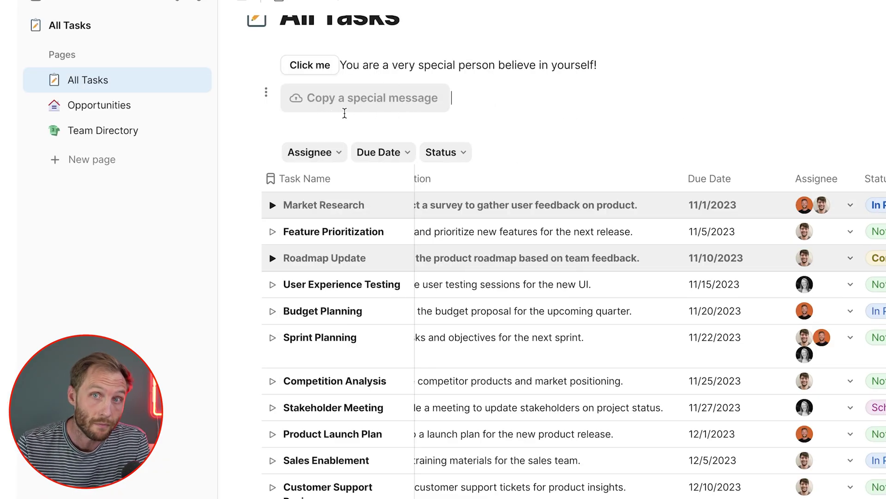
# Change the Disable If comparison to !="Friday" so the button works only on Fridays
pyautogui.click(367, 106)
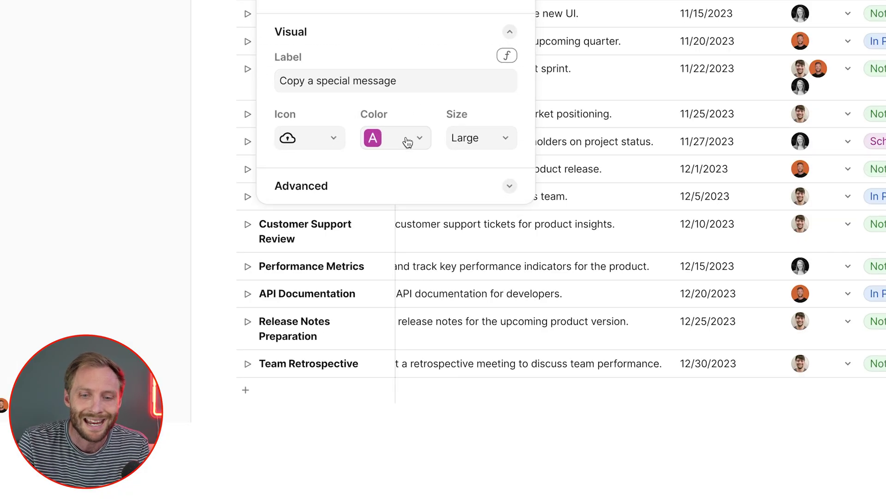
pyautogui.click(470, 186)
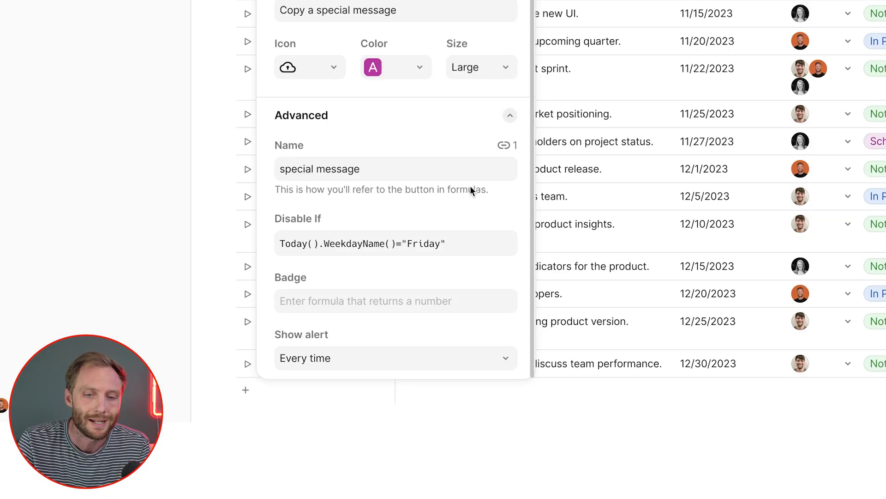
pyautogui.click(415, 244)
pyautogui.click(400, 239)
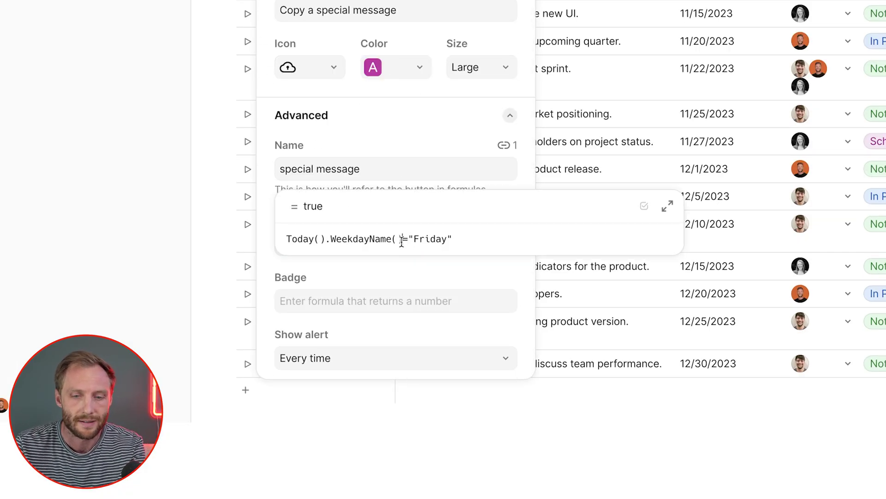
pyautogui.write('!')
pyautogui.press('Escape')
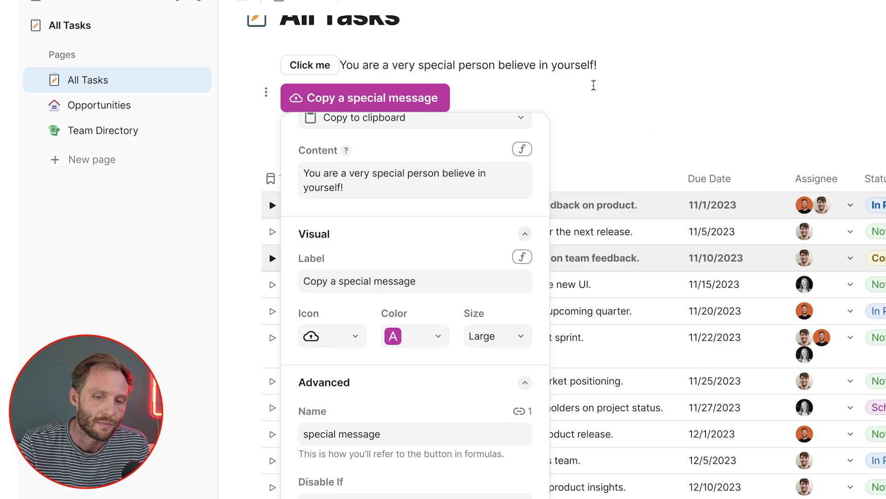
pyautogui.click(368, 325)
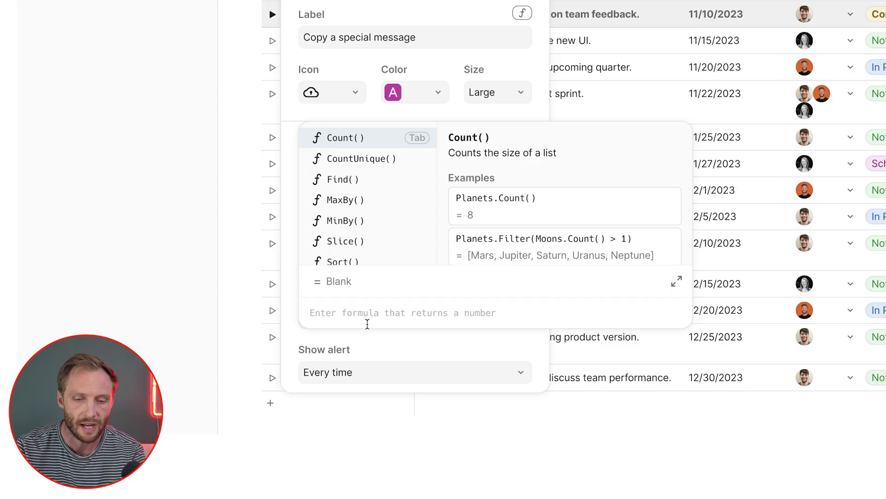
# Set the copy button's badge formula to Now()
pyautogui.write('to')
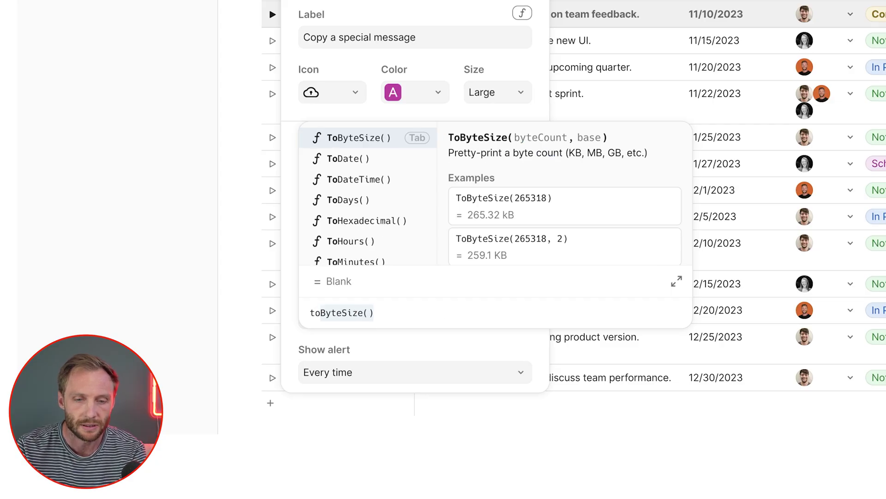
pyautogui.press('BackSpace')
pyautogui.press('BackSpace')
pyautogui.write('now')
pyautogui.press('Tab')
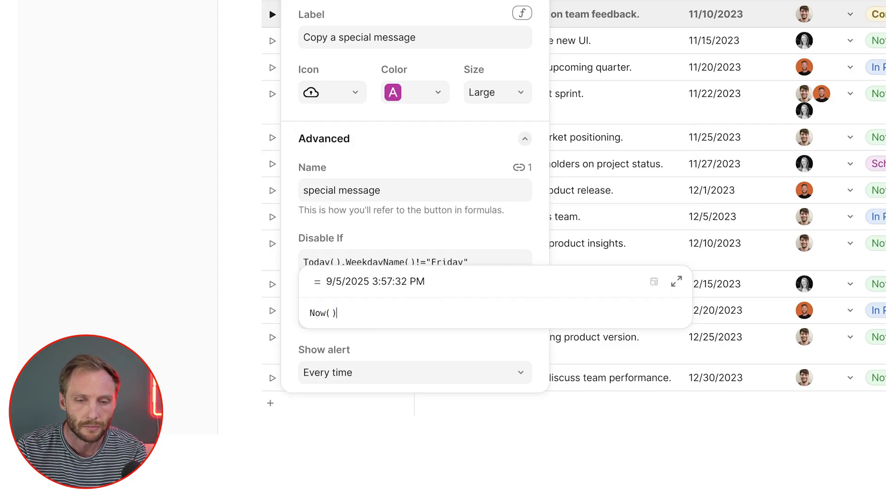
pyautogui.press('Return')
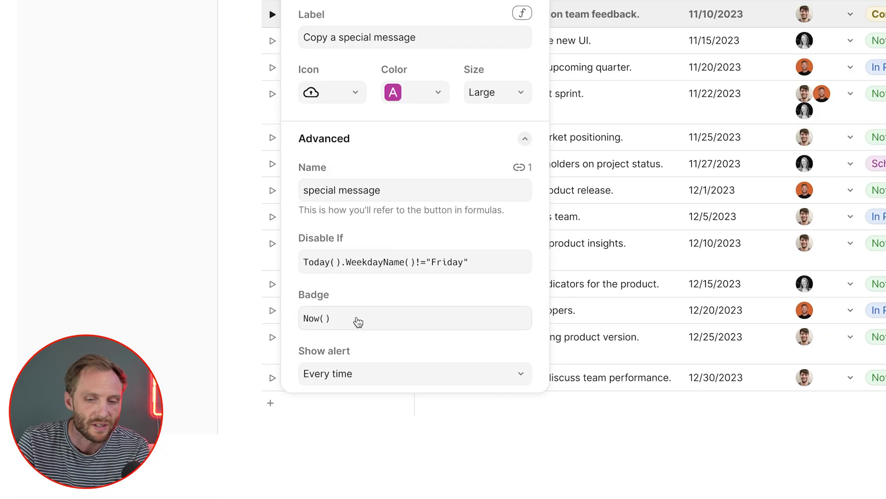
# Replace the badge formula with Sequence(1,6).Average() to show 3.5, and close the settings
pyautogui.click(358, 321)
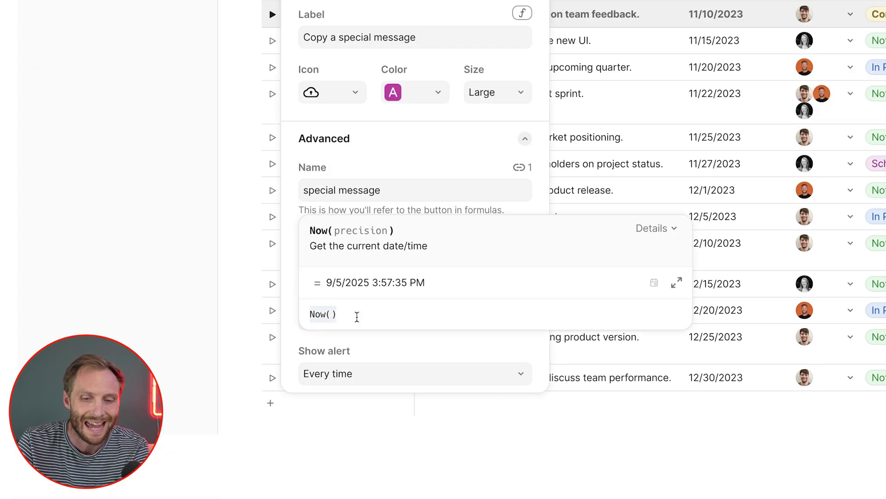
pyautogui.press('BackSpace')
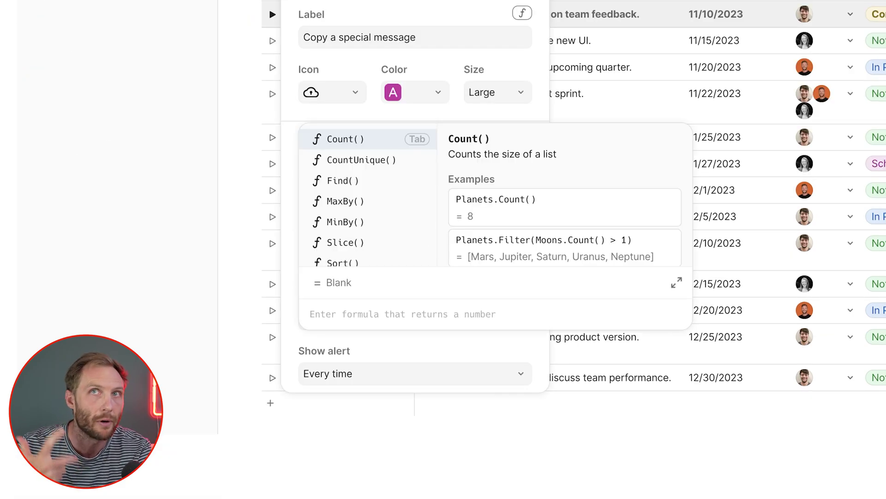
pyautogui.write('seq')
pyautogui.press('Tab')
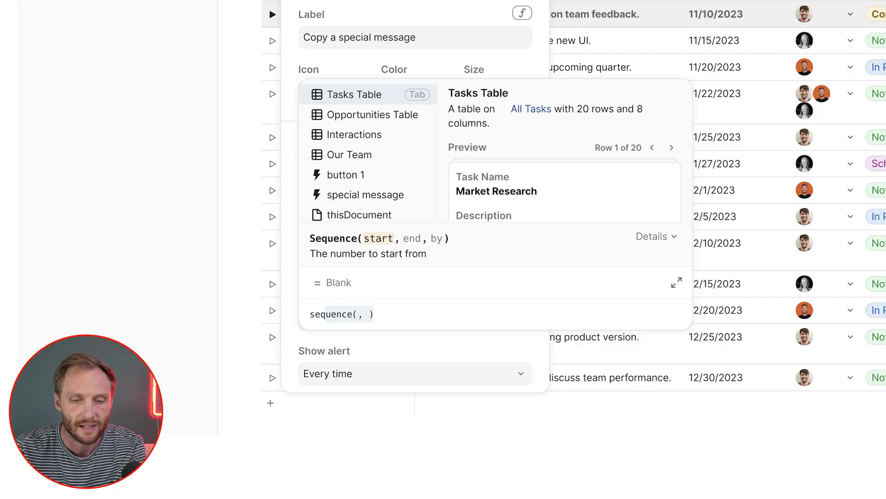
pyautogui.write('1,6')
pyautogui.press('End')
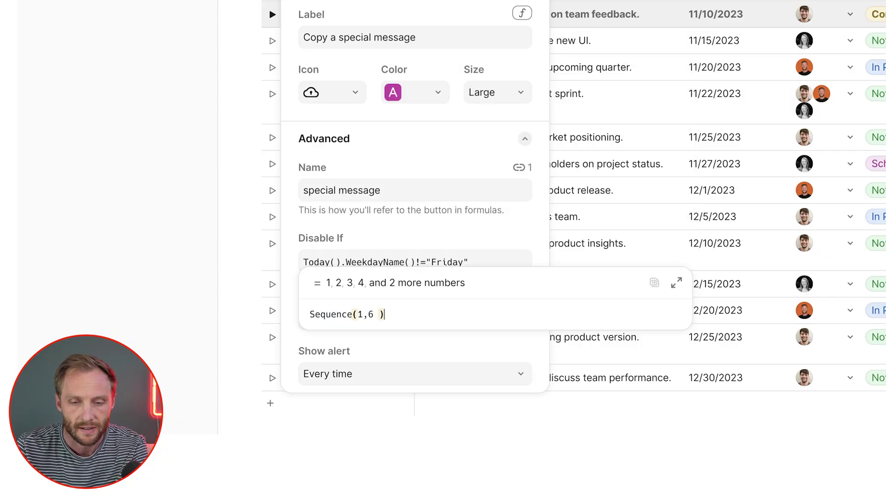
pyautogui.write('.av')
pyautogui.press('Tab')
pyautogui.press('Escape')
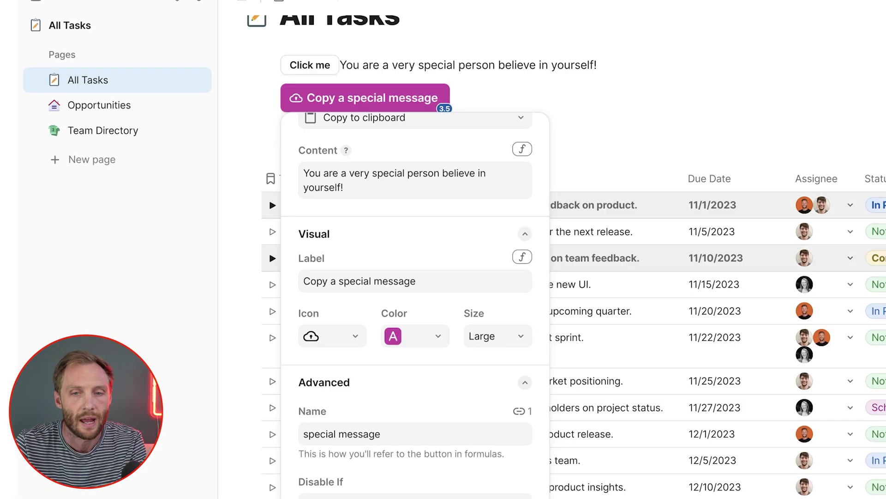
pyautogui.click(518, 107)
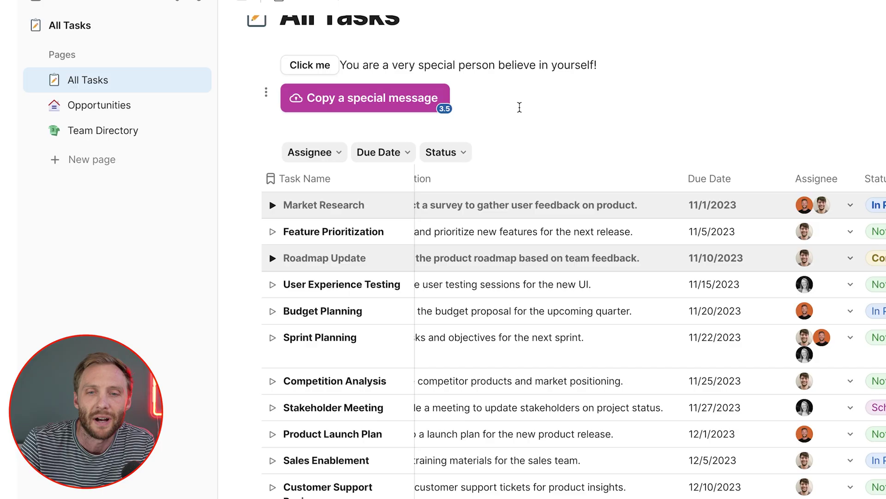
# Reopen the copy button's settings to review them, then close them again
pyautogui.click(442, 108)
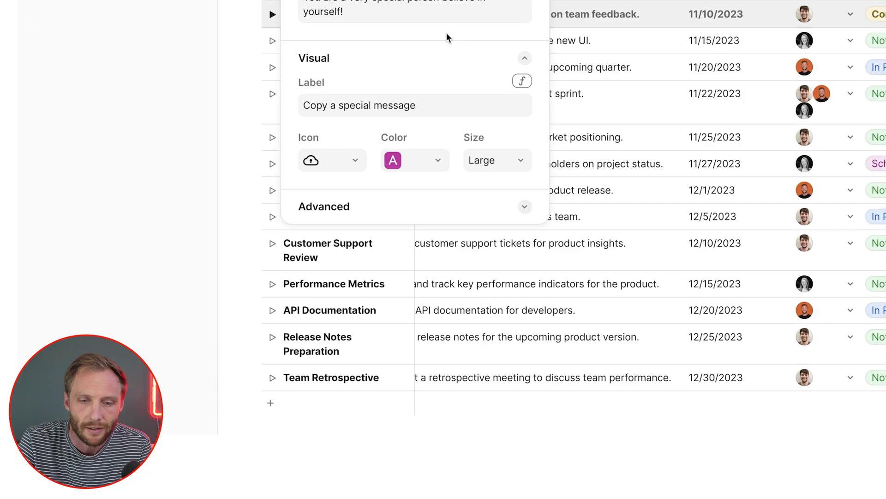
pyautogui.scroll(-3, 463, 195)
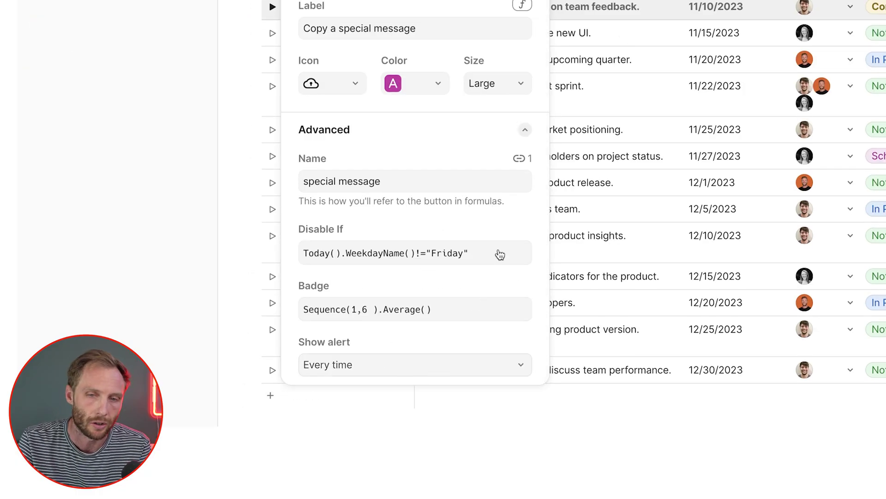
pyautogui.press('Escape')
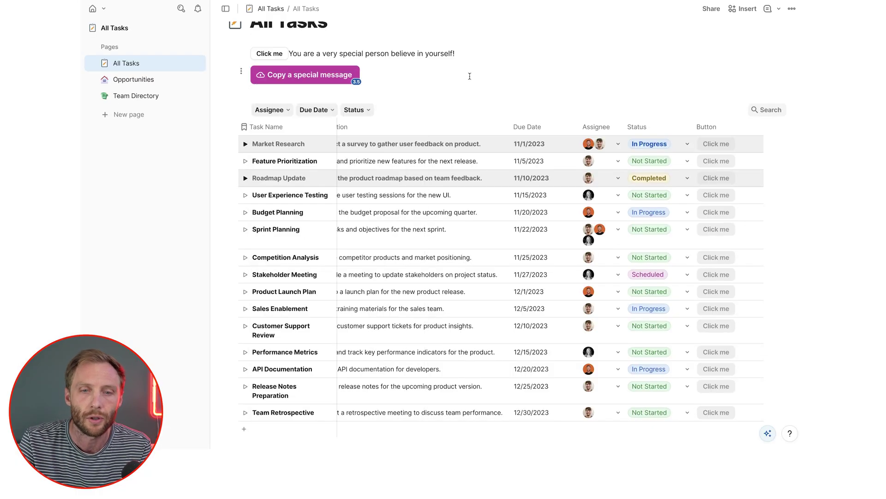
# Copy the special message to the clipboard and reopen the copy button's settings
pyautogui.click(324, 77)
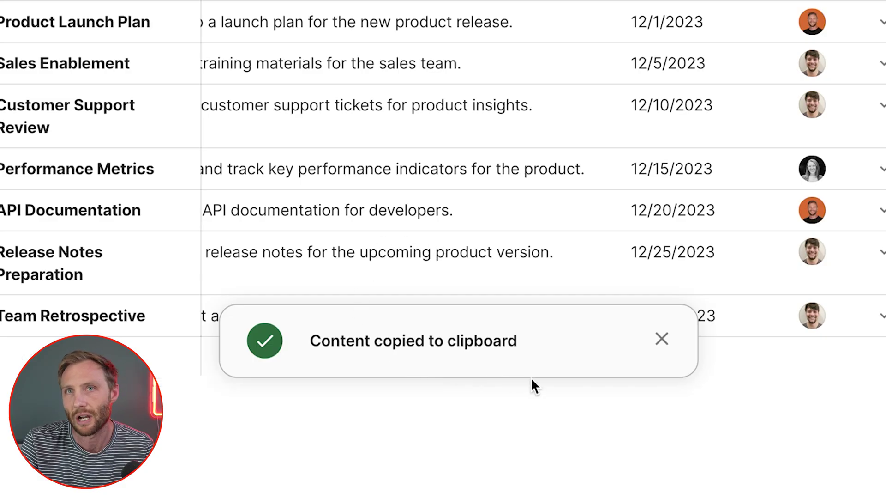
pyautogui.moveTo(377, 402)
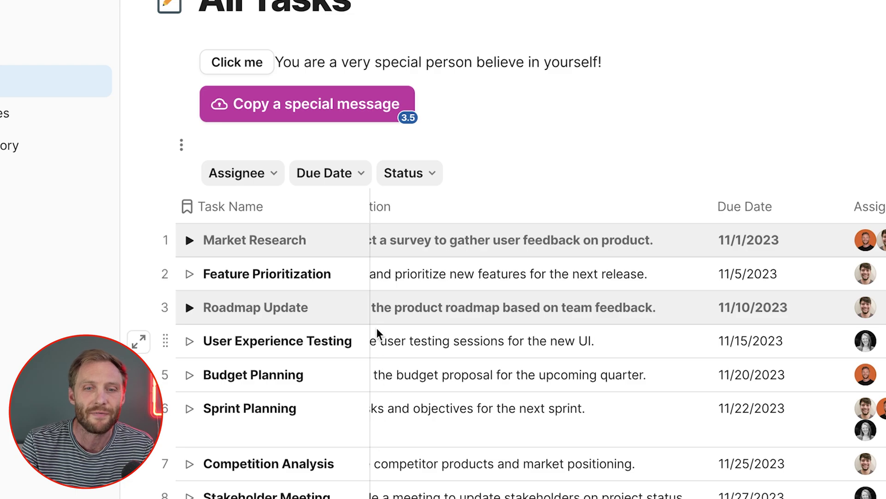
pyautogui.click(348, 111)
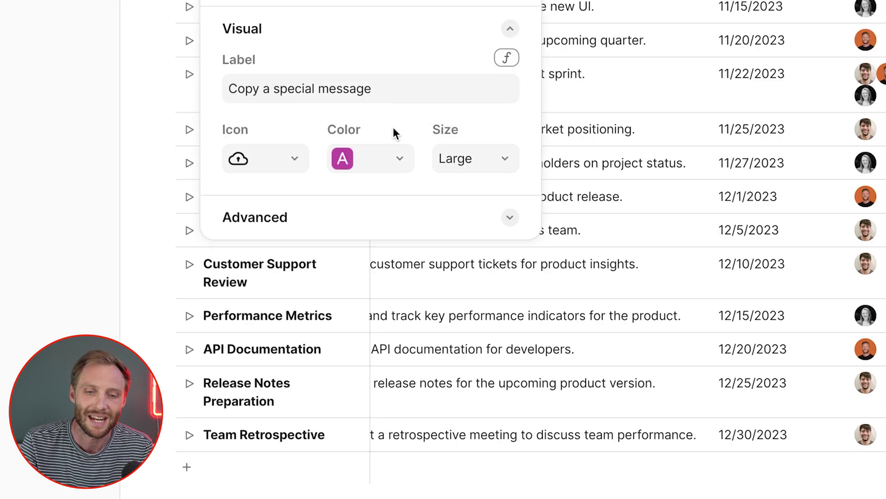
# Set the copy button's Show alert to Only for errors, then add a line below it
pyautogui.click(362, 222)
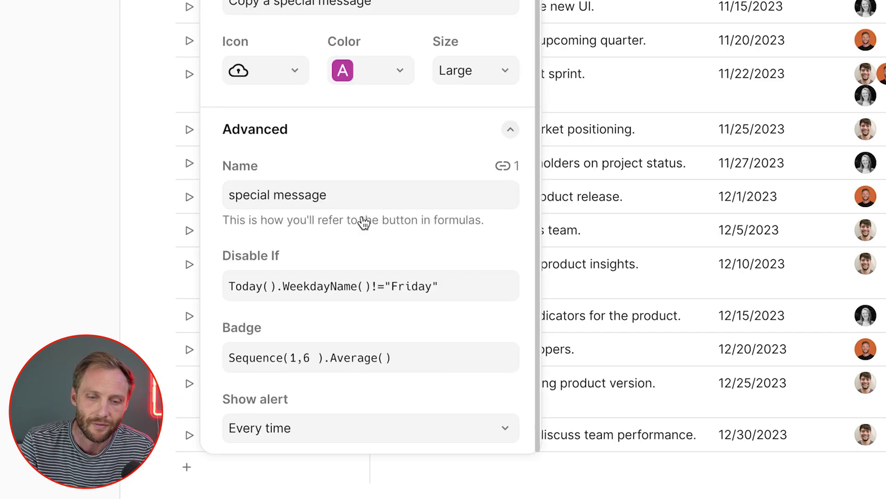
pyautogui.click(334, 425)
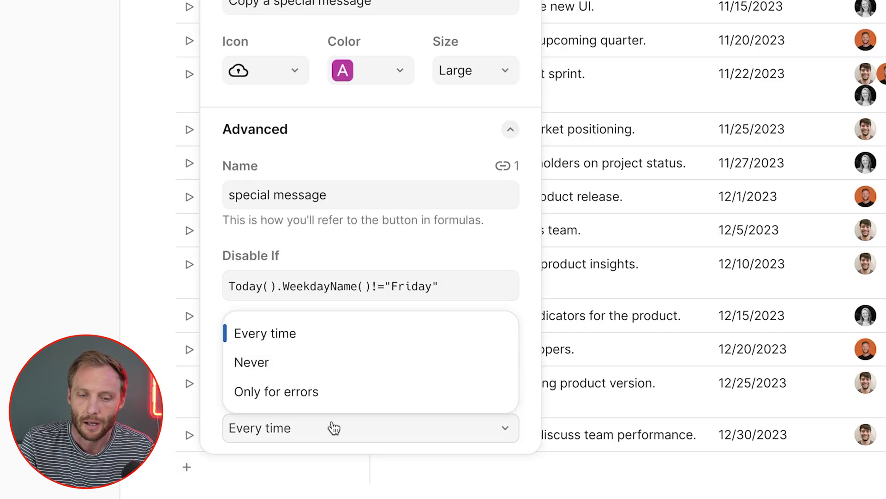
pyautogui.click(306, 392)
pyautogui.press('Escape')
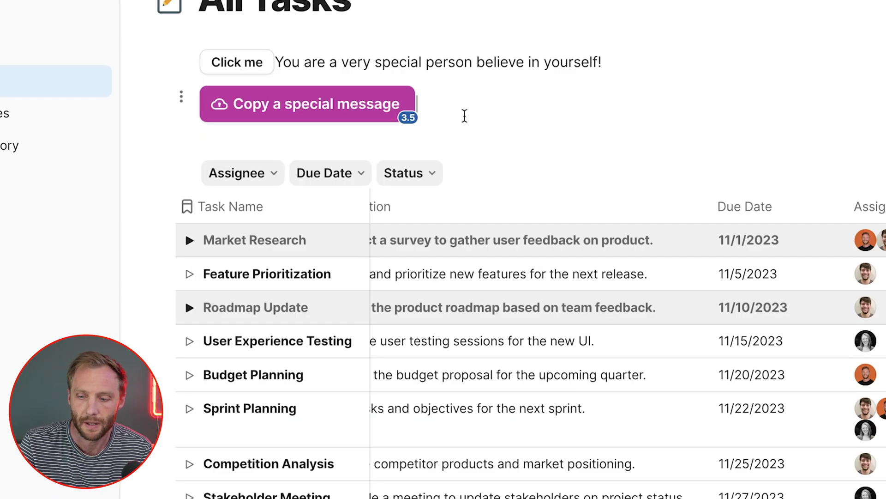
pyautogui.click(463, 114)
pyautogui.press('Return')
# Paste the copied message, then delete the Click me line and copy button above the table
pyautogui.hotkey('ctrl', 'v')
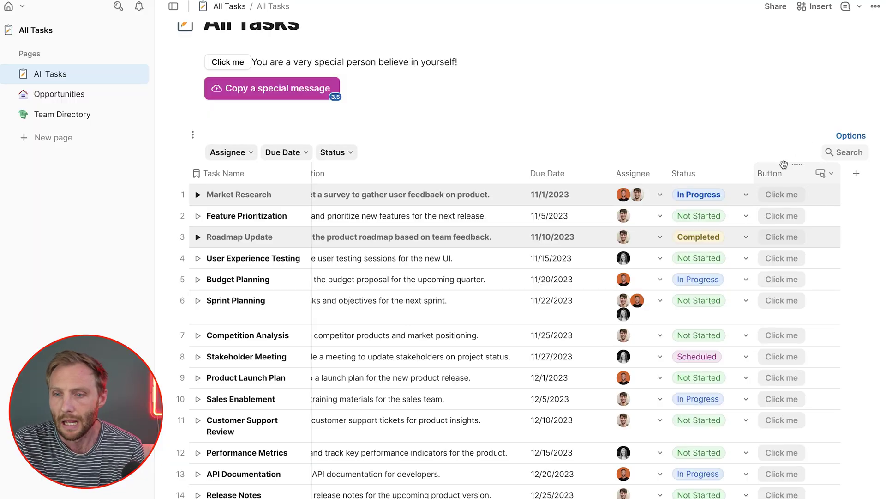
pyautogui.click(783, 170)
pyautogui.scroll(-2, 784, 166)
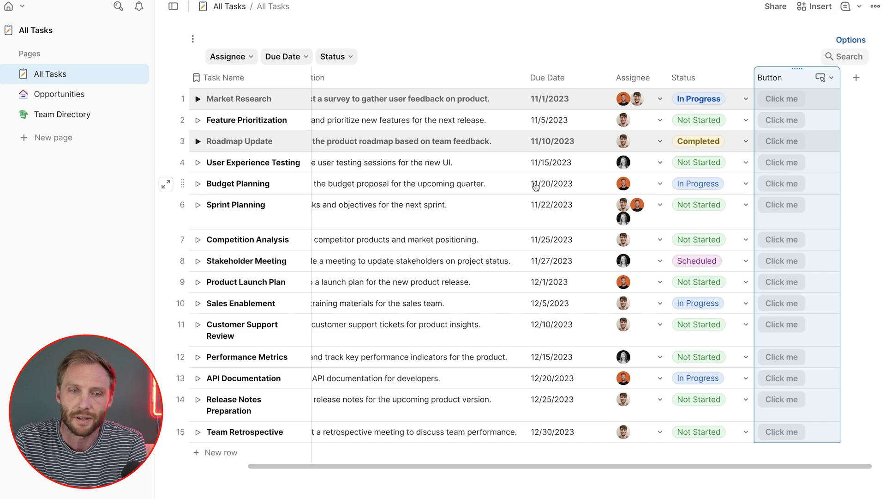
pyautogui.scroll(2, 536, 185)
pyautogui.click(223, 107)
pyautogui.moveTo(206, 123); pyautogui.dragTo(181, 69)
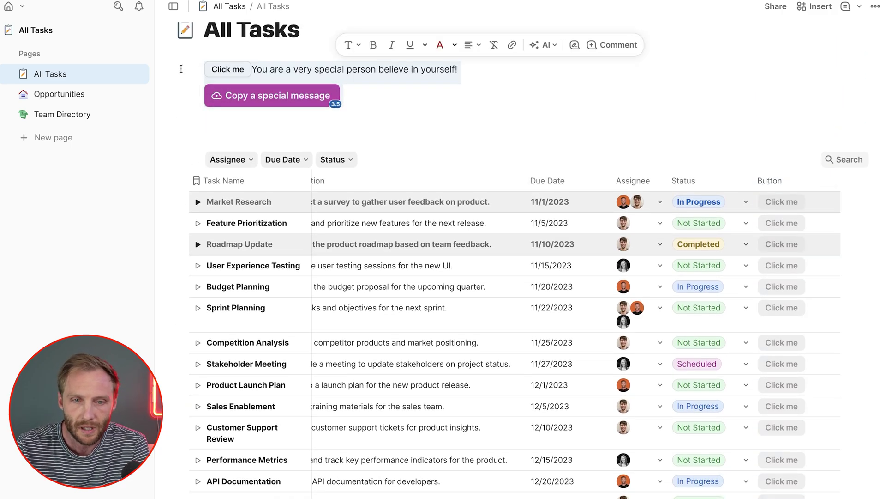
pyautogui.press('BackSpace')
pyautogui.press('BackSpace')
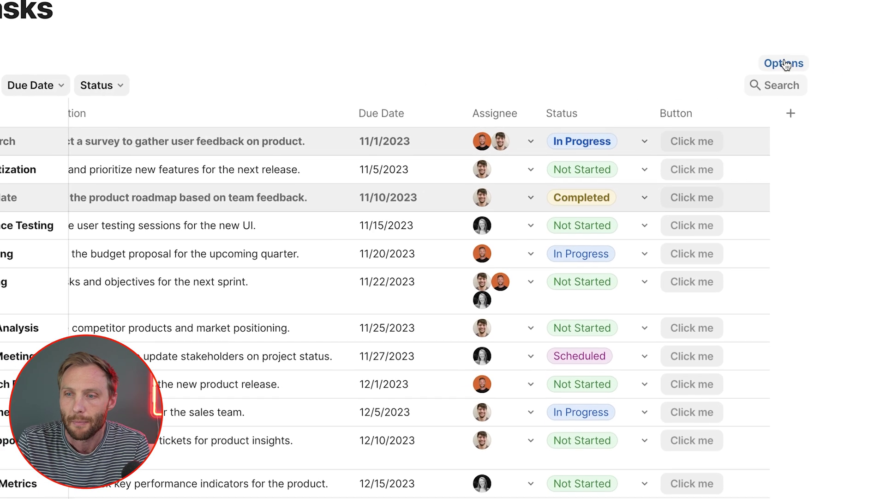
# Filter the task table with a Status is not Completed rule
pyautogui.click(851, 78)
pyautogui.click(677, 202)
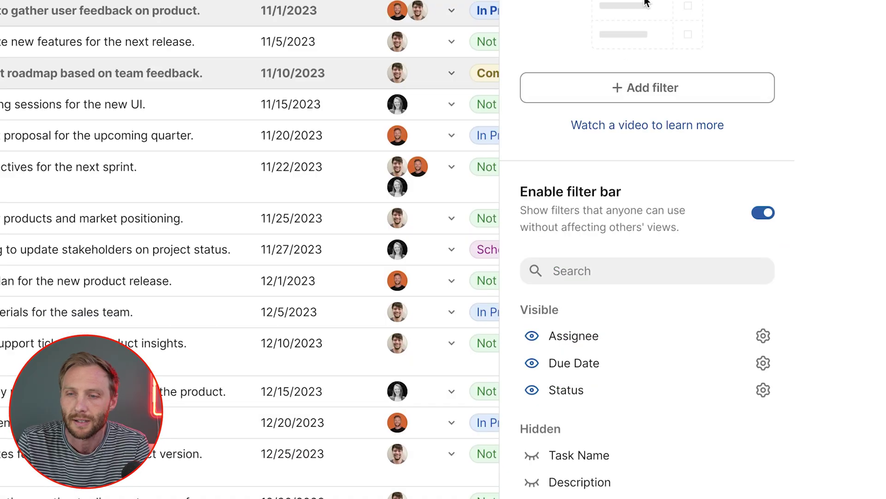
pyautogui.click(580, 94)
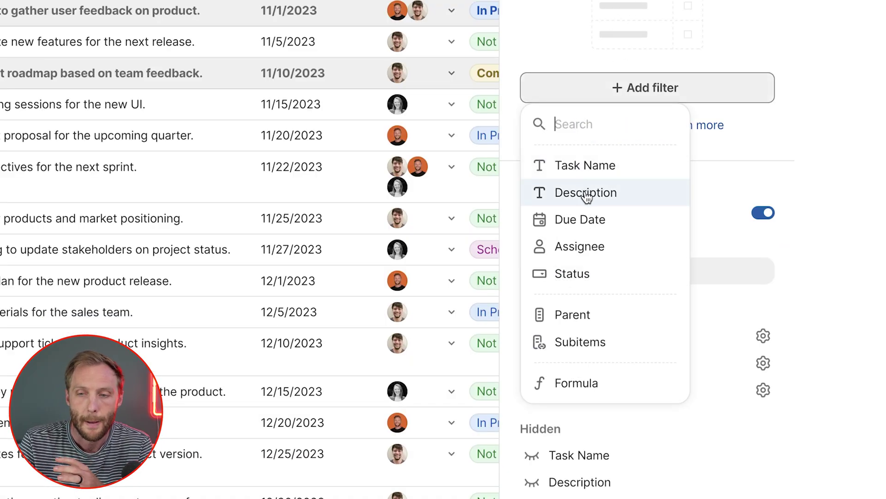
pyautogui.click(567, 275)
pyautogui.click(545, 96)
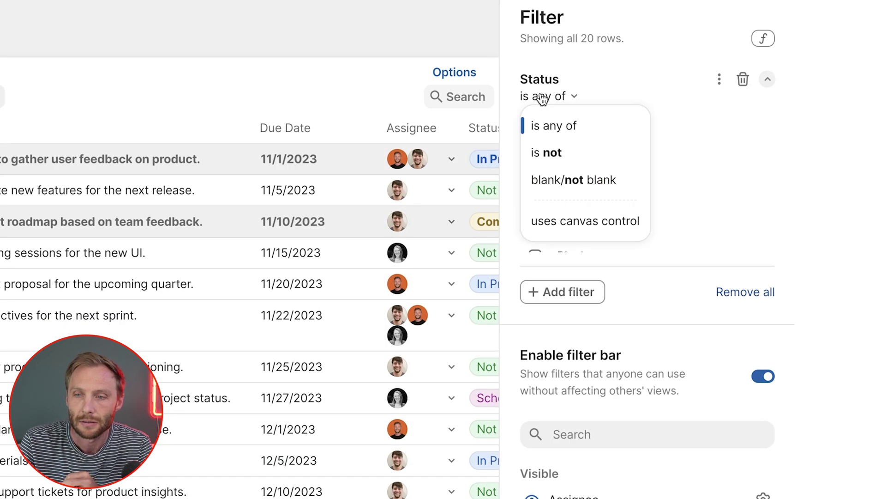
pyautogui.click(549, 151)
pyautogui.click(535, 198)
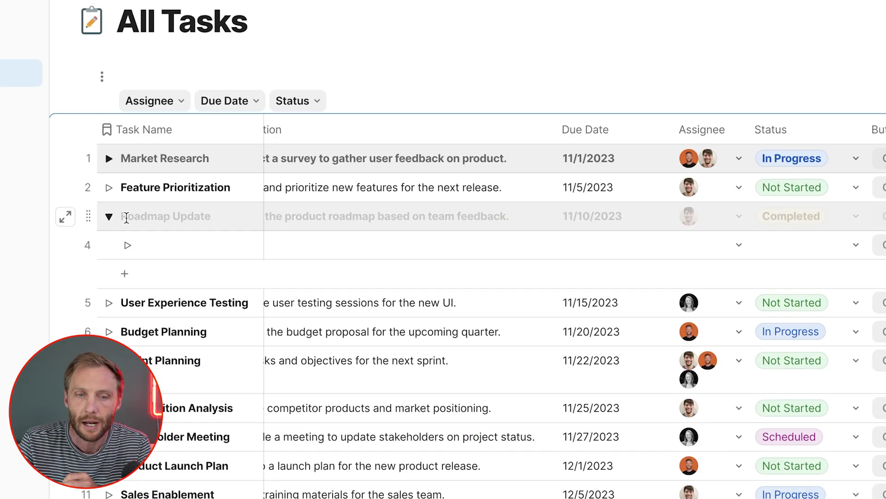
# Collapse the Roadmap Update subtasks and rename the Button column to Done!
pyautogui.click(110, 216)
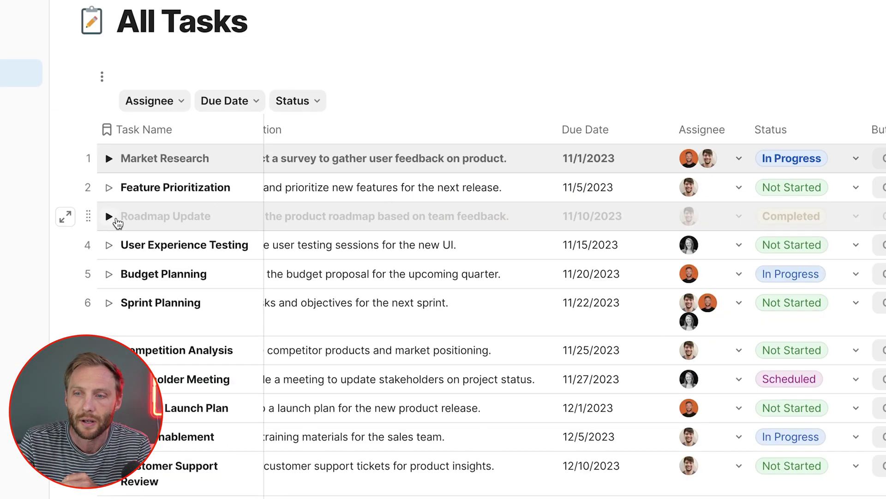
pyautogui.click(626, 126)
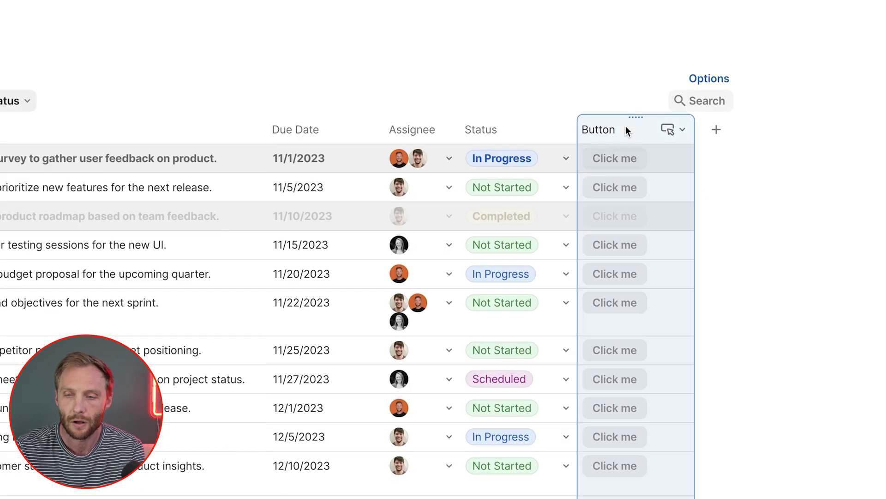
pyautogui.click(625, 125)
pyautogui.write('Done!')
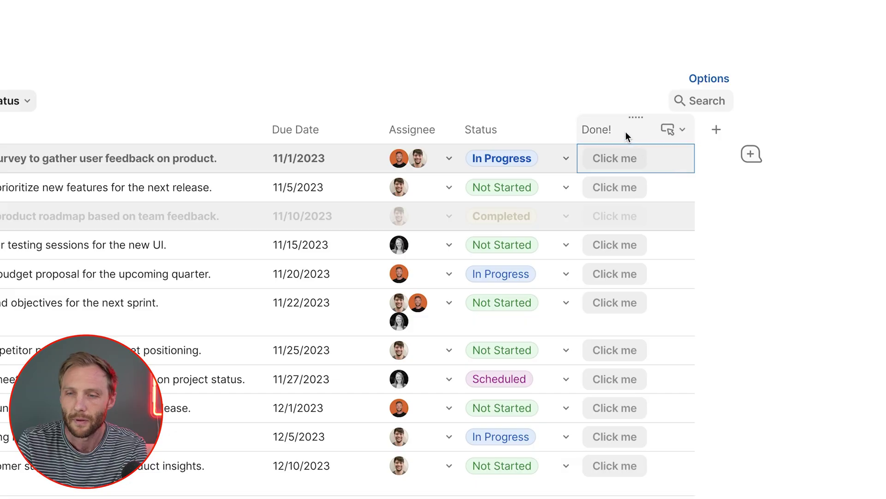
# Move the Done! column before Status and make its buttons modify rows in Tasks Table
pyautogui.moveTo(625, 131); pyautogui.dragTo(472, 132)
pyautogui.click(560, 130)
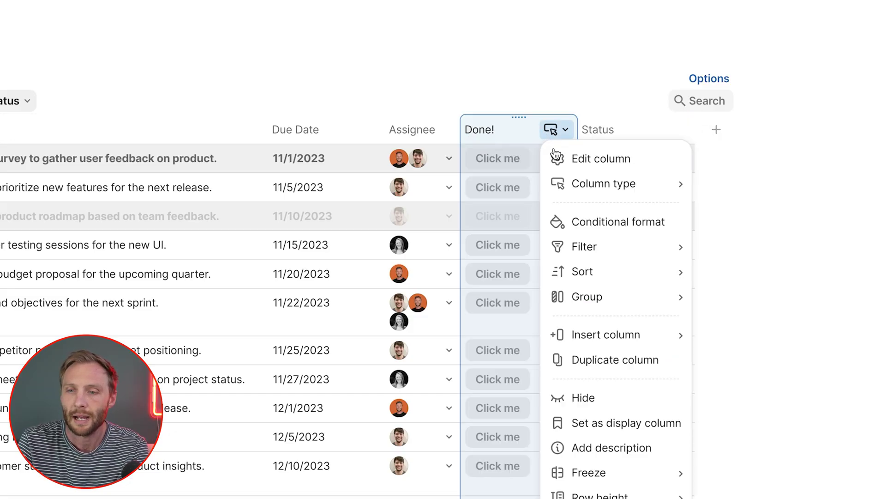
pyautogui.click(568, 157)
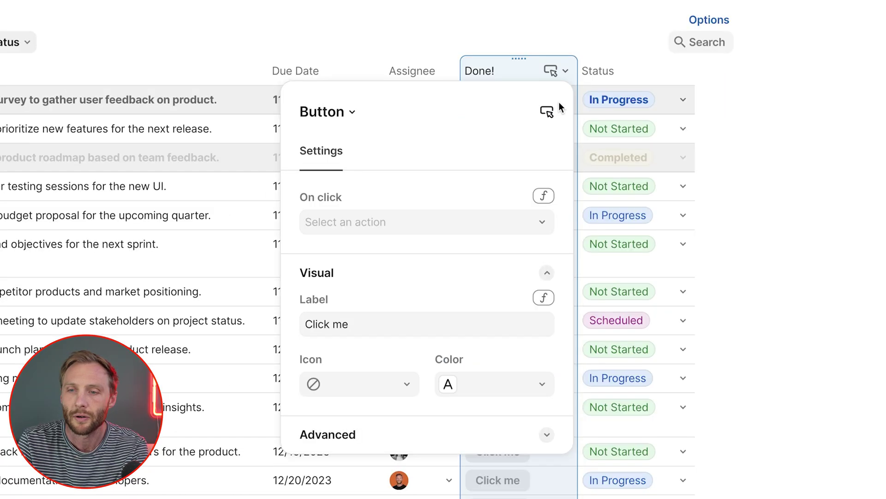
pyautogui.click(508, 226)
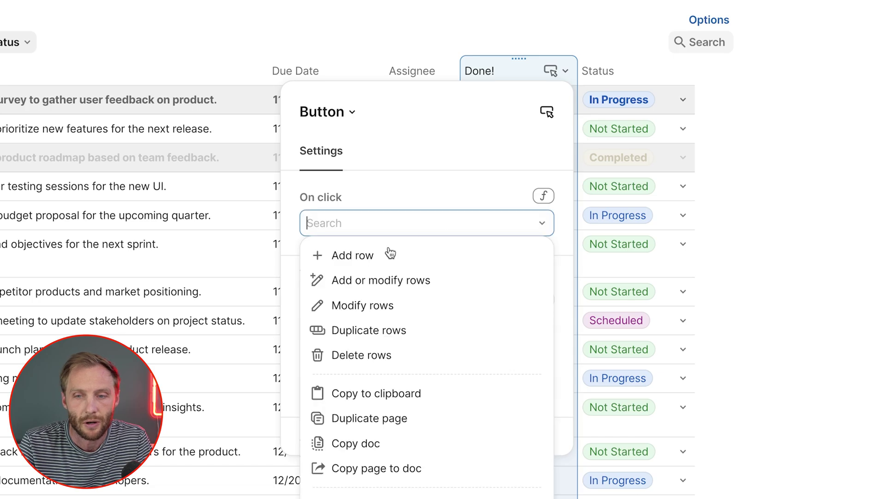
pyautogui.click(387, 308)
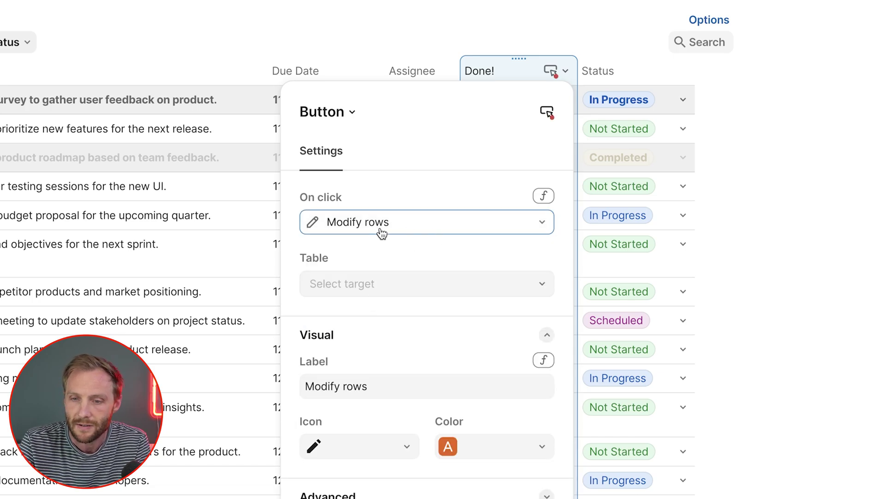
pyautogui.click(465, 283)
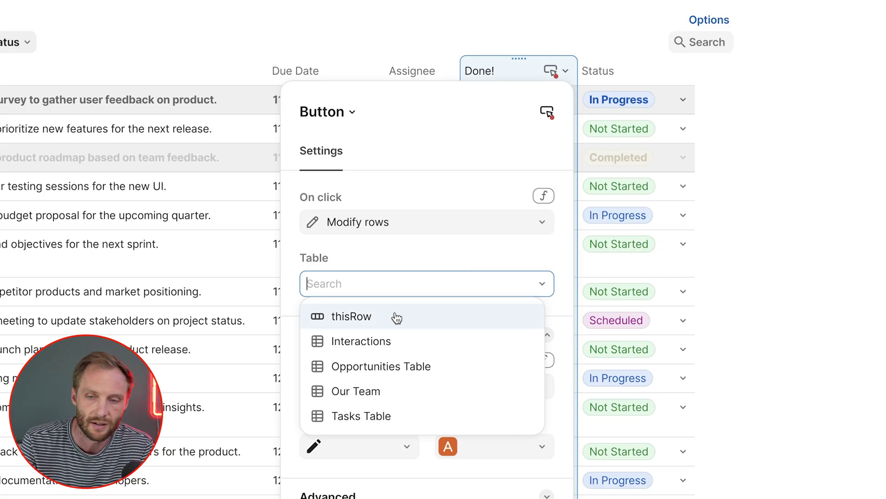
pyautogui.click(362, 415)
# Have each Done! button update this row's Status to Completed
pyautogui.scroll(-5, 375, 216)
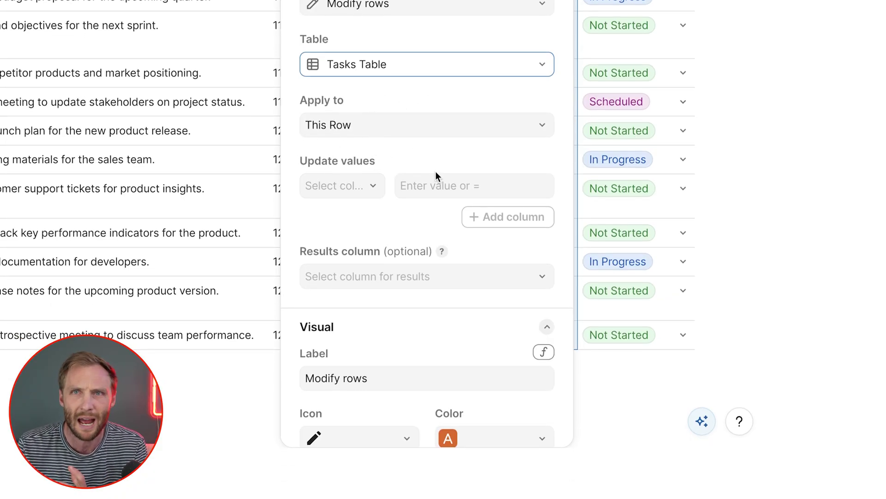
pyautogui.click(370, 189)
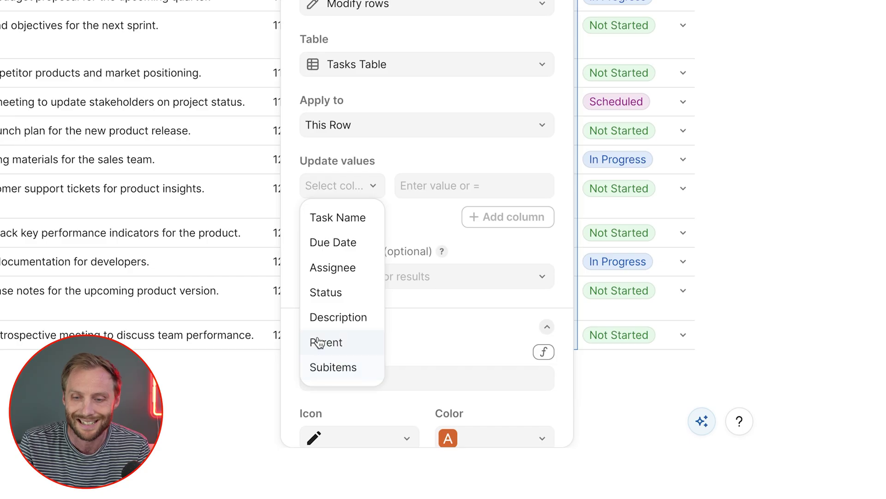
pyautogui.click(340, 292)
pyautogui.click(441, 183)
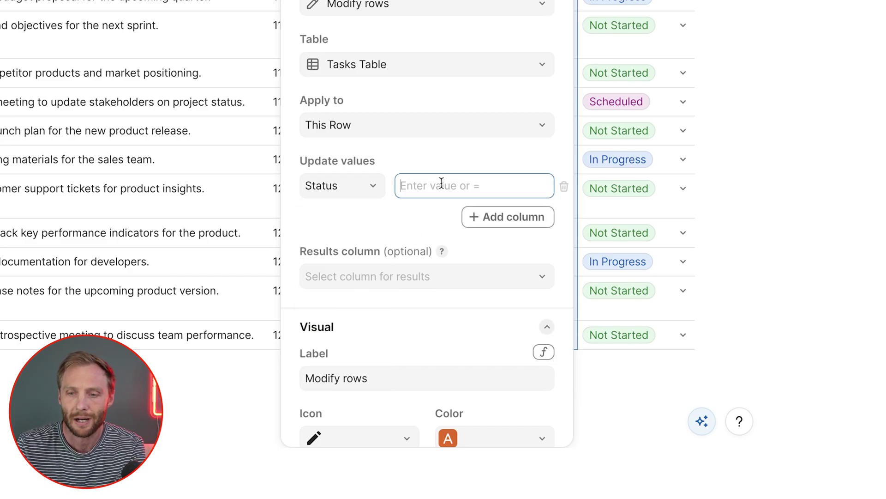
pyautogui.write('Completed')
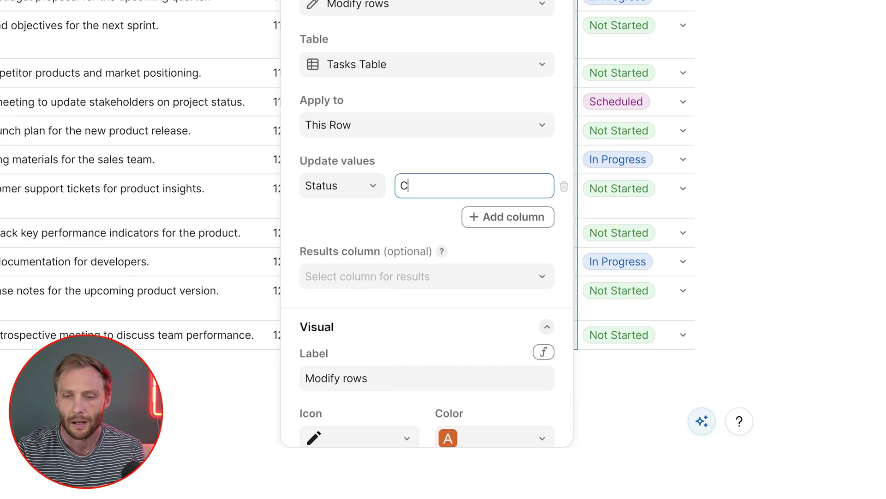
pyautogui.press('BackSpace')
pyautogui.press('BackSpace')
pyautogui.press('BackSpace')
pyautogui.press('BackSpace')
pyautogui.press('BackSpace')
pyautogui.press('BackSpace')
pyautogui.press('BackSpace')
pyautogui.press('BackSpace')
pyautogui.press('BackSpace')
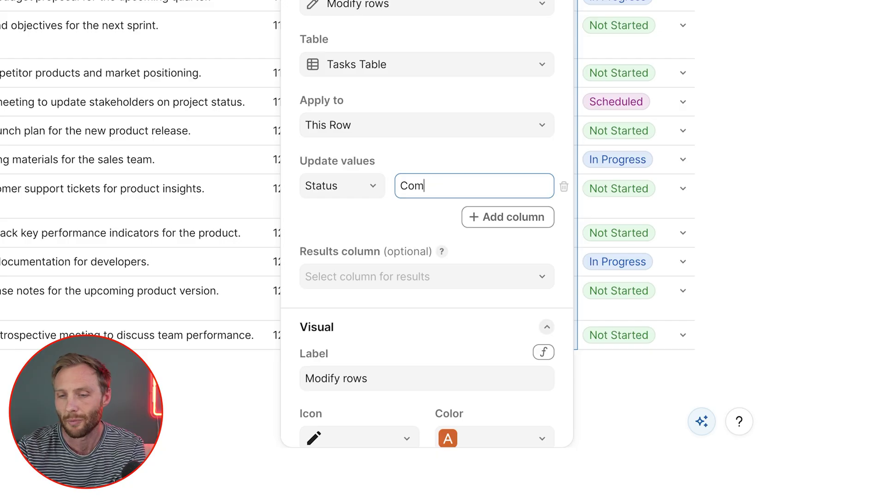
pyautogui.press('=')
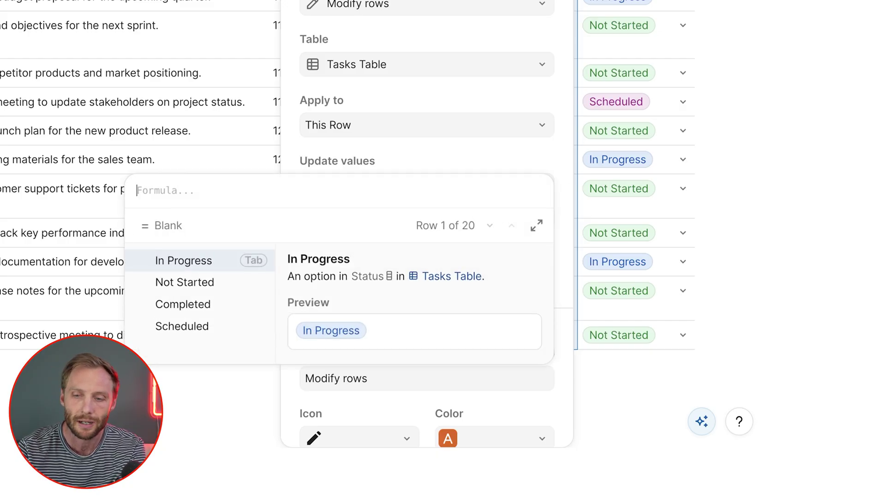
pyautogui.press('Down')
pyautogui.press('Down')
pyautogui.press('Tab')
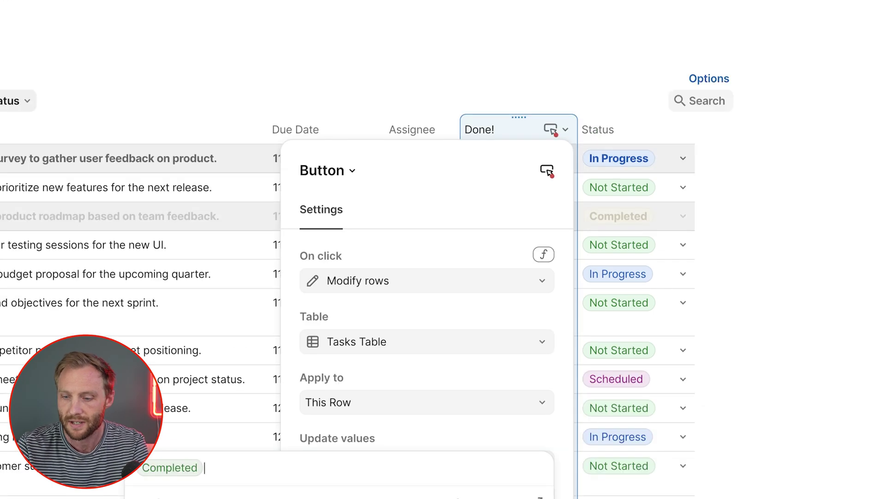
pyautogui.click(241, 265)
# Rename the Status option Completed to Done and check the button's update value reads Done
pyautogui.click(217, 157)
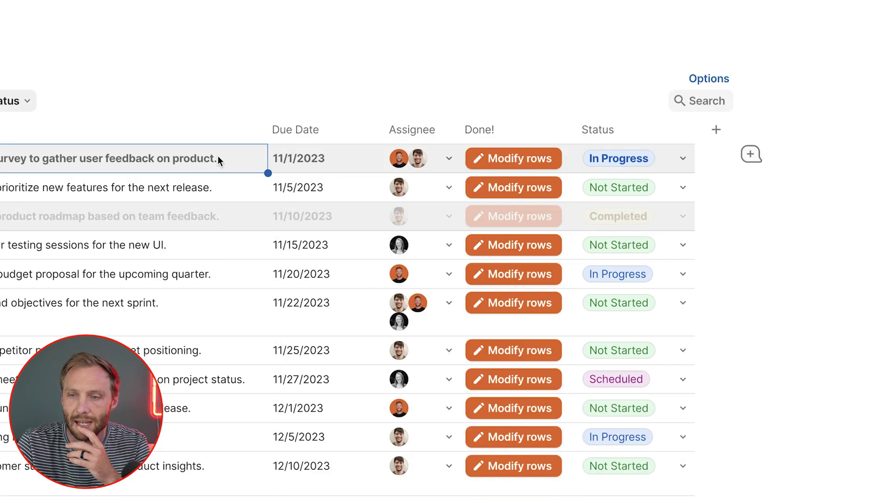
pyautogui.click(668, 129)
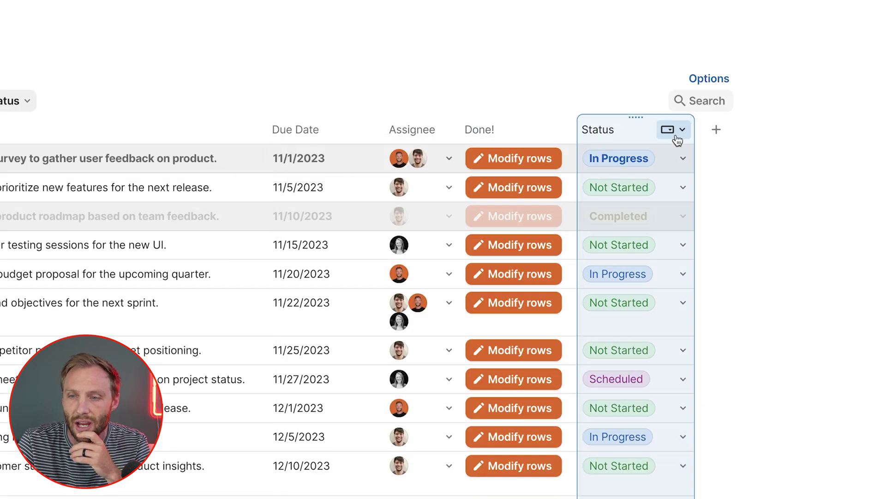
pyautogui.click(707, 152)
pyautogui.click(621, 203)
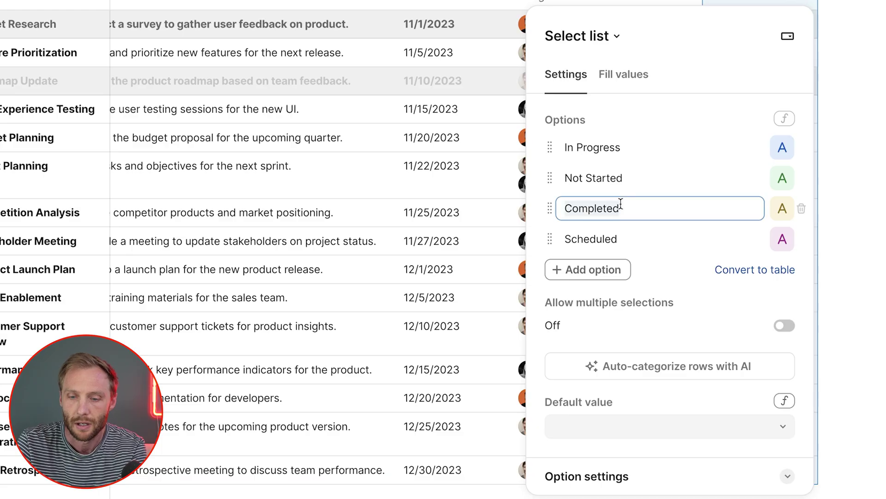
pyautogui.hotkey('ctrl', 'a')
pyautogui.write('Don')
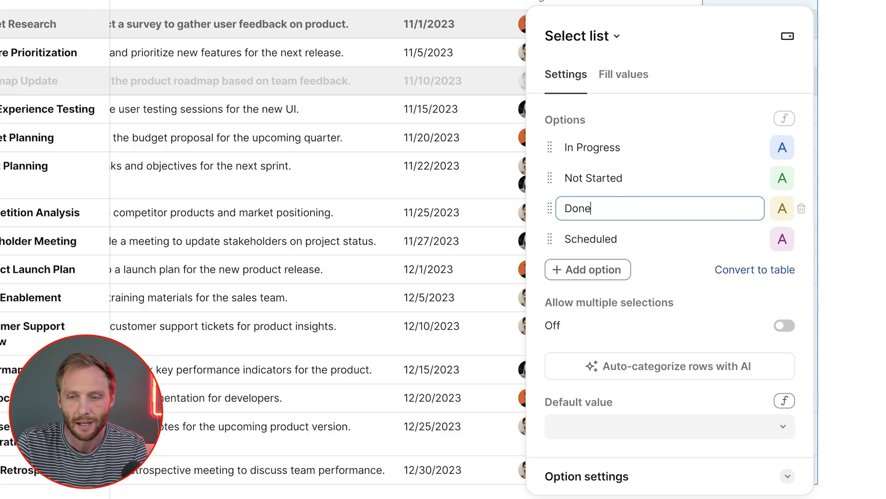
pyautogui.press('Escape')
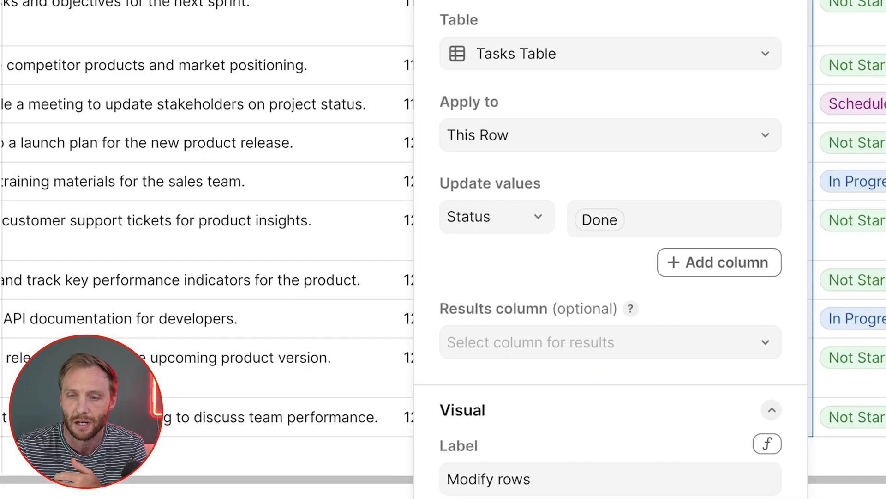
pyautogui.click(618, 221)
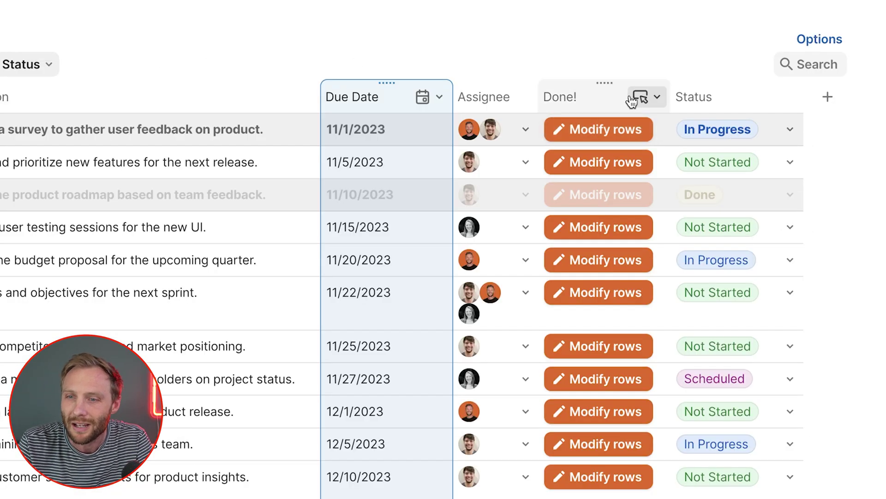
# Clear the Done! buttons' Modify rows label and give them a checkmark icon
pyautogui.click(707, 104)
pyautogui.click(647, 127)
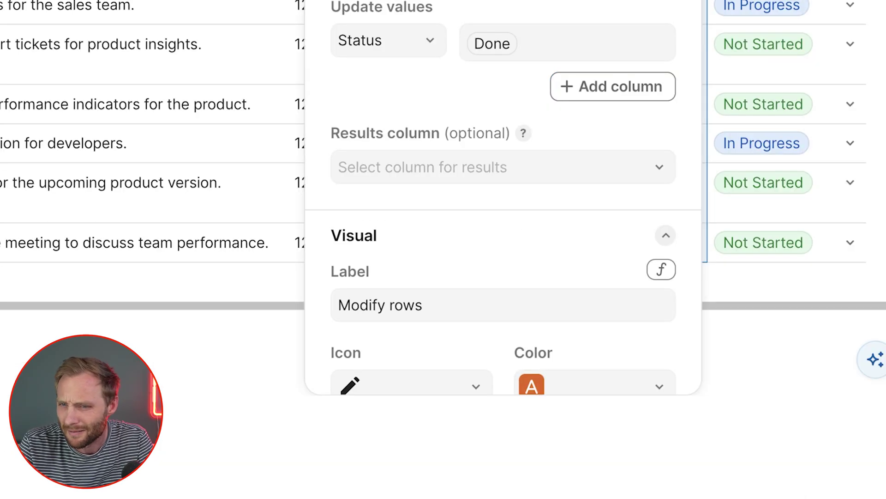
pyautogui.scroll(-2, 418, 185)
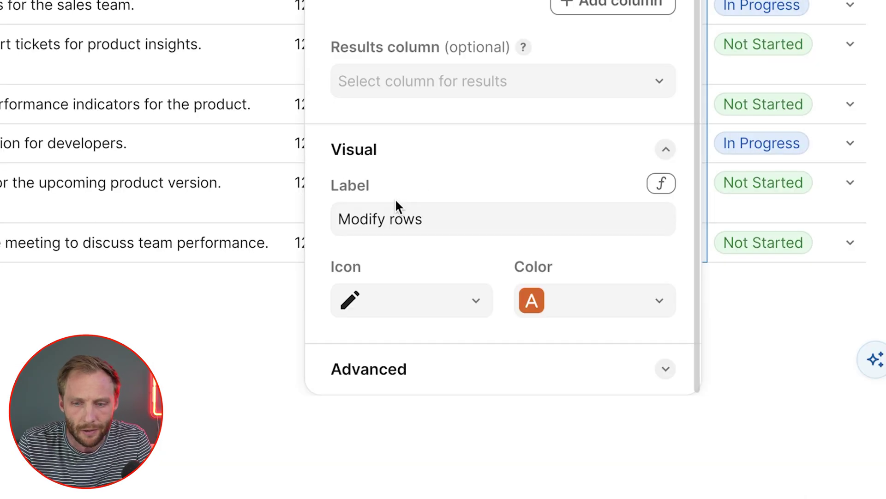
pyautogui.click(386, 219)
pyautogui.tripleClick(386, 218)
pyautogui.press('BackSpace')
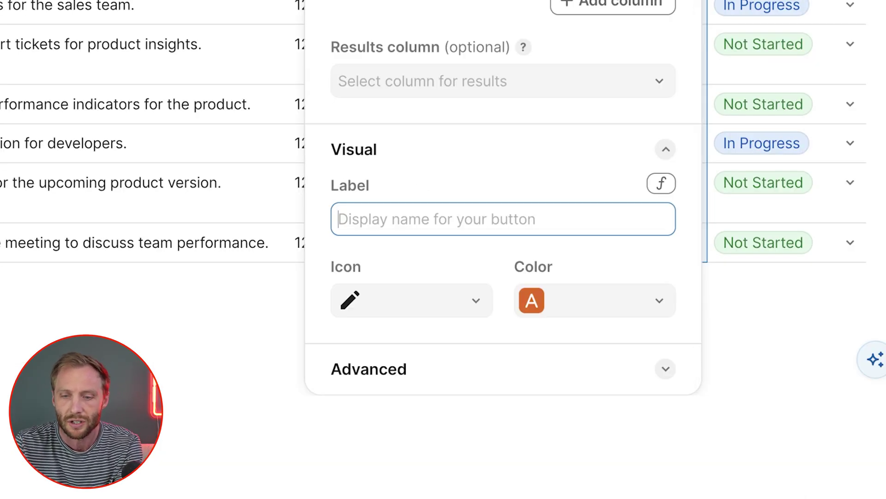
pyautogui.click(434, 299)
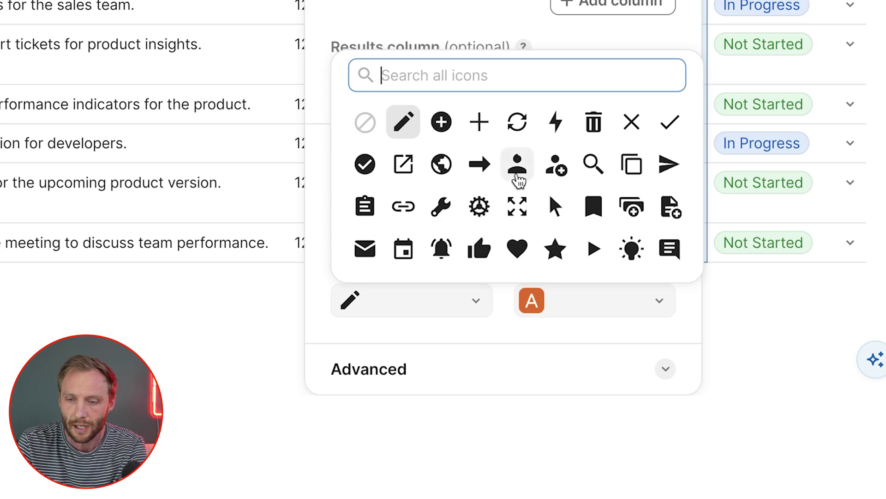
pyautogui.click(670, 123)
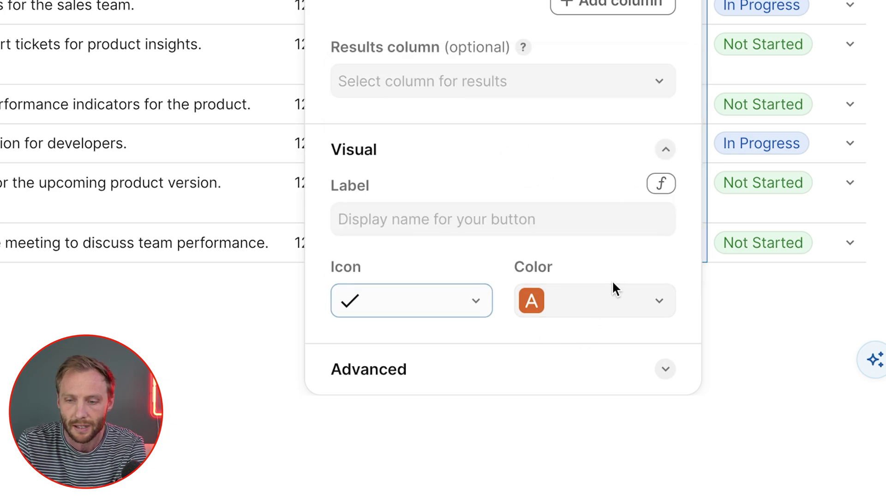
pyautogui.click(607, 298)
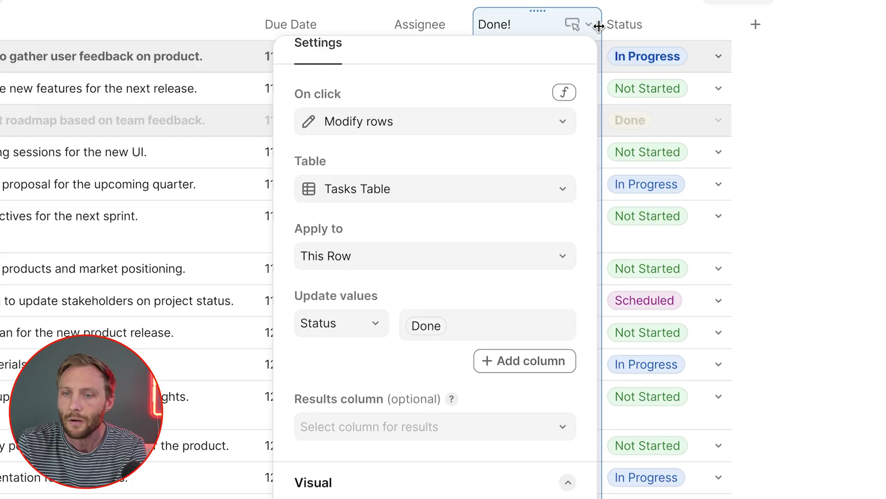
pyautogui.click(429, 25)
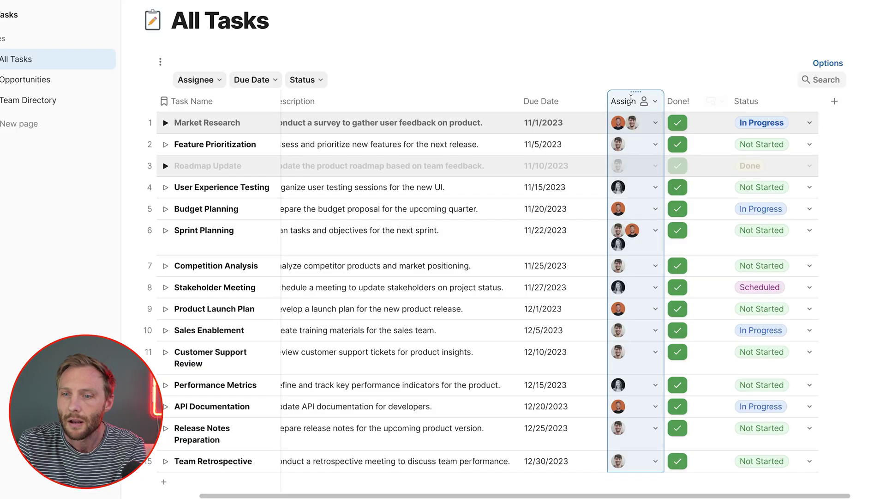
pyautogui.scroll(-1, 707, 181)
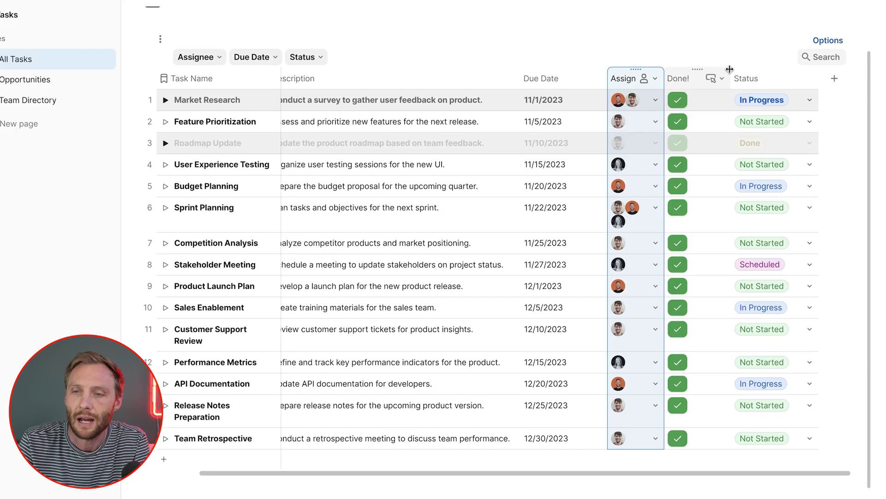
pyautogui.moveTo(731, 70); pyautogui.dragTo(703, 77)
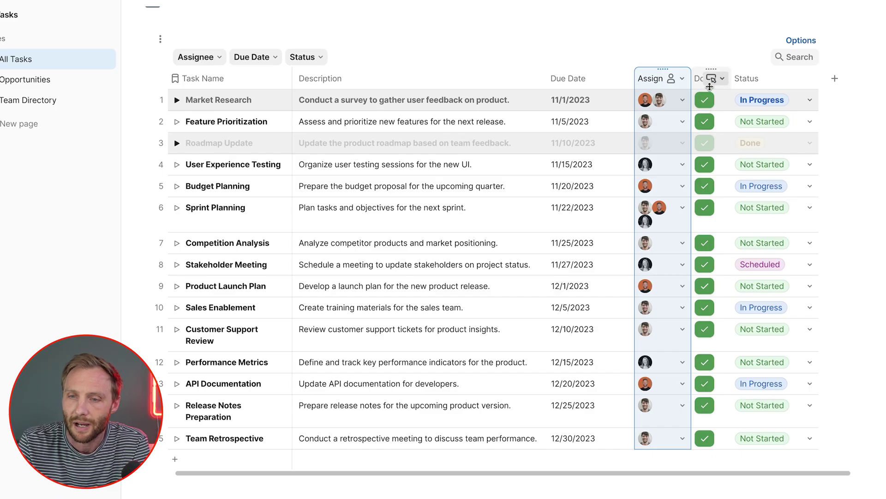
pyautogui.click(700, 79)
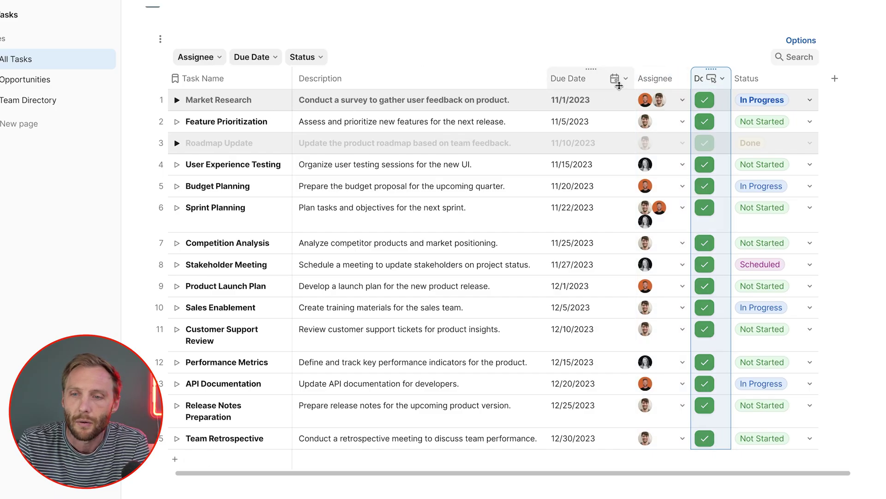
pyautogui.moveTo(701, 82); pyautogui.dragTo(302, 83)
pyautogui.click(312, 103)
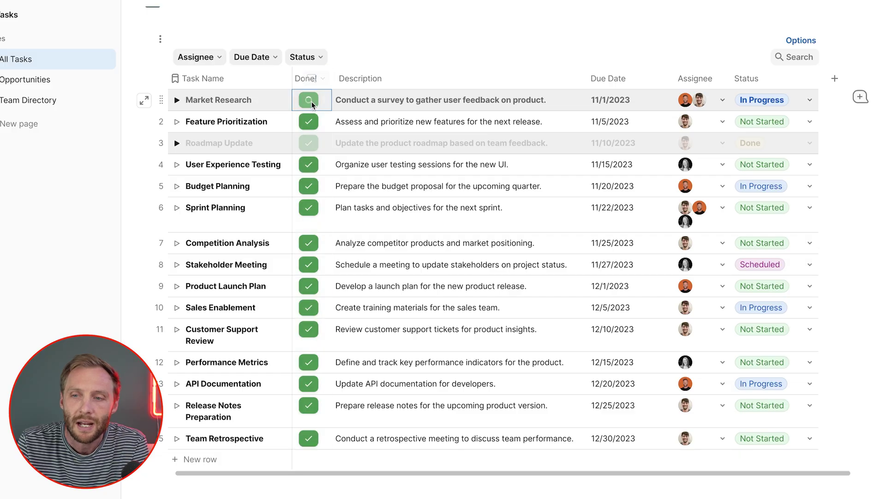
pyautogui.click(357, 78)
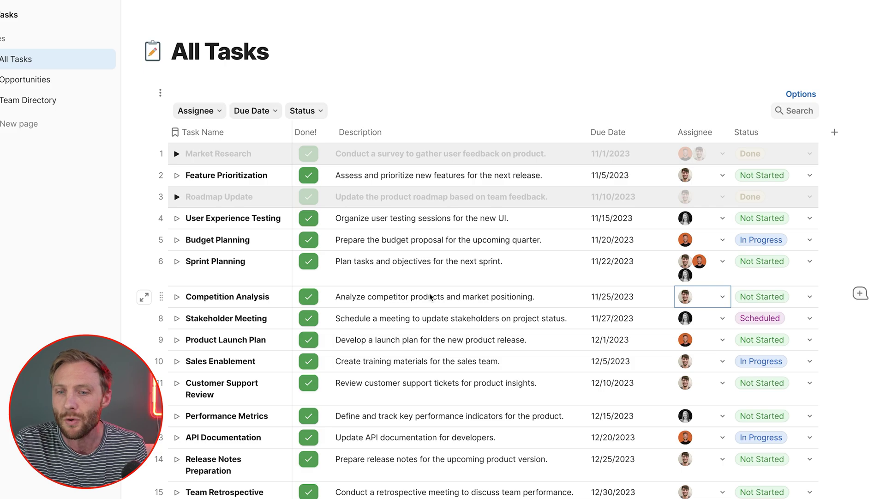
pyautogui.click(373, 282)
pyautogui.click(305, 276)
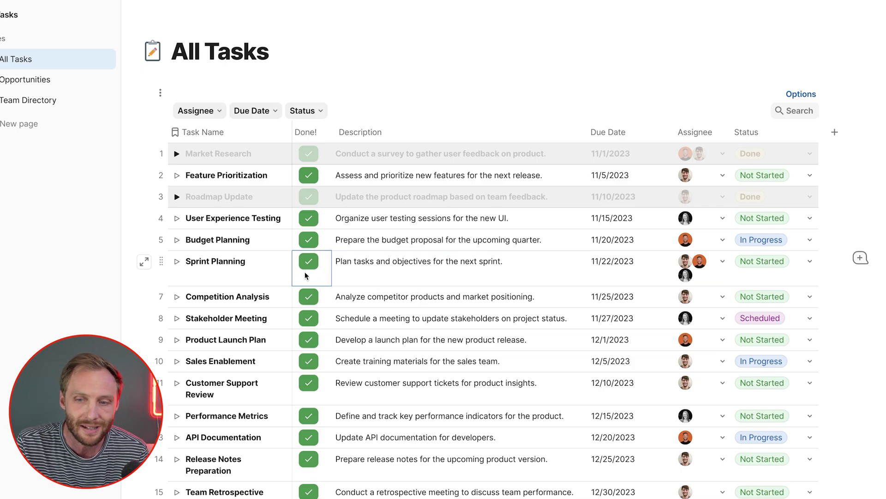
pyautogui.click(701, 300)
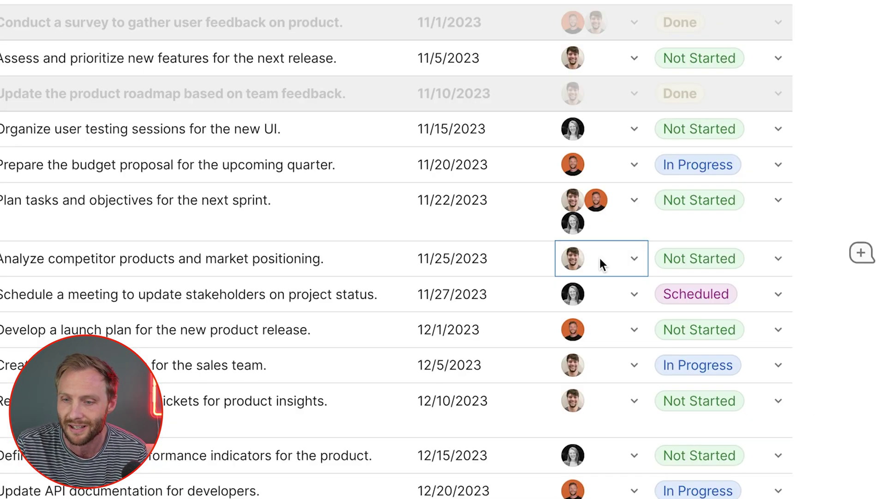
pyautogui.click(702, 296)
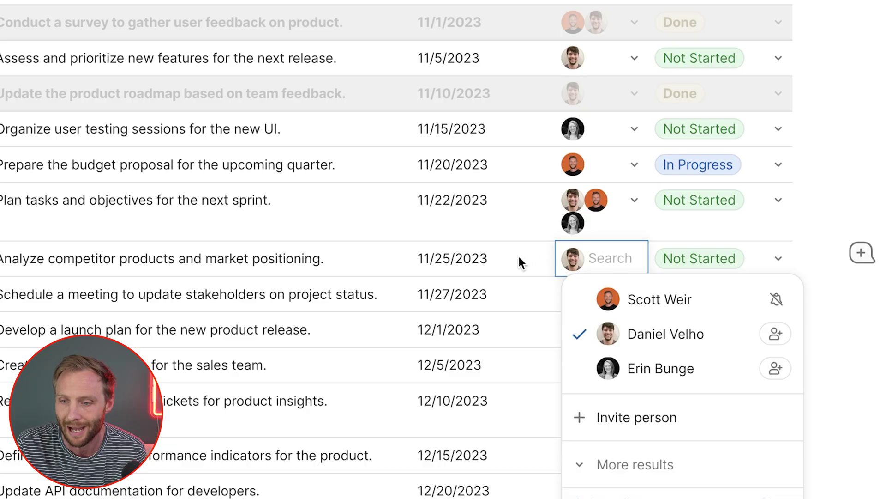
pyautogui.click(642, 299)
pyautogui.moveTo(578, 262)
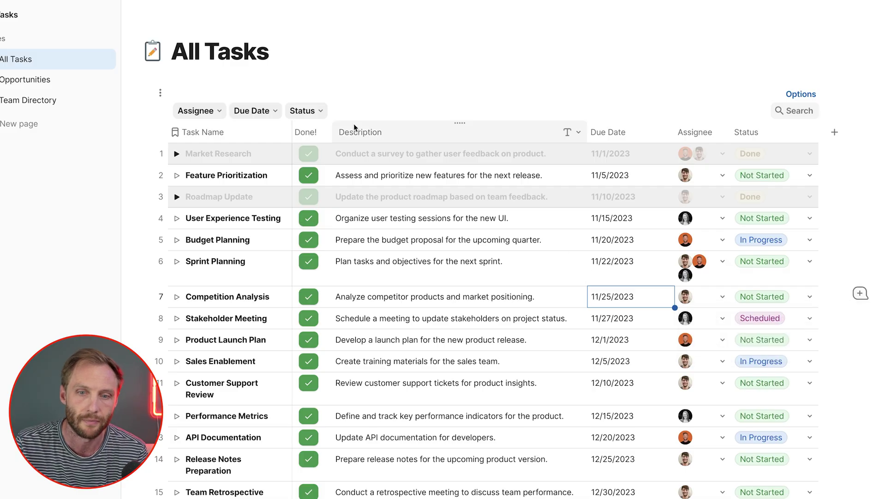
# Add a Disable If rule to the Done! buttons: Assignee does not contain Current user
pyautogui.click(323, 133)
pyautogui.click(342, 152)
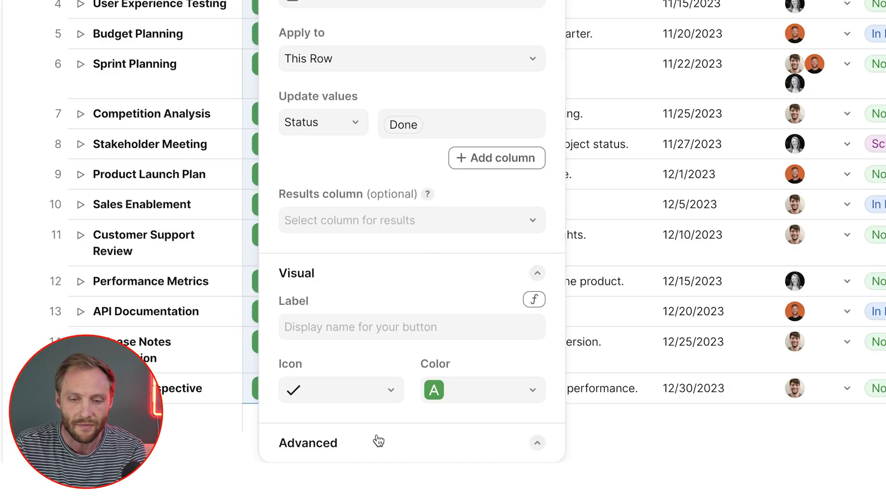
pyautogui.scroll(-3, 379, 441)
pyautogui.click(342, 315)
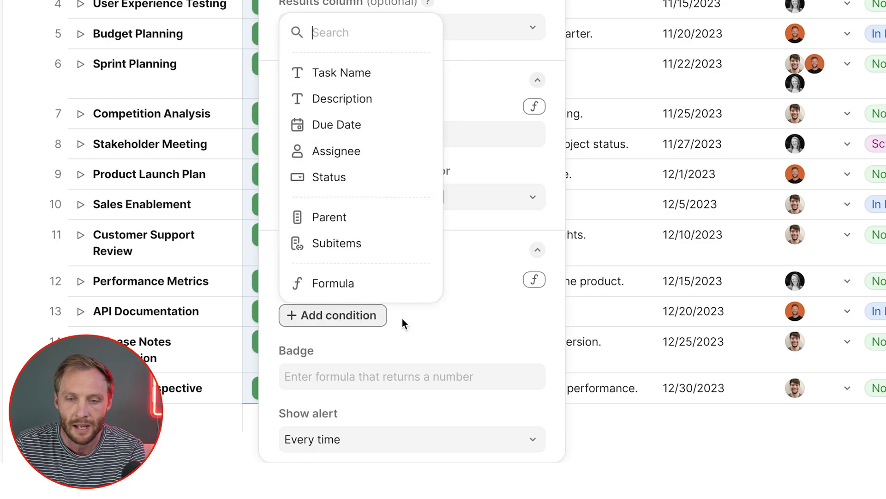
pyautogui.click(354, 155)
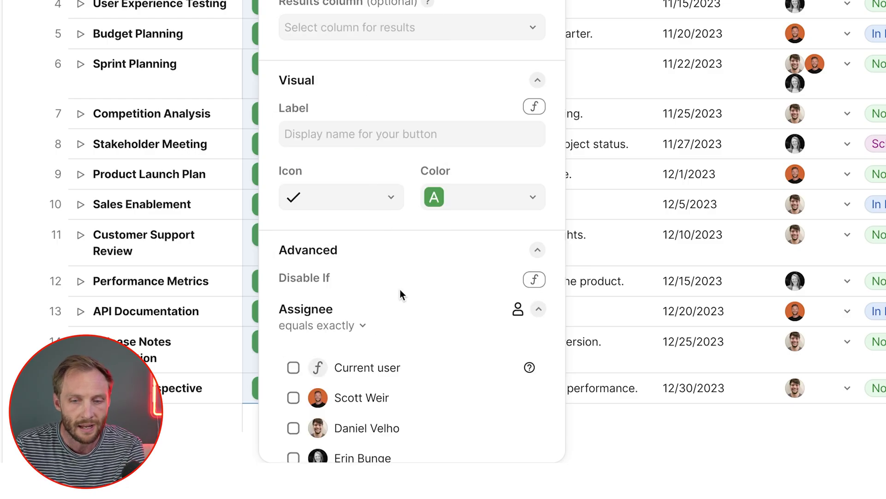
pyautogui.scroll(-5, 400, 293)
pyautogui.click(346, 129)
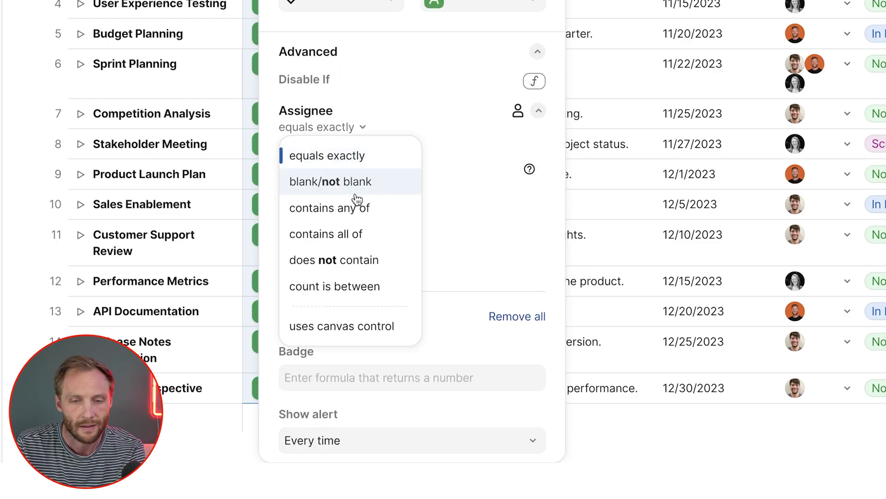
pyautogui.click(346, 259)
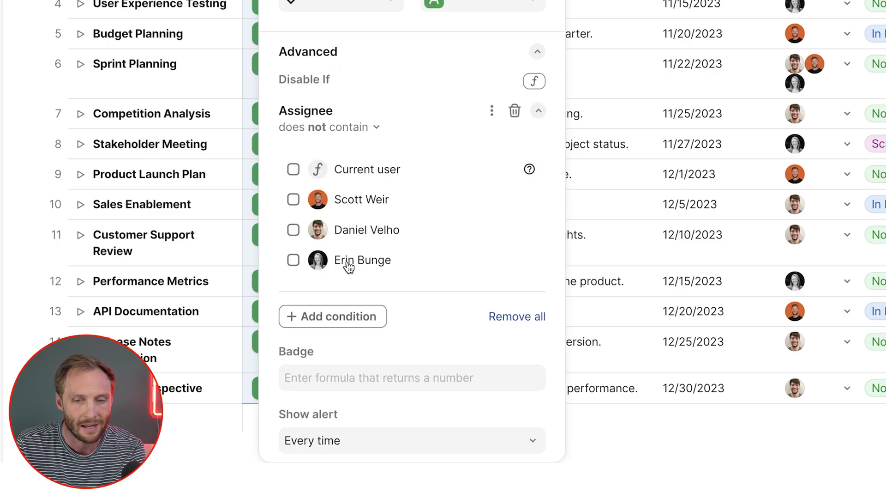
pyautogui.click(293, 170)
# Add yourself to Competition Analysis's assignees, then mark the task Done!
pyautogui.click(115, 83)
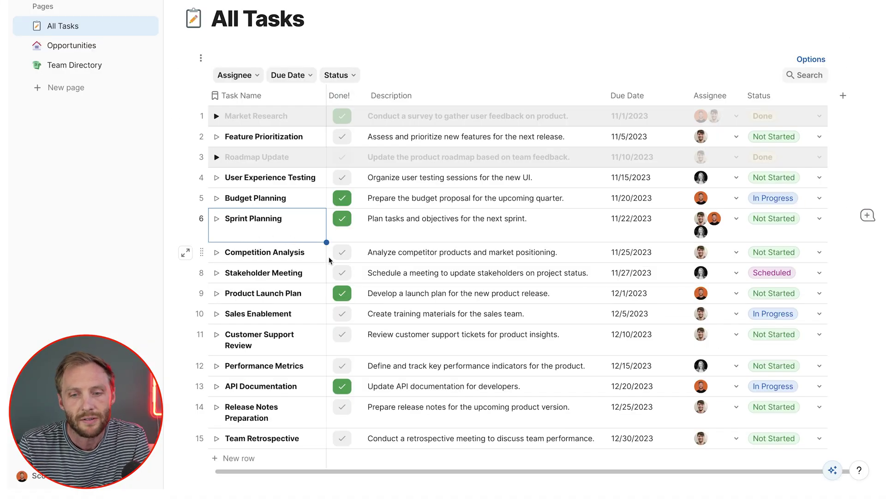
pyautogui.click(352, 257)
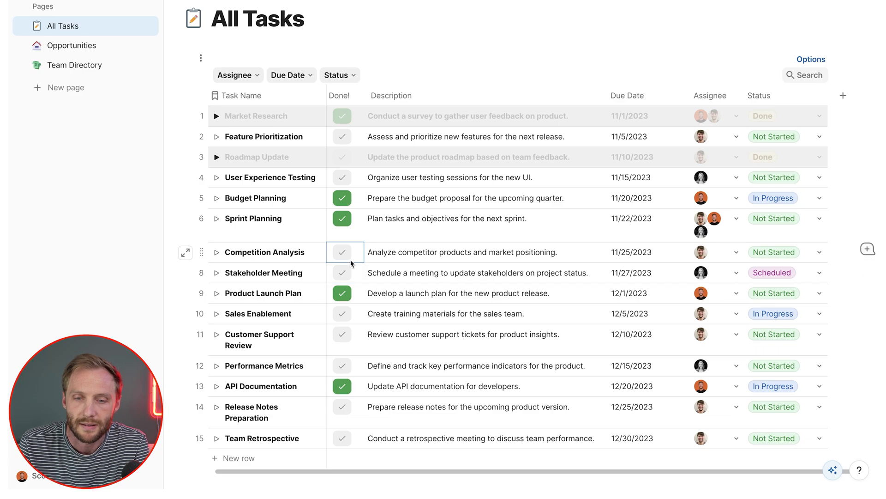
pyautogui.moveTo(351, 263); pyautogui.dragTo(711, 266)
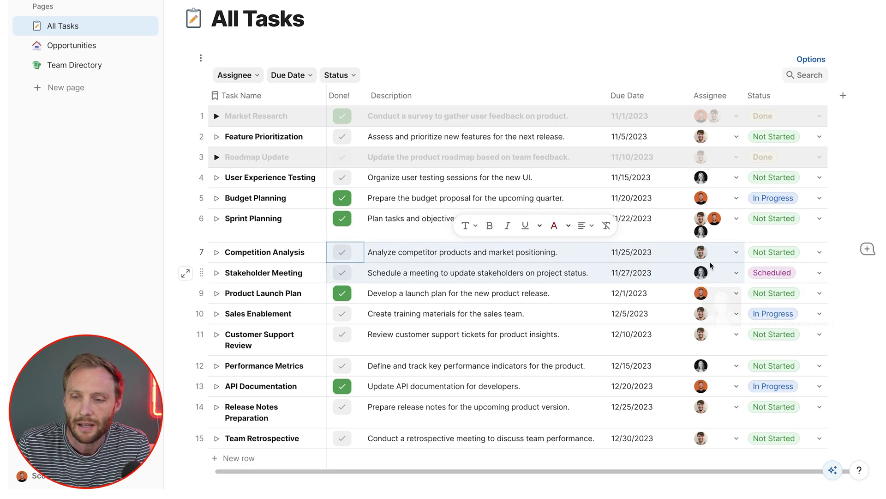
pyautogui.click(711, 261)
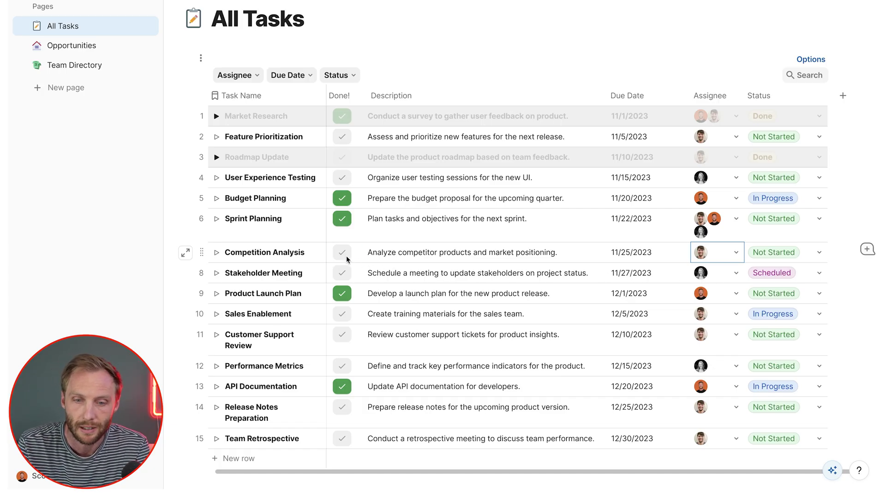
pyautogui.click(731, 260)
pyautogui.click(739, 331)
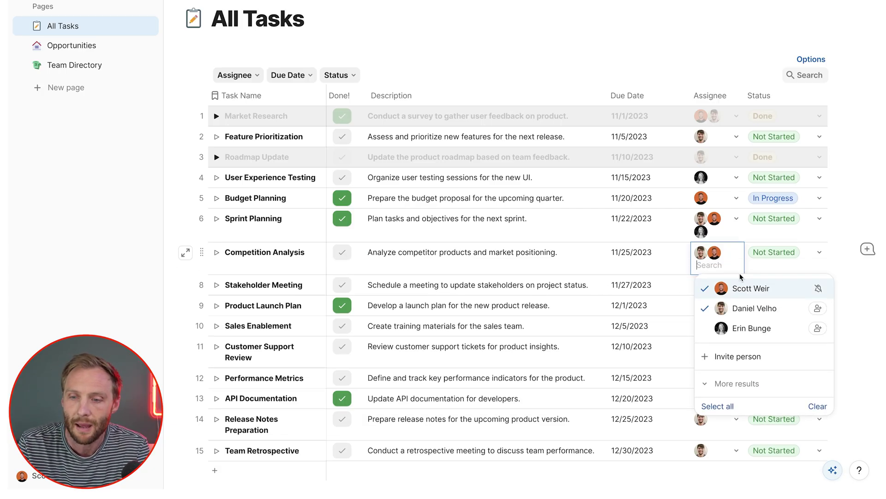
pyautogui.click(598, 262)
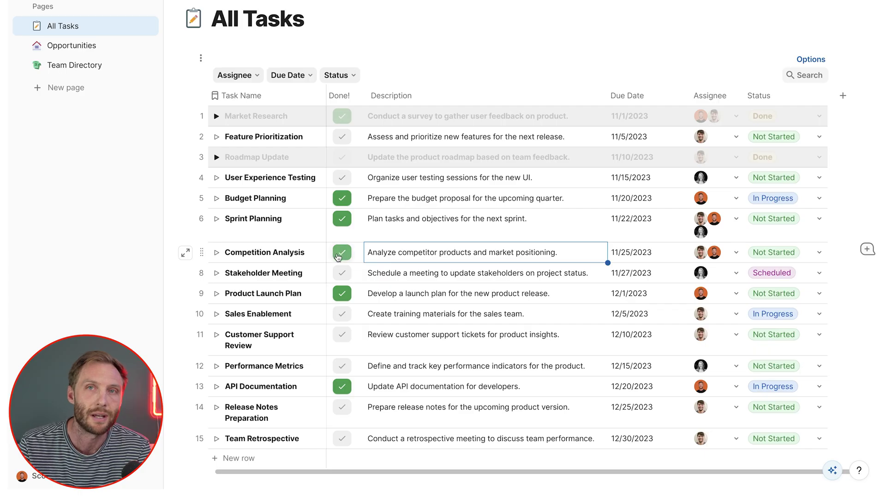
pyautogui.click(339, 254)
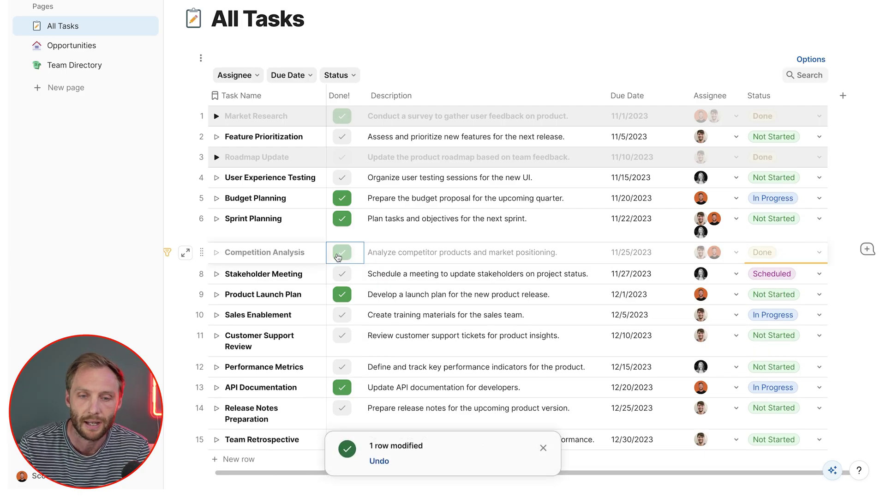
pyautogui.click(292, 228)
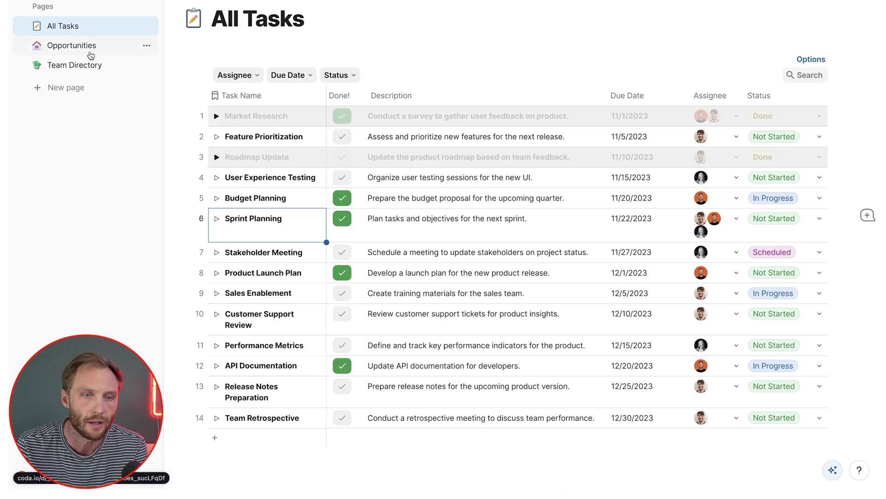
# On the Team Directory page, type /butt on the empty line above the cards
pyautogui.click(84, 69)
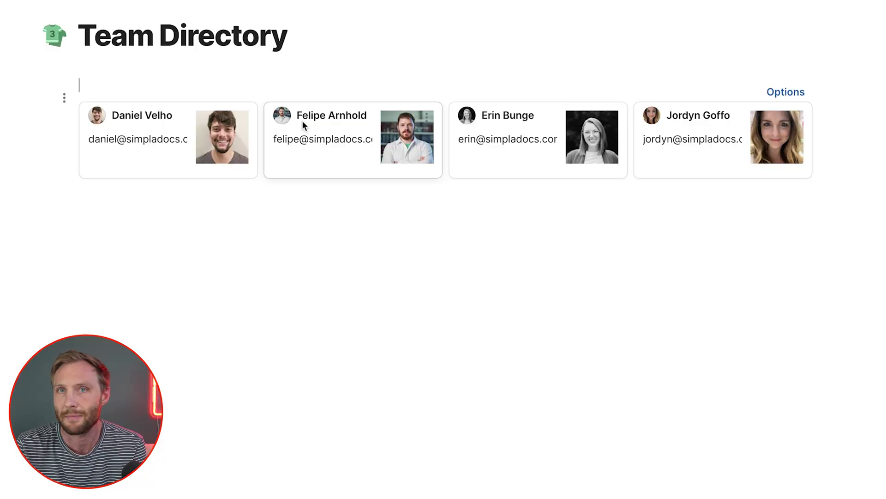
pyautogui.moveTo(302, 123)
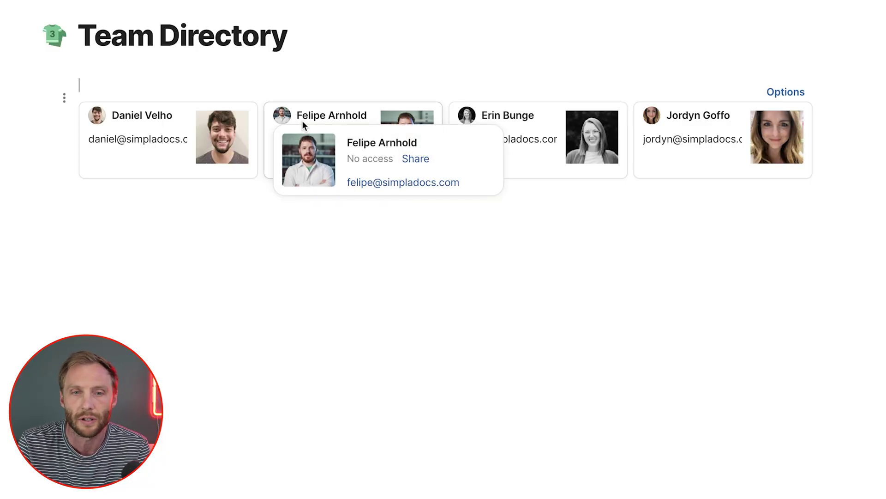
pyautogui.press('Up')
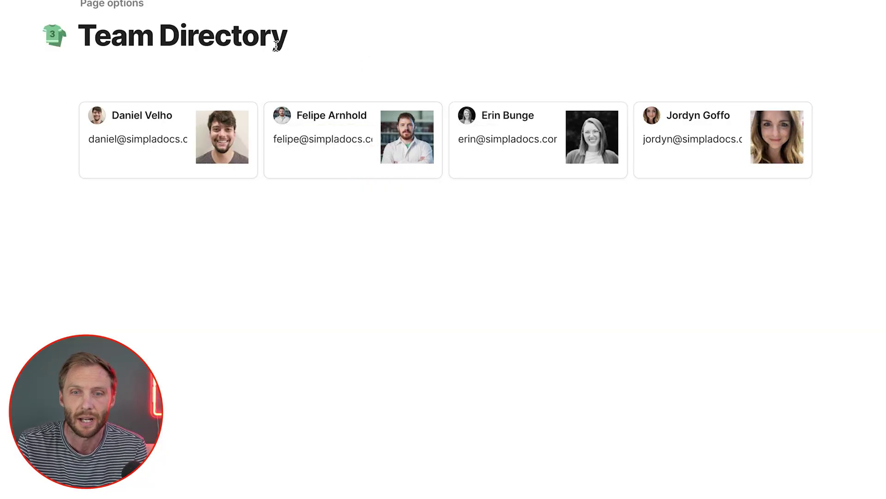
pyautogui.click(288, 41)
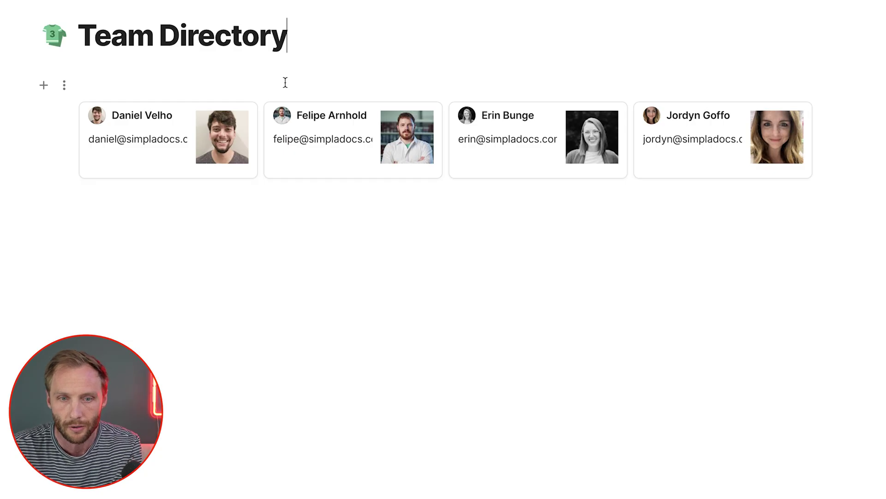
pyautogui.click(281, 82)
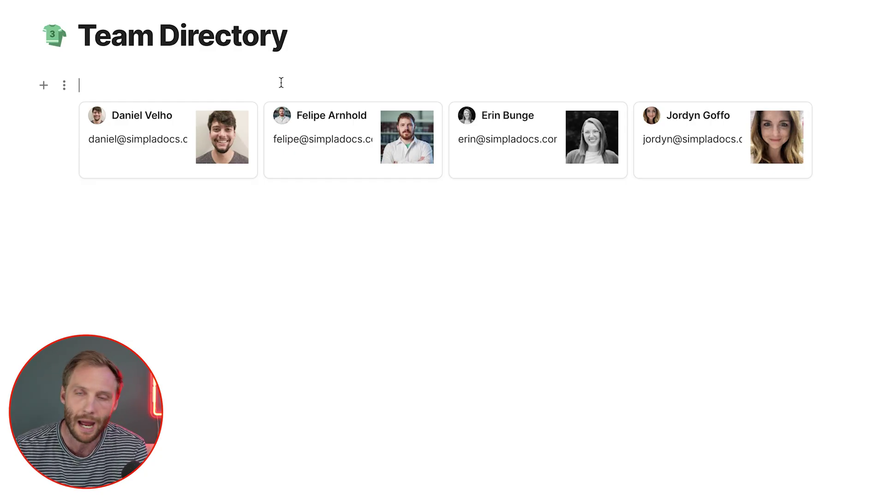
pyautogui.write('/butt')
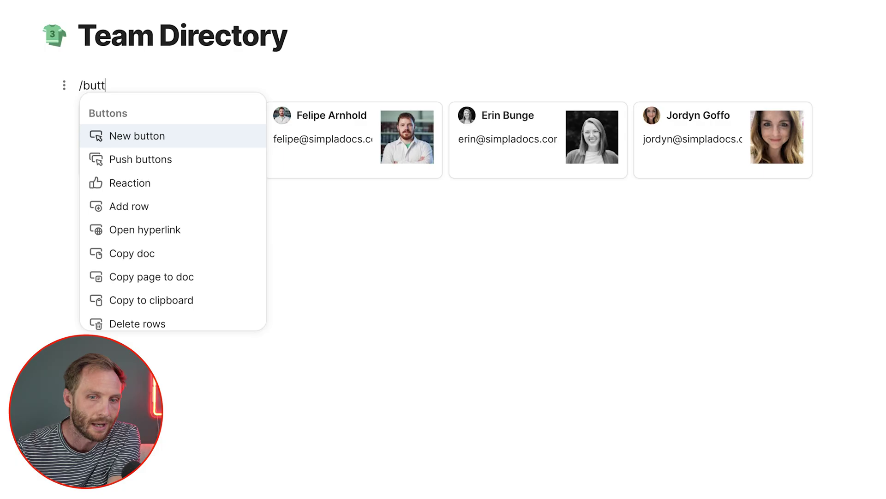
# Insert the button block and set its size to Large
pyautogui.press('Return')
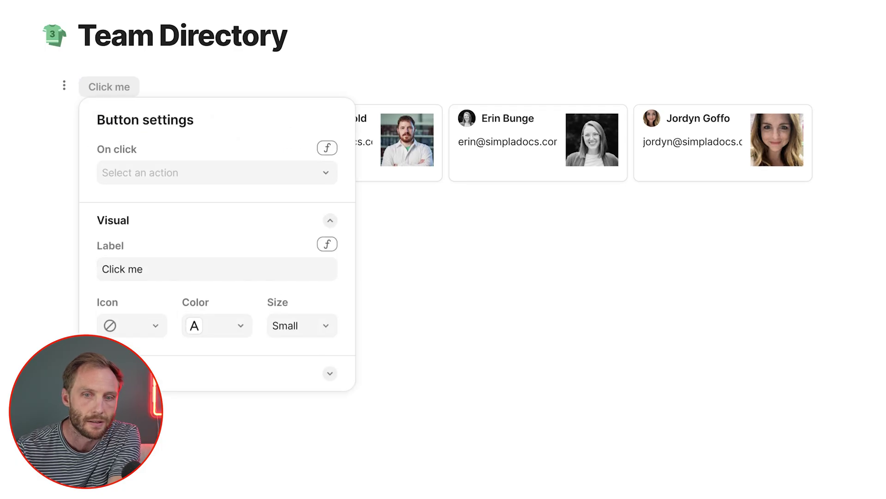
pyautogui.click(302, 325)
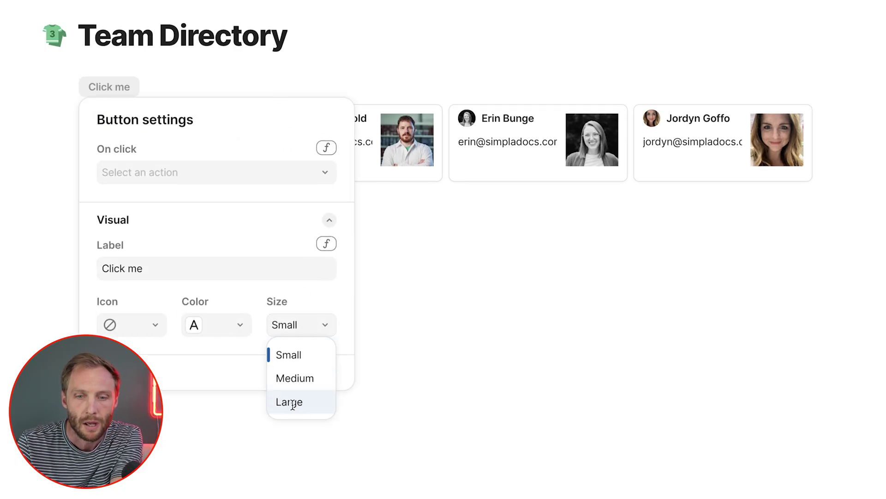
pyautogui.click(291, 402)
# Replace the Click me label with 'Static value' and close the button settings
pyautogui.click(169, 283)
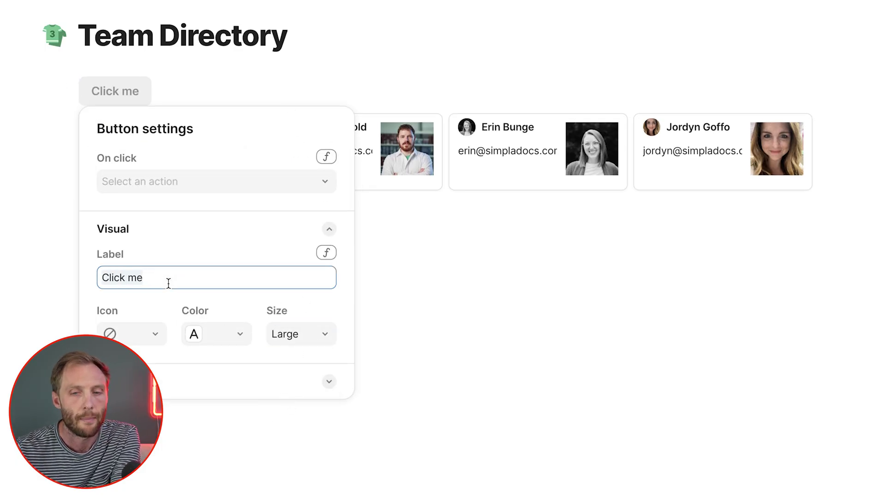
pyautogui.press('BackSpace')
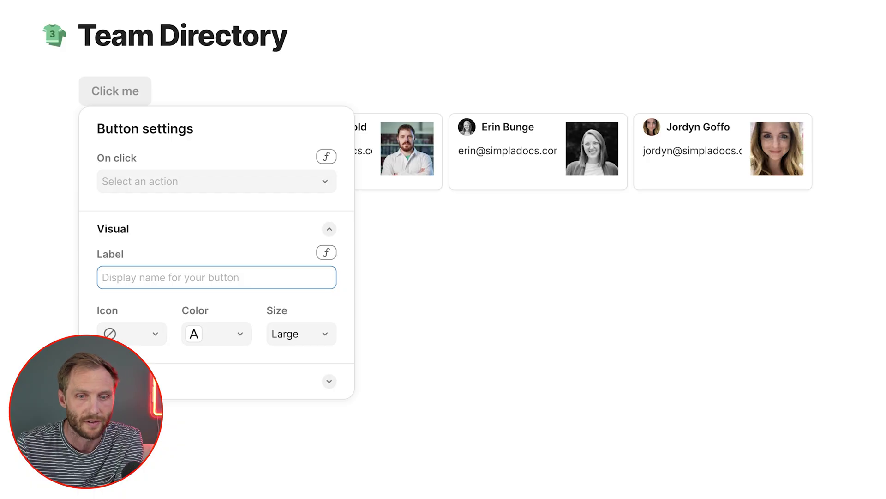
pyautogui.click(184, 259)
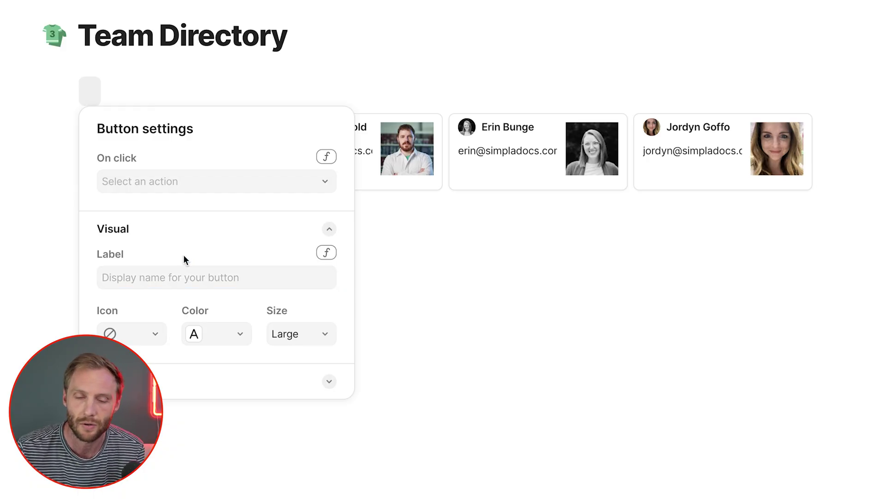
pyautogui.click(175, 276)
pyautogui.write('Static ')
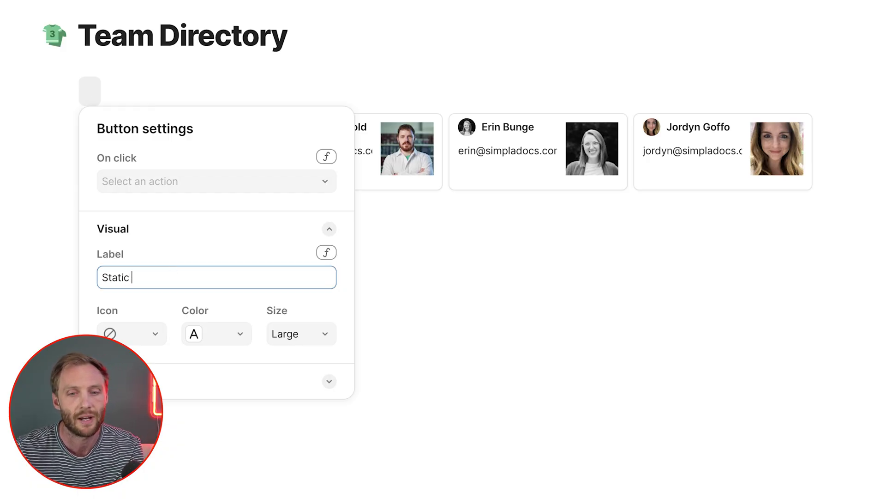
pyautogui.write('value')
pyautogui.click(265, 234)
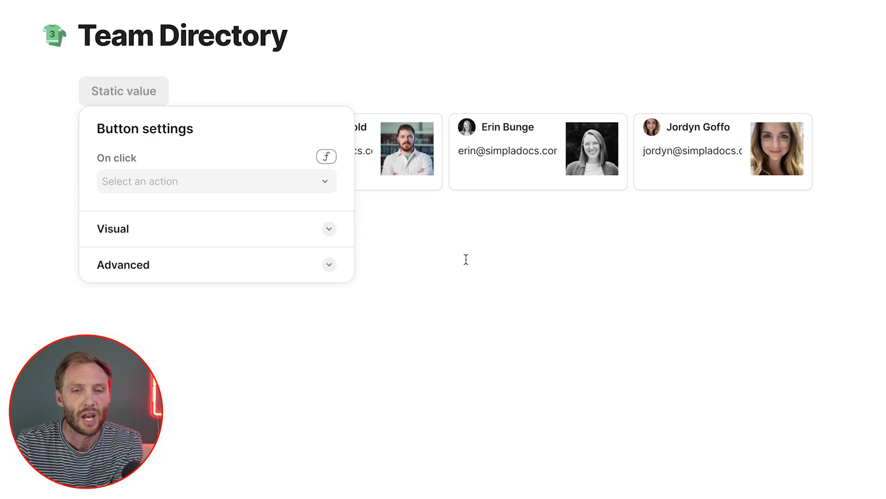
pyautogui.click(466, 259)
pyautogui.click(118, 91)
pyautogui.click(152, 280)
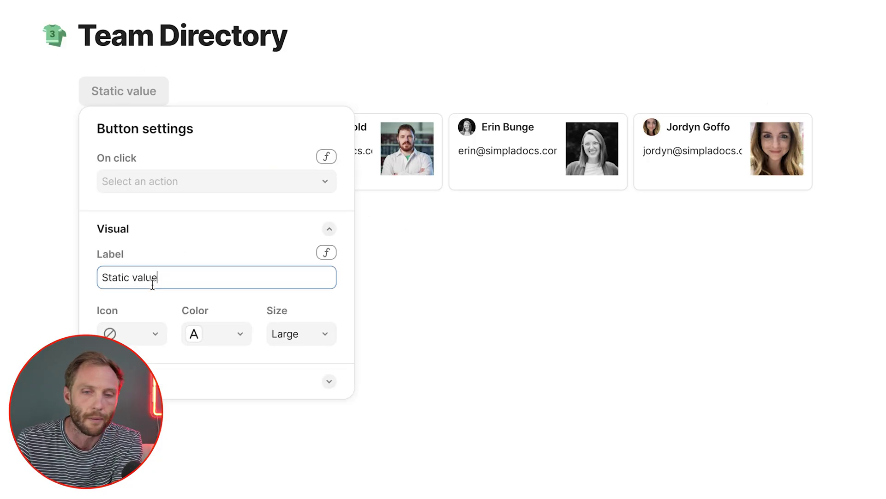
pyautogui.hotkey('ctrl', 'a')
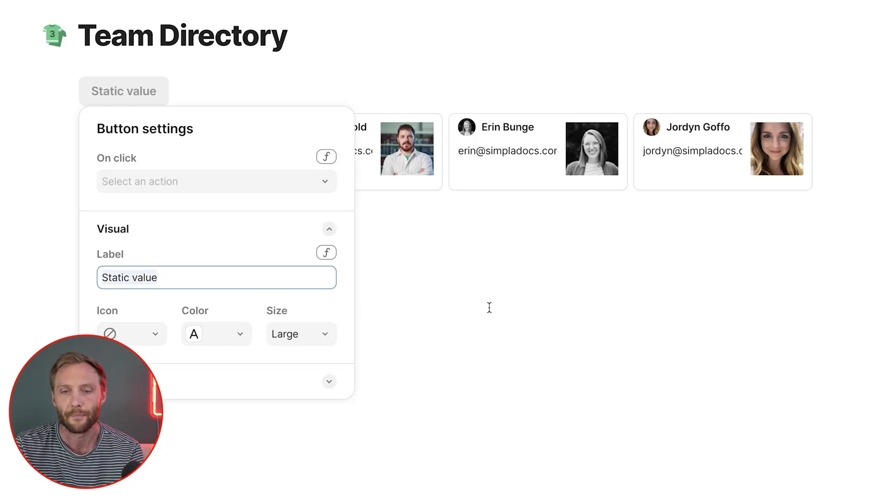
pyautogui.click(451, 259)
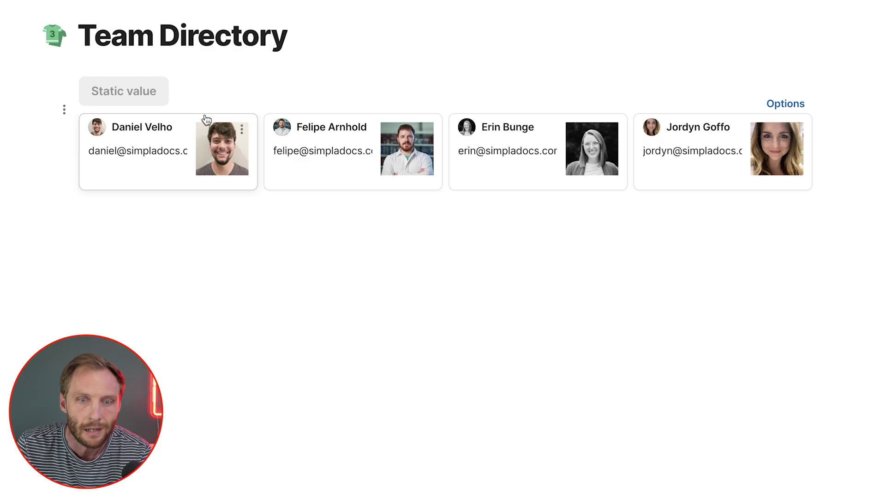
# Set the button's On click to Add row in Our Team with Person = User()
pyautogui.rightClick(149, 94)
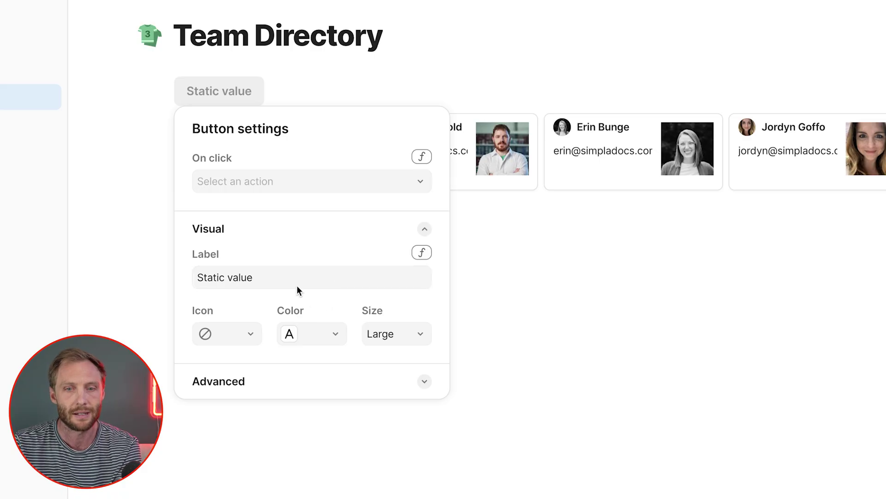
pyautogui.click(410, 181)
pyautogui.click(296, 218)
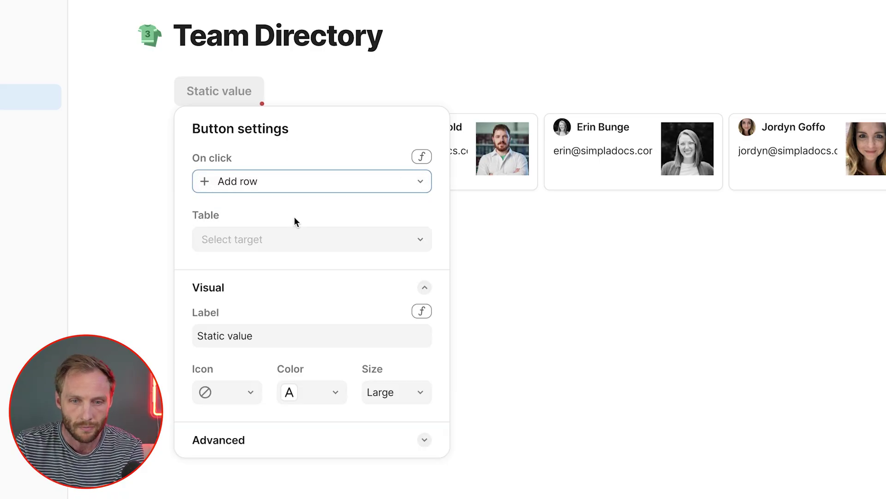
pyautogui.click(282, 239)
pyautogui.click(224, 319)
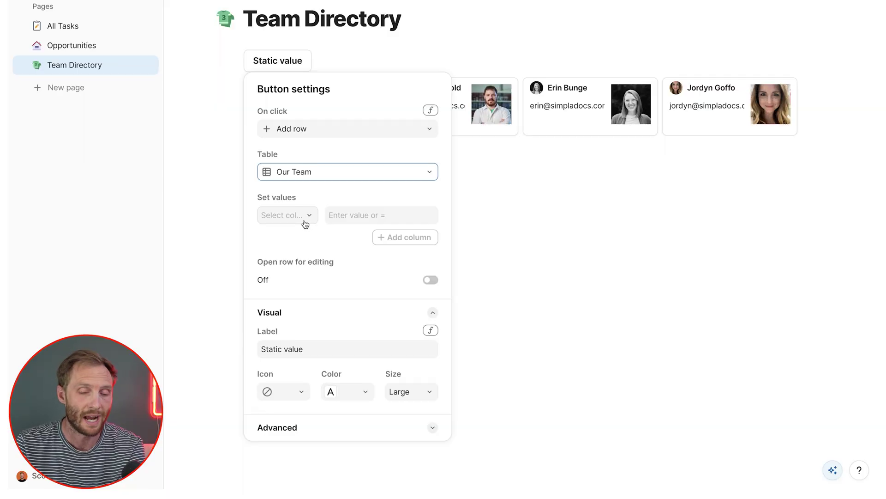
pyautogui.click(306, 217)
pyautogui.click(303, 234)
pyautogui.click(357, 218)
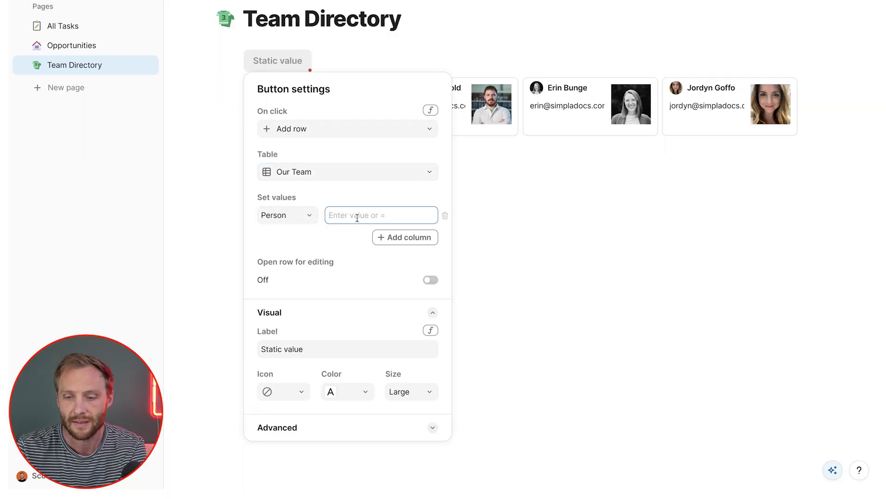
pyautogui.write('User()')
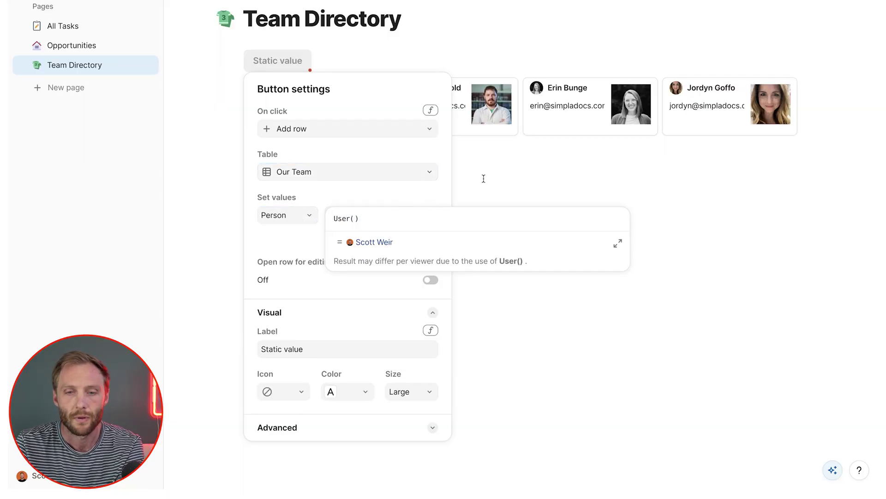
pyautogui.click(409, 196)
pyautogui.click(463, 188)
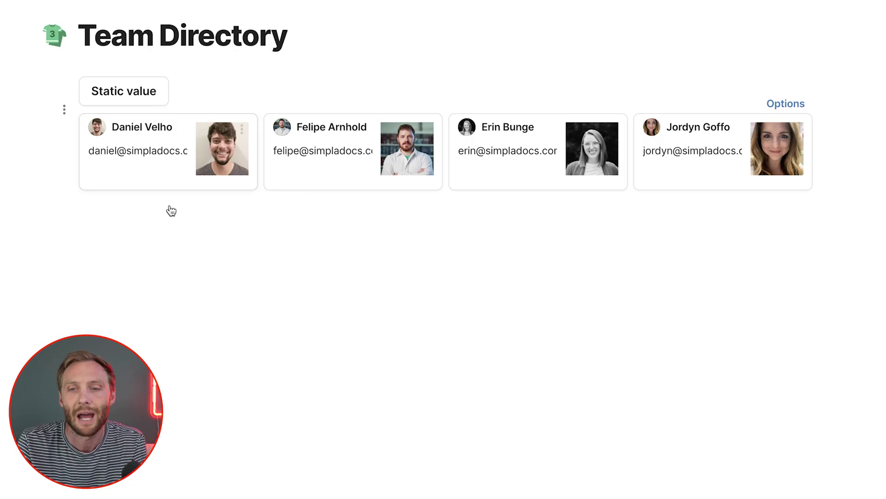
# Test the button twice, then delete the two test cards it added
pyautogui.click(138, 92)
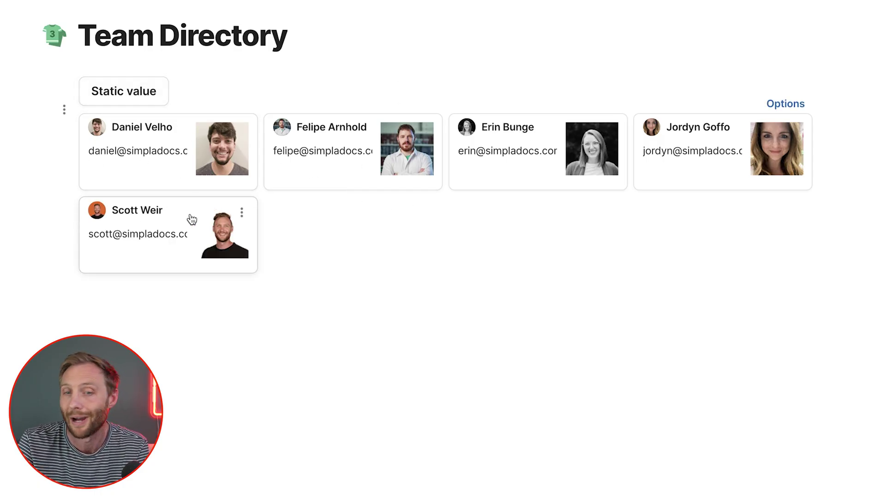
pyautogui.click(125, 92)
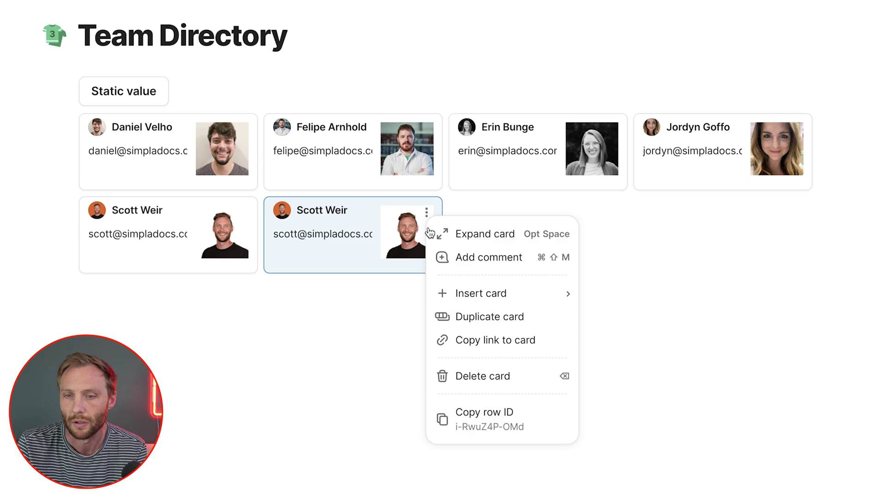
pyautogui.click(476, 376)
pyautogui.click(242, 213)
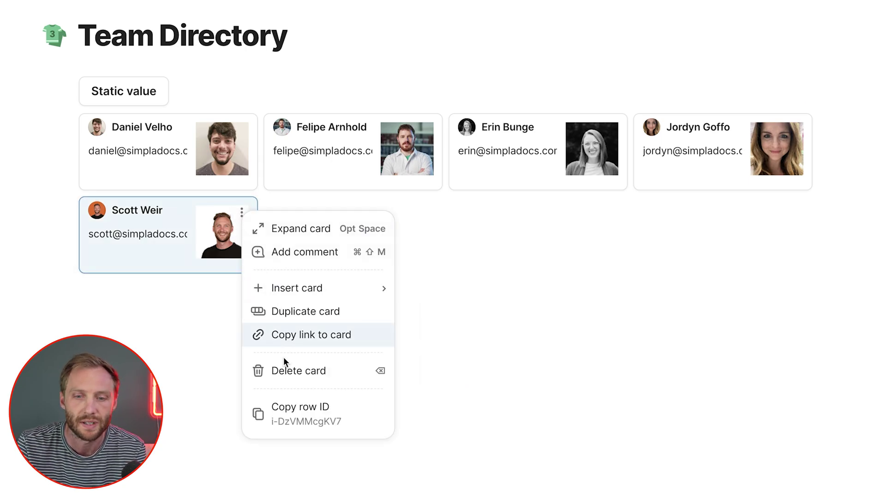
pyautogui.click(275, 370)
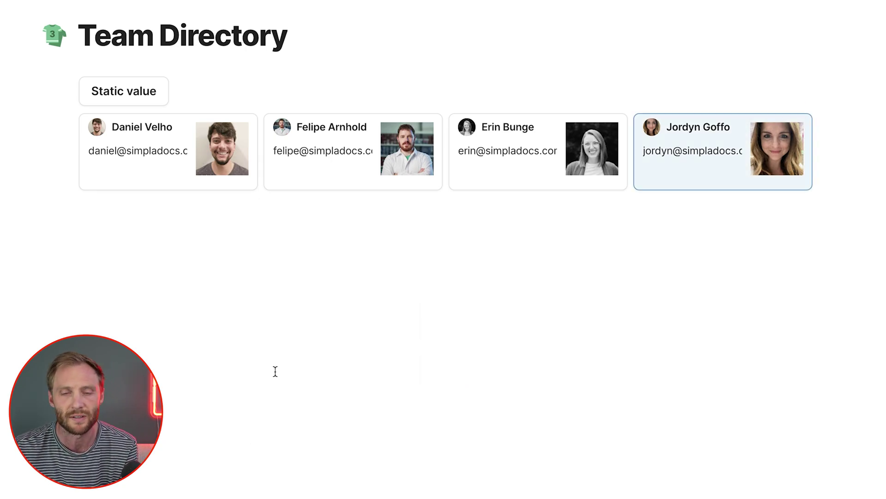
pyautogui.click(148, 94)
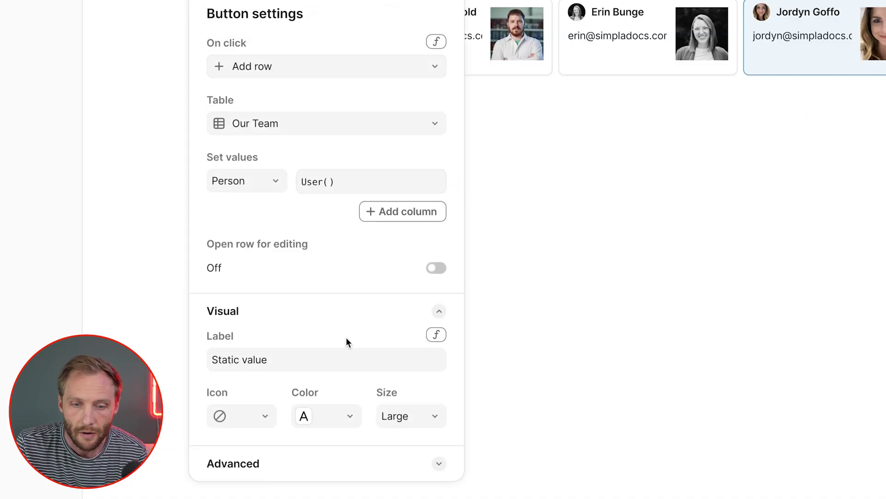
# Clear the label and start the formula If(User().In(Our Team...)
pyautogui.click(295, 355)
pyautogui.hotkey('ctrl', 'a')
pyautogui.press('BackSpace')
pyautogui.press('=')
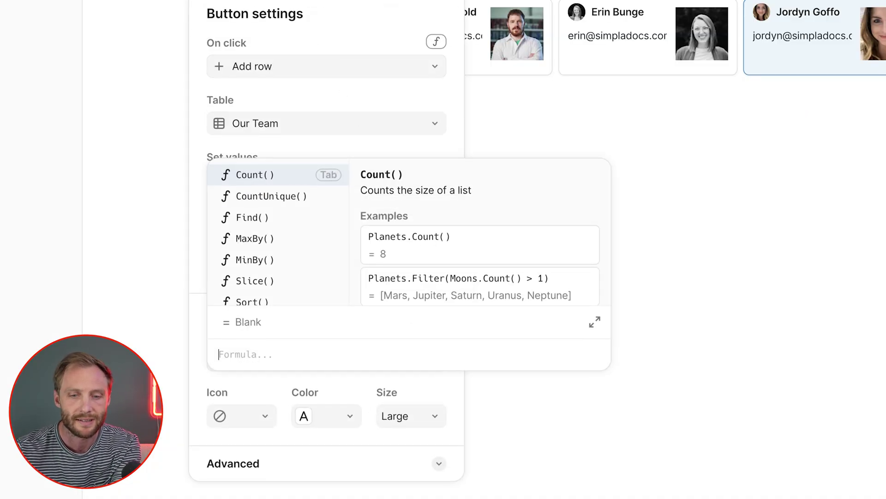
pyautogui.write('if')
pyautogui.press('Tab')
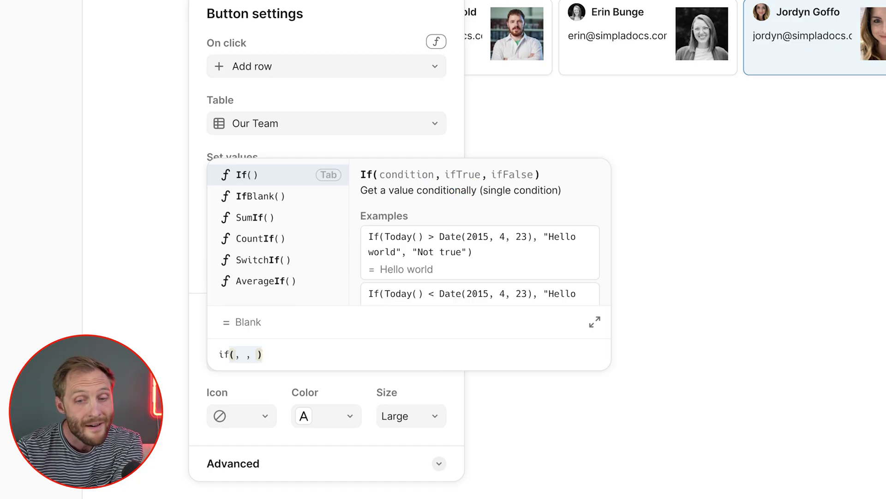
pyautogui.write('user(')
pyautogui.press('Tab')
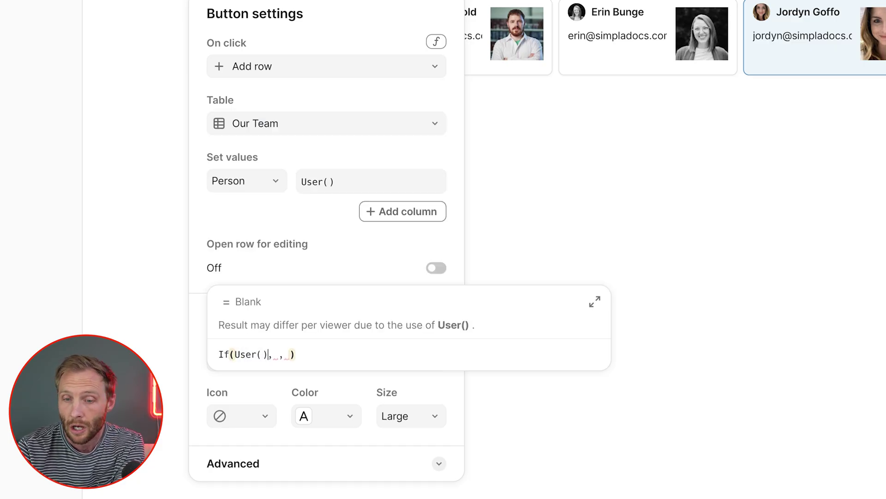
pyautogui.write('.in(')
pyautogui.press('Tab')
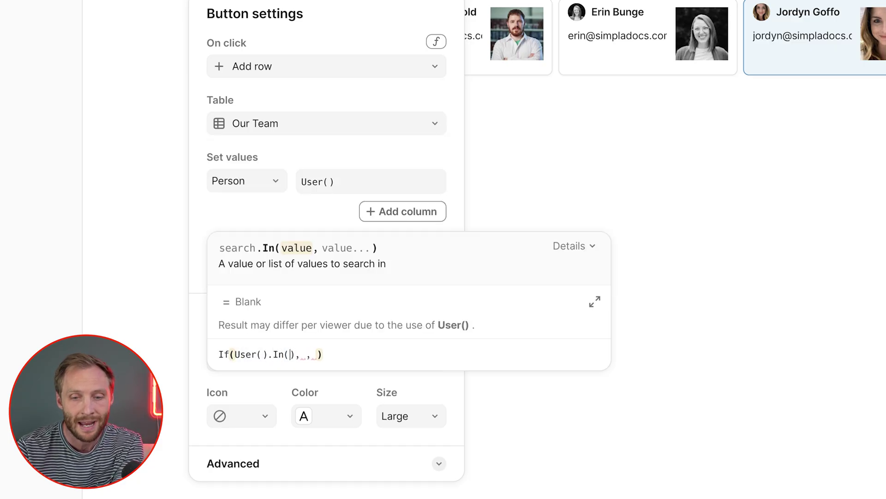
pyautogui.write('our Team')
pyautogui.press('Tab')
pyautogui.press('Tab')
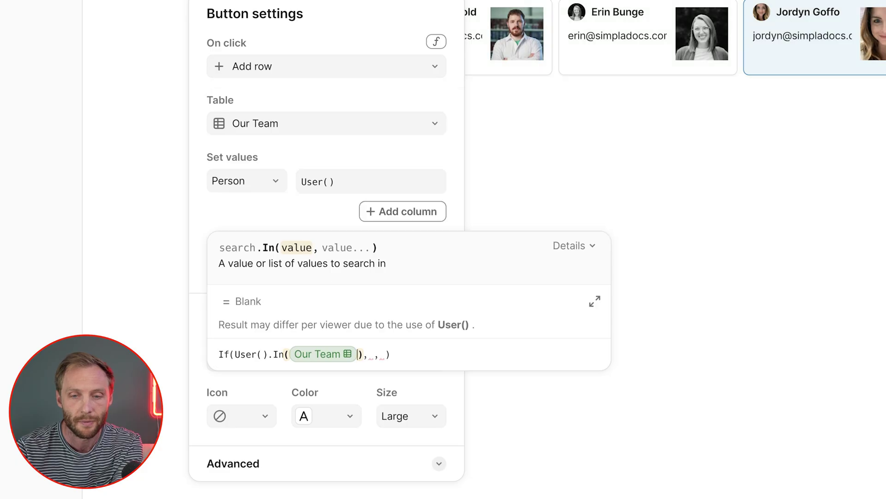
# Complete the label formula on Person with results "You already there fool!" and "Add me!"
pyautogui.press('Right')
pyautogui.press('Right')
pyautogui.write('"You alre')
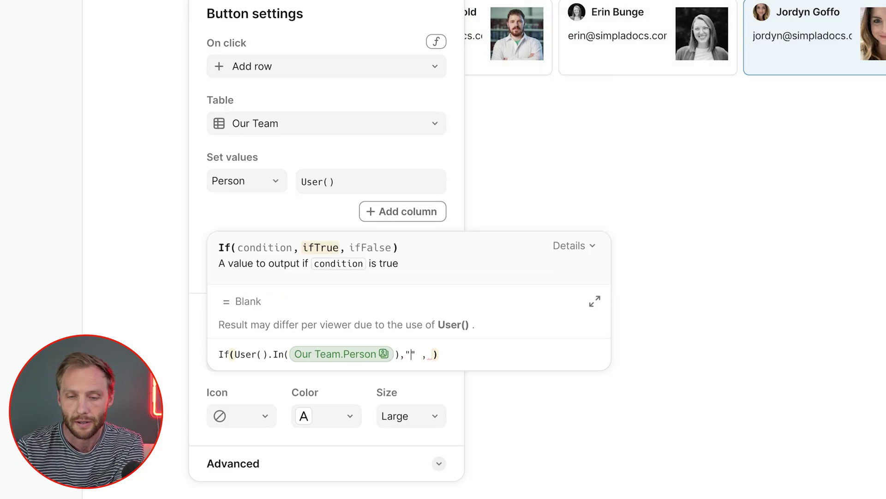
pyautogui.write('ady there fool!"')
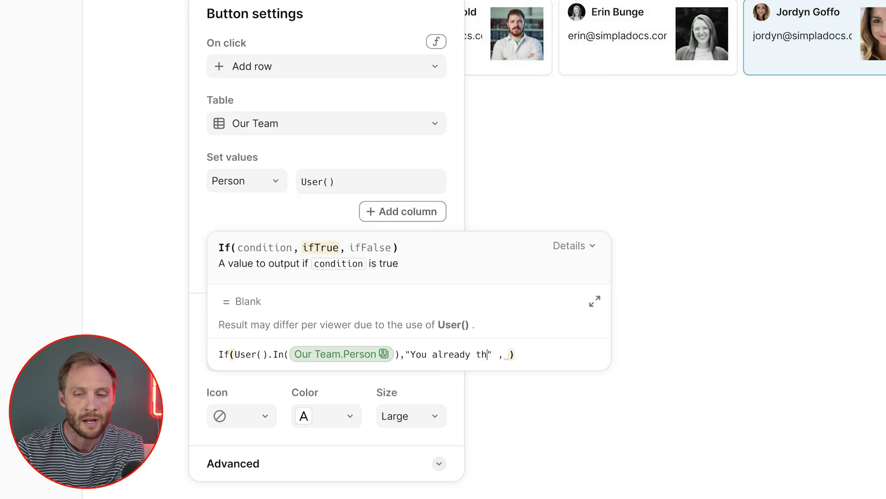
pyautogui.press('Tab')
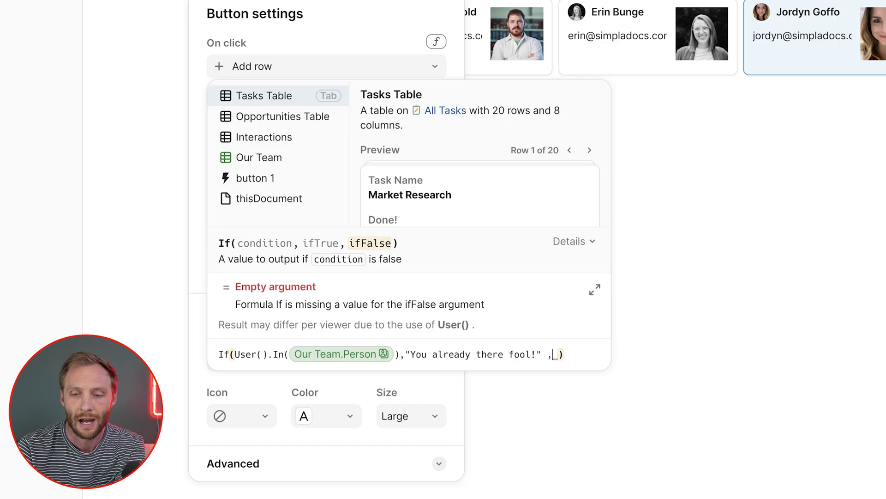
pyautogui.write('"Add me')
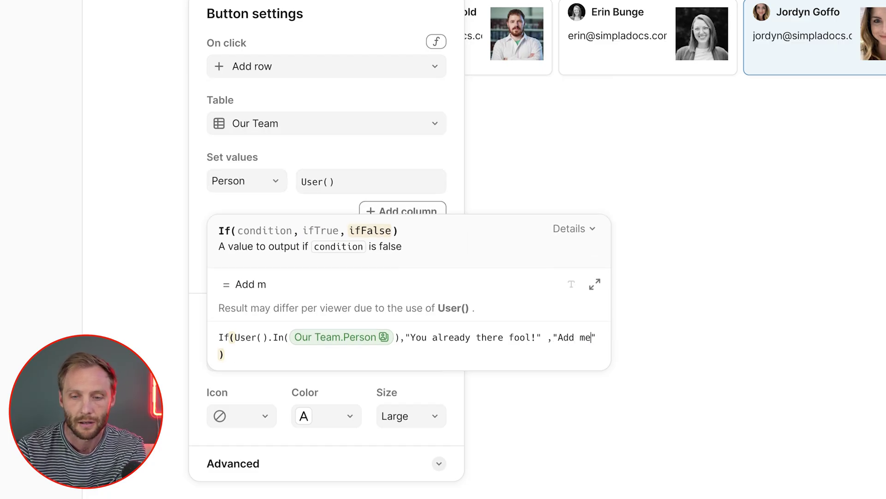
pyautogui.write('!')
pyautogui.press('Return')
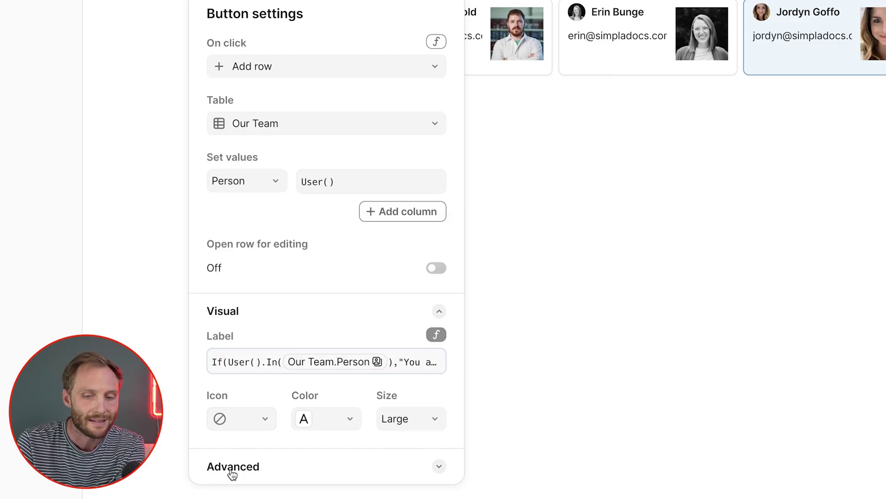
pyautogui.click(233, 468)
# Set the button's Disable If formula to User().In(Our Team.Person)
pyautogui.scroll(-5, 323, 369)
pyautogui.click(277, 316)
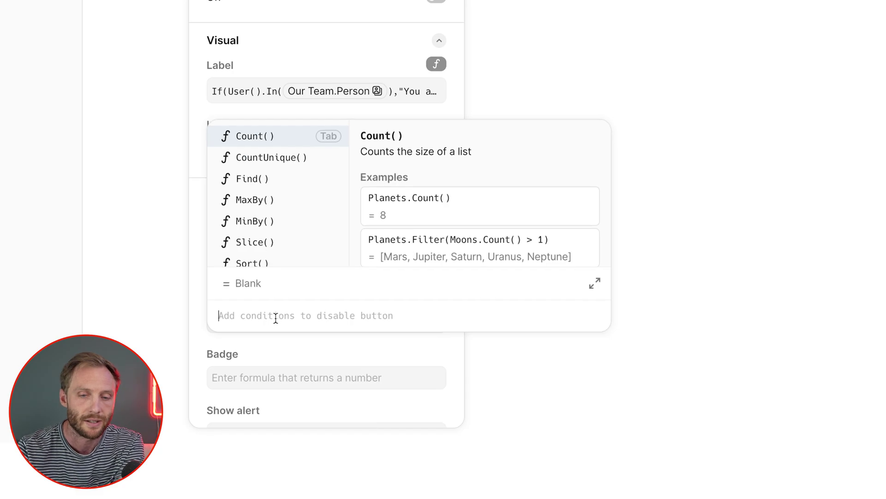
pyautogui.write('user')
pyautogui.press('Tab')
pyautogui.write('.in')
pyautogui.press('Tab')
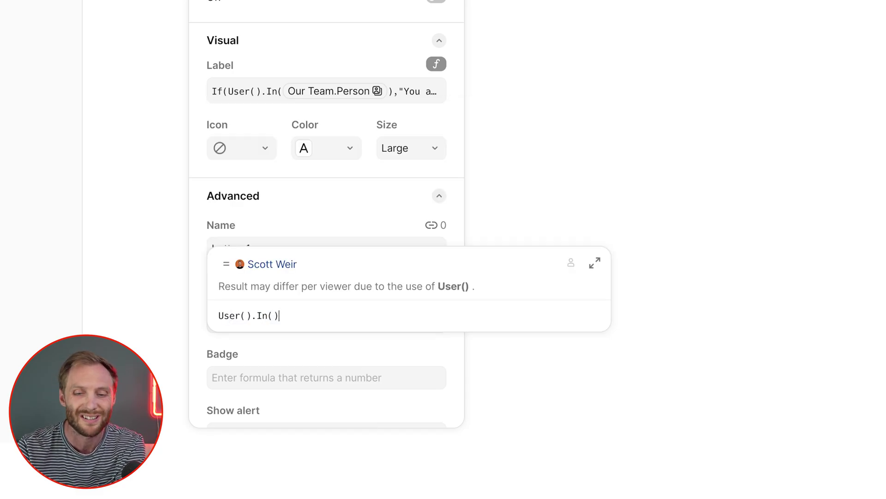
pyautogui.write('out ')
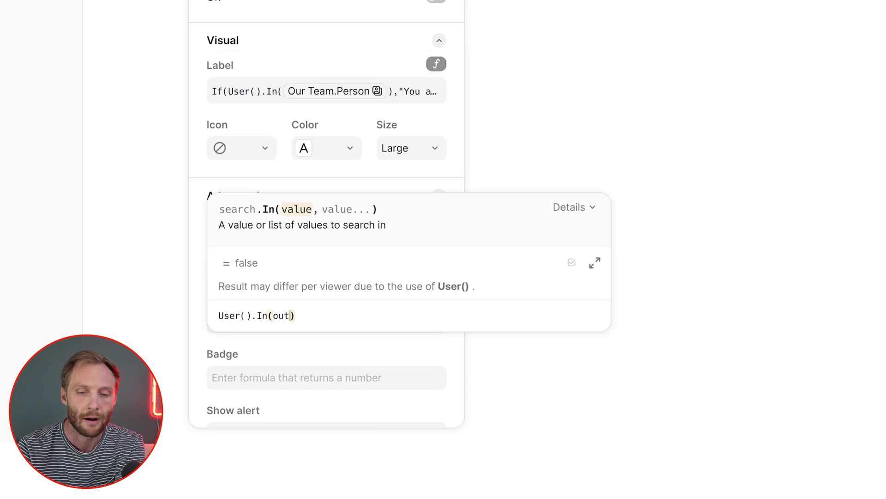
pyautogui.write(' team')
pyautogui.press('Tab')
pyautogui.press('Tab')
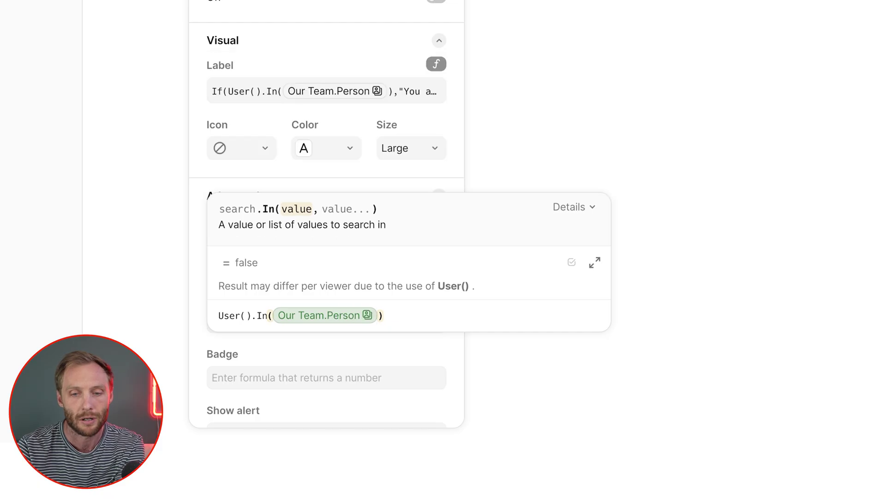
pyautogui.press('Escape')
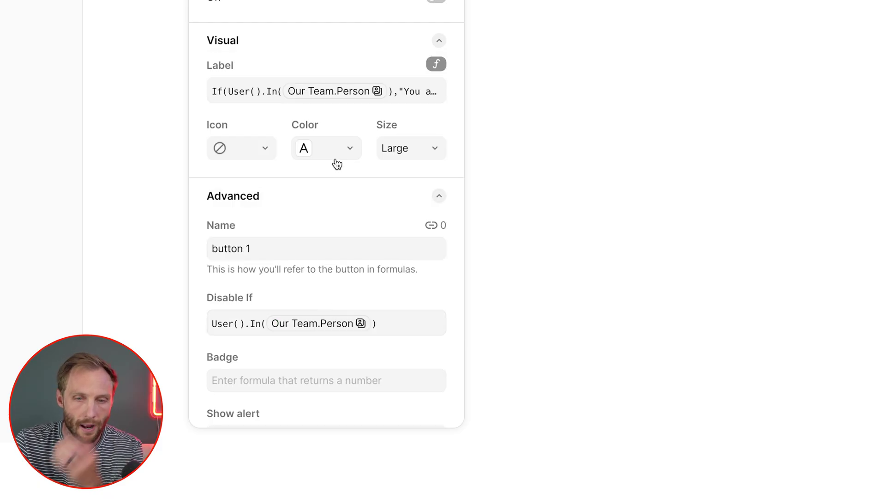
pyautogui.scroll(7, 332, 49)
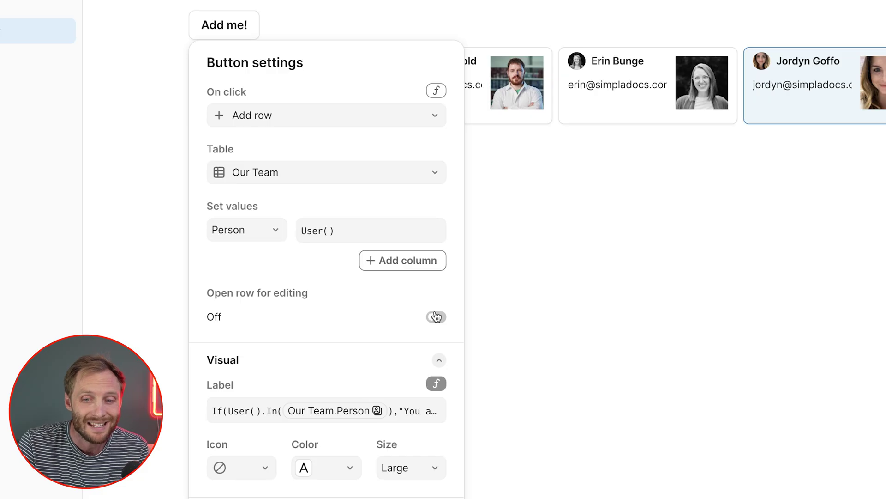
# Test the Add me! button, then delete the resulting test card
pyautogui.click(564, 291)
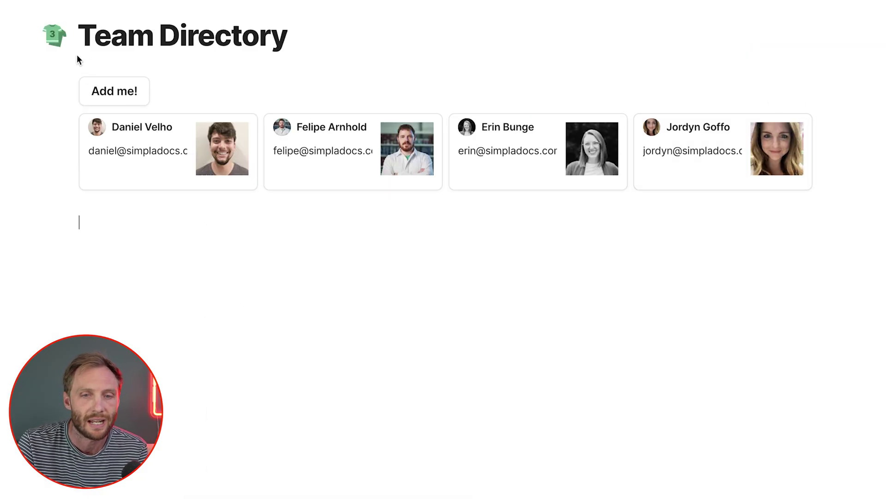
pyautogui.click(233, 29)
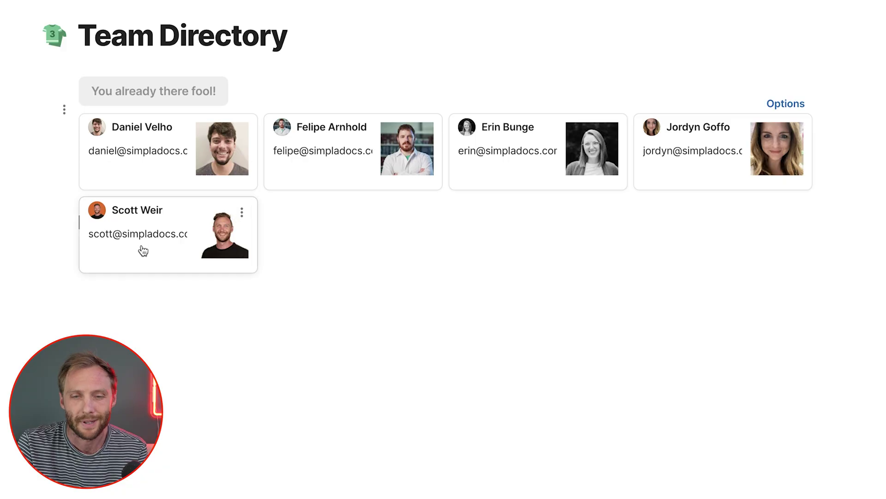
pyautogui.click(241, 212)
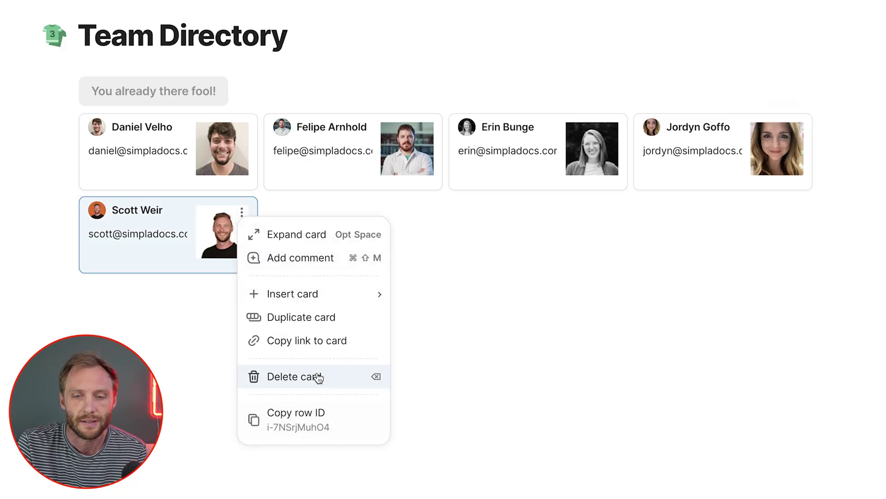
pyautogui.click(289, 377)
# Turn on 'Open row for editing' for the button and use it to add yourself
pyautogui.click(116, 92)
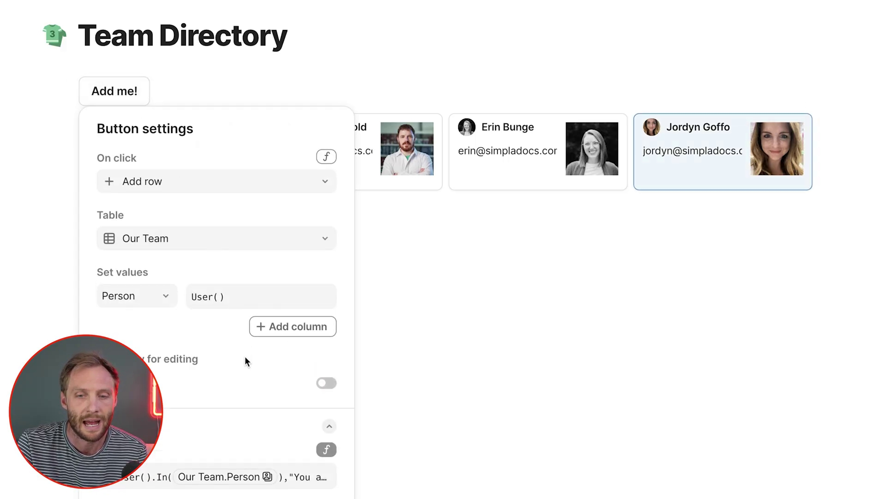
pyautogui.click(326, 384)
pyautogui.click(321, 251)
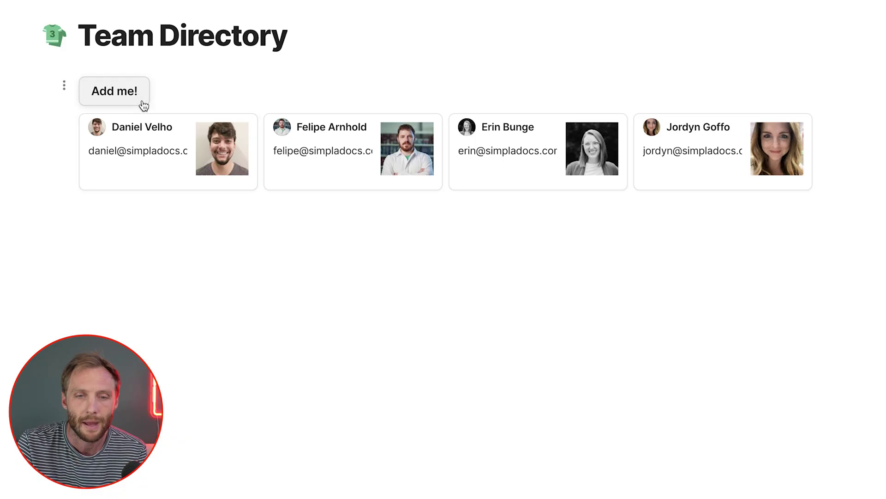
pyautogui.click(141, 103)
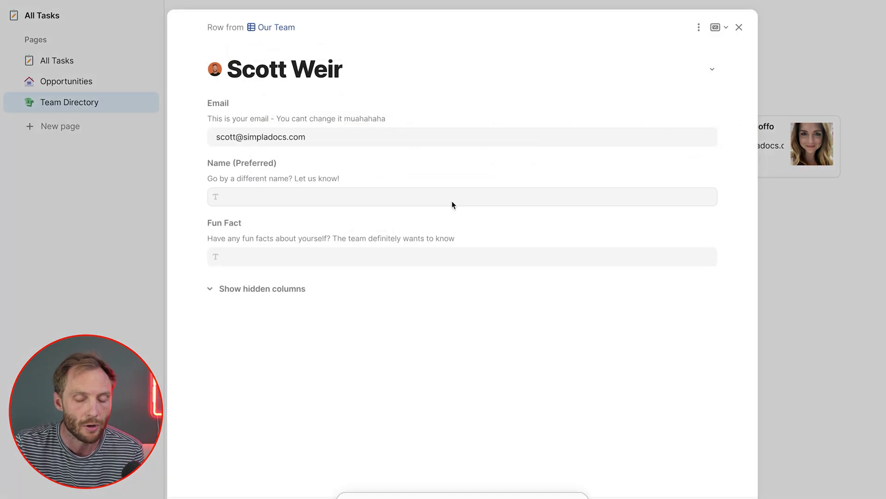
# Enter your preferred name and the fun fact 'I love Coda!', then close the row
pyautogui.click(413, 199)
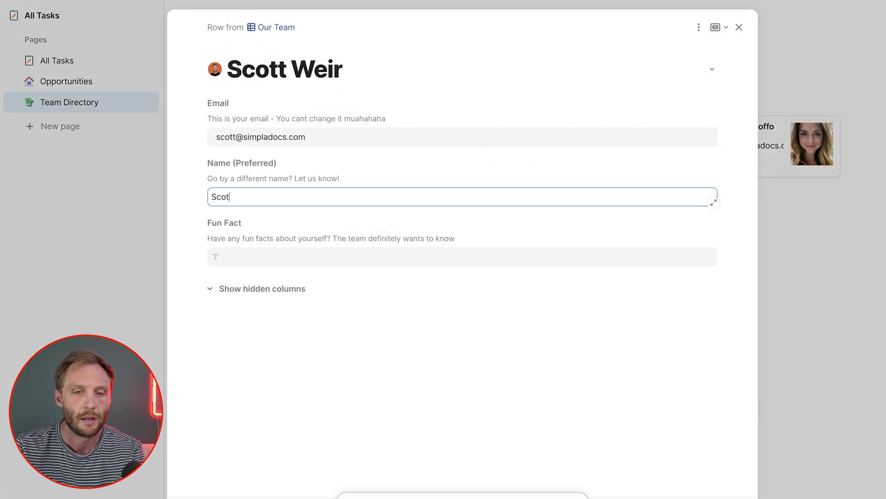
pyautogui.write('Scott')
pyautogui.click(341, 260)
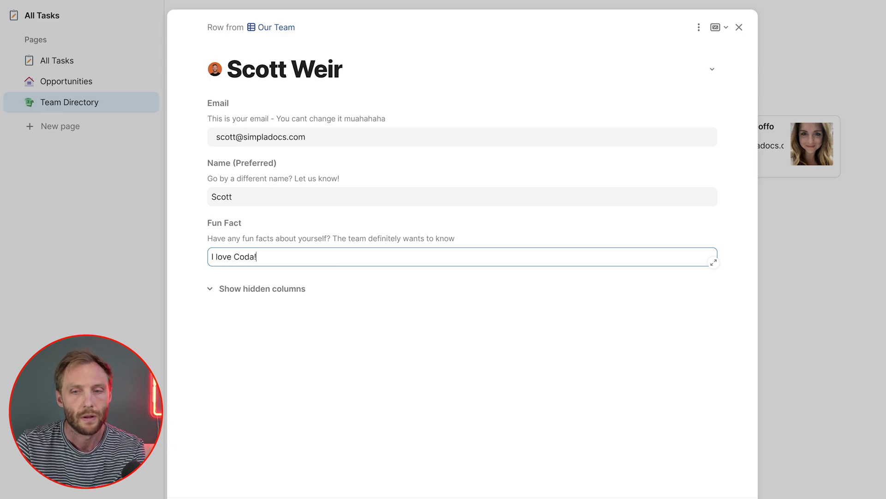
pyautogui.click(740, 27)
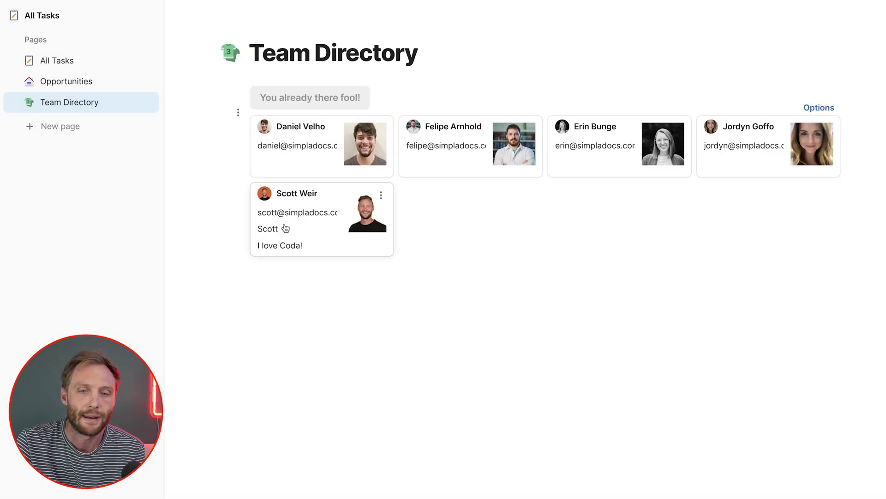
pyautogui.moveTo(384, 97); pyautogui.dragTo(226, 96)
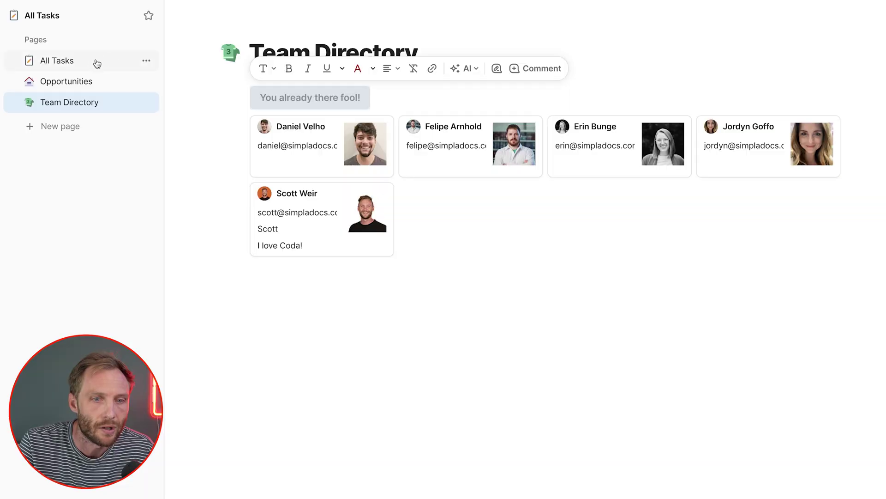
# Open the All Tasks page and select Budget Planning's Done! cell
pyautogui.click(97, 63)
pyautogui.scroll(-1, 460, 144)
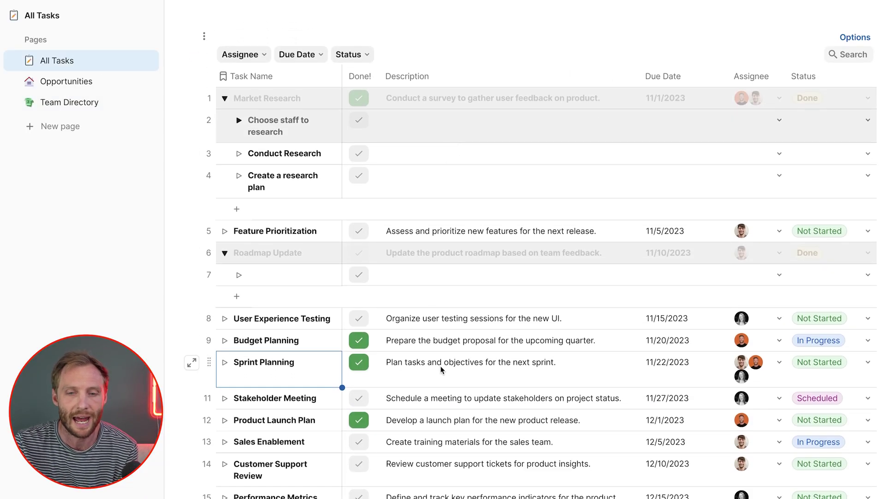
pyautogui.doubleClick(439, 340)
pyautogui.press('Escape')
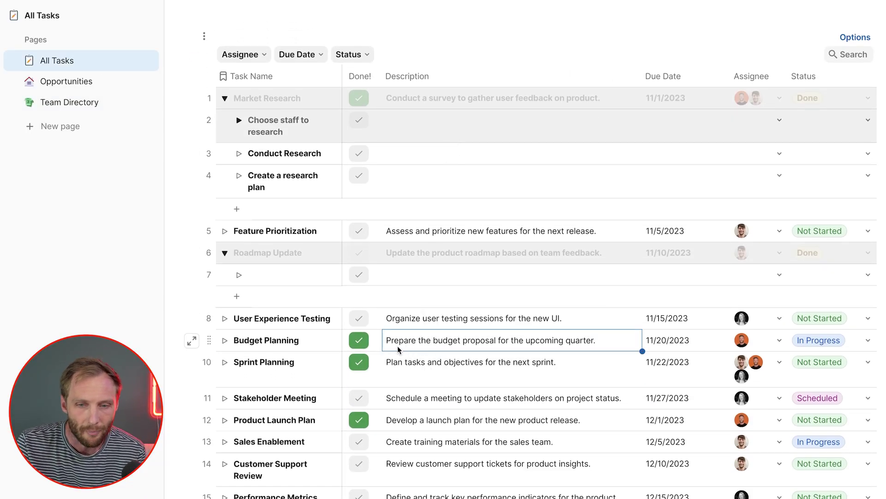
pyautogui.click(376, 347)
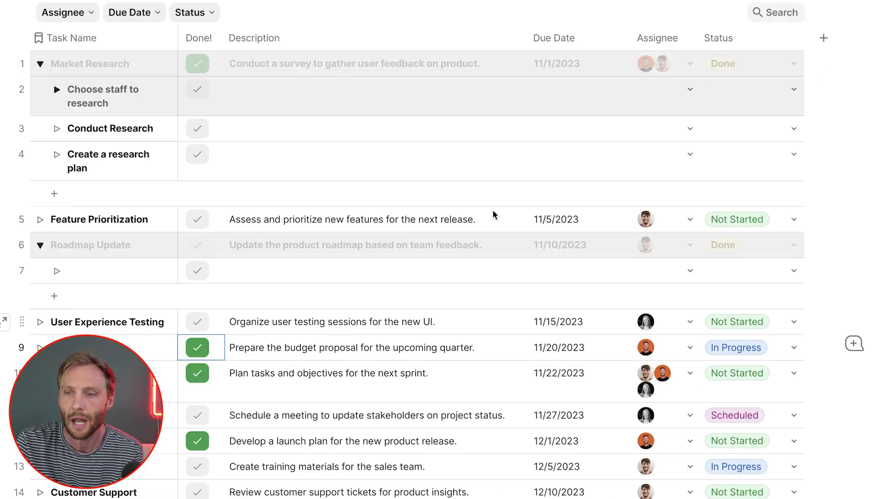
# Insert a column after Status and name it 'Send Slack Message'
pyautogui.click(741, 35)
pyautogui.press('Right')
pyautogui.click(769, 88)
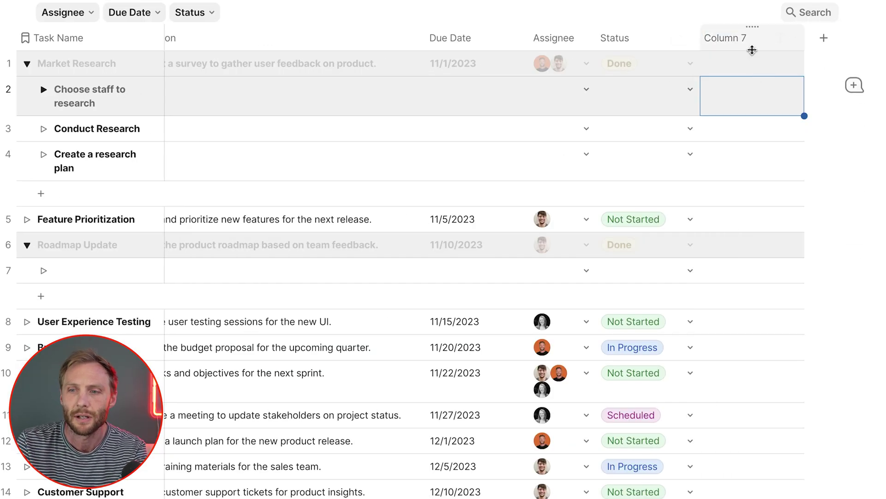
pyautogui.click(747, 41)
pyautogui.doubleClick(747, 41)
pyautogui.write('Send Slack')
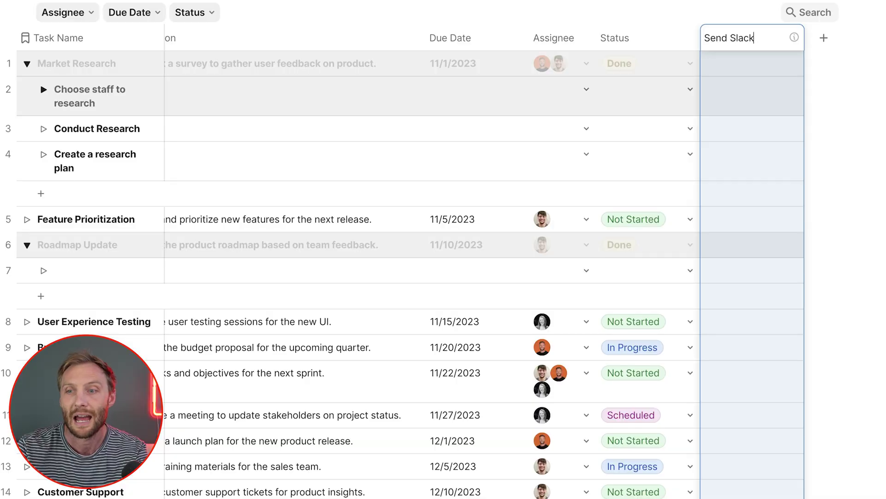
pyautogui.write(' Message')
pyautogui.click(769, 68)
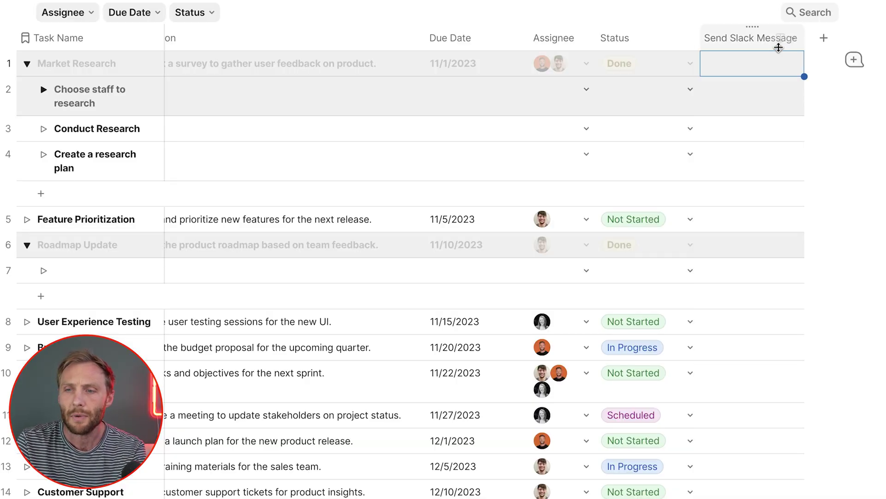
# Change the Send Slack Message column type to a new Button
pyautogui.click(784, 39)
pyautogui.click(739, 89)
pyautogui.write('but')
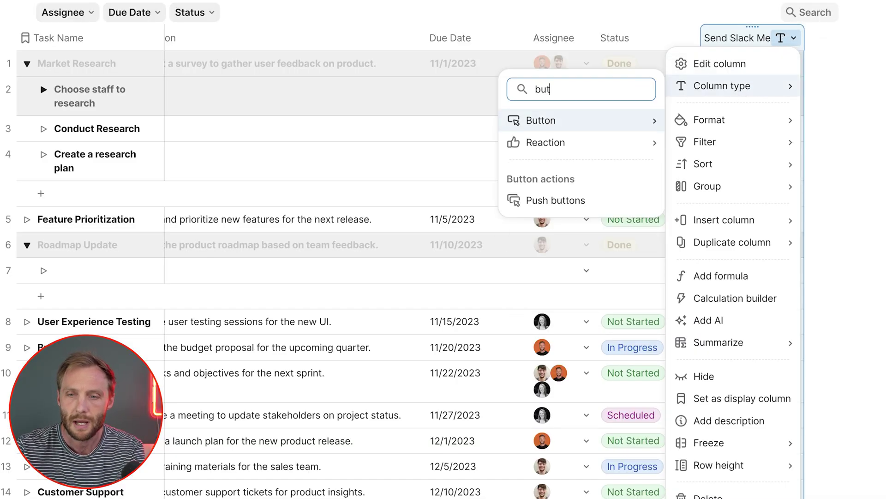
pyautogui.moveTo(645, 122)
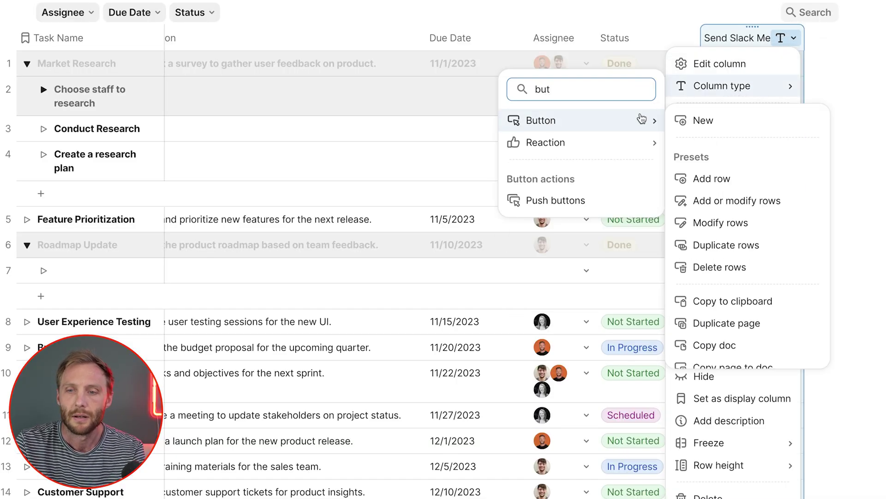
pyautogui.click(695, 131)
# Set the button's On click action to 'Send message or notify user' with Slack as the sender
pyautogui.click(715, 77)
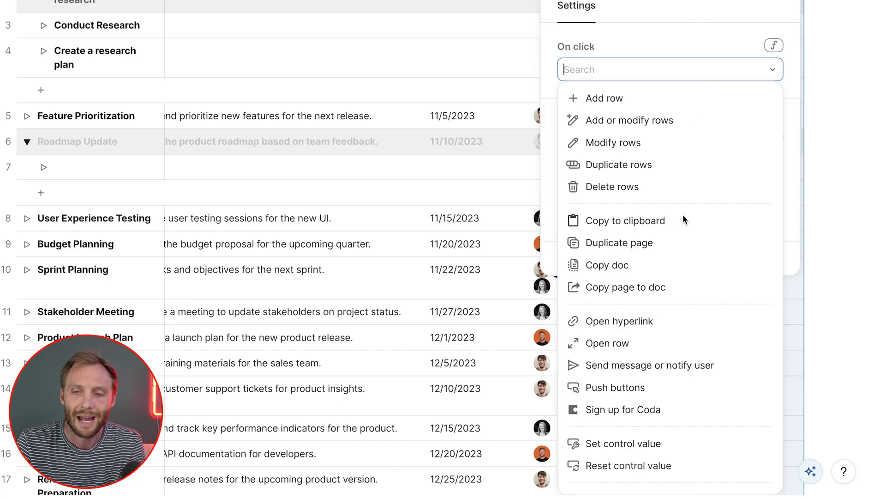
pyautogui.scroll(-3, 683, 214)
pyautogui.moveTo(640, 475)
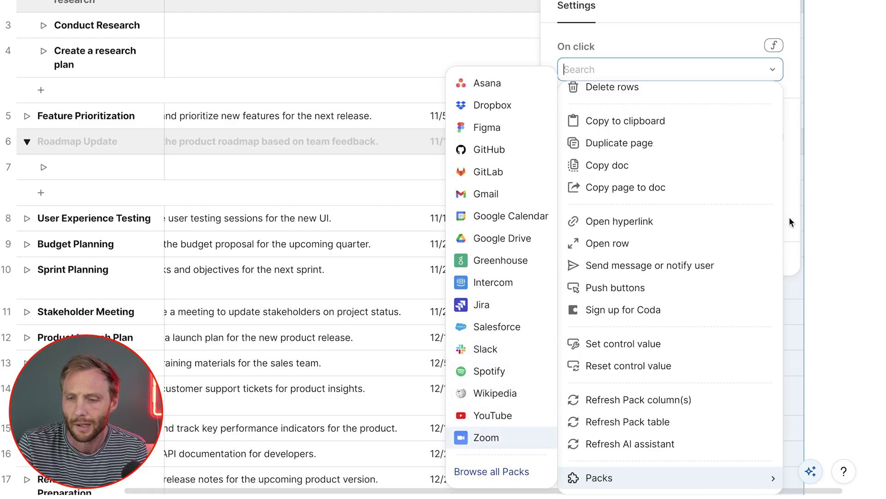
pyautogui.click(694, 269)
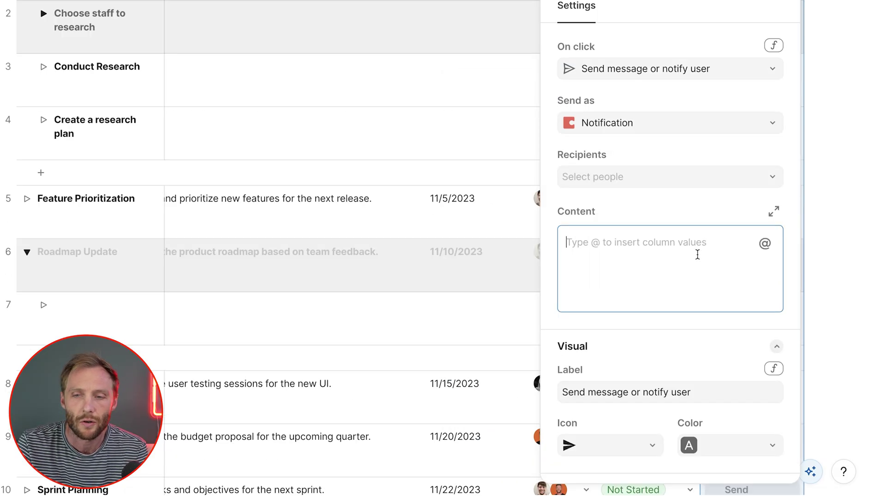
pyautogui.click(616, 123)
pyautogui.click(595, 198)
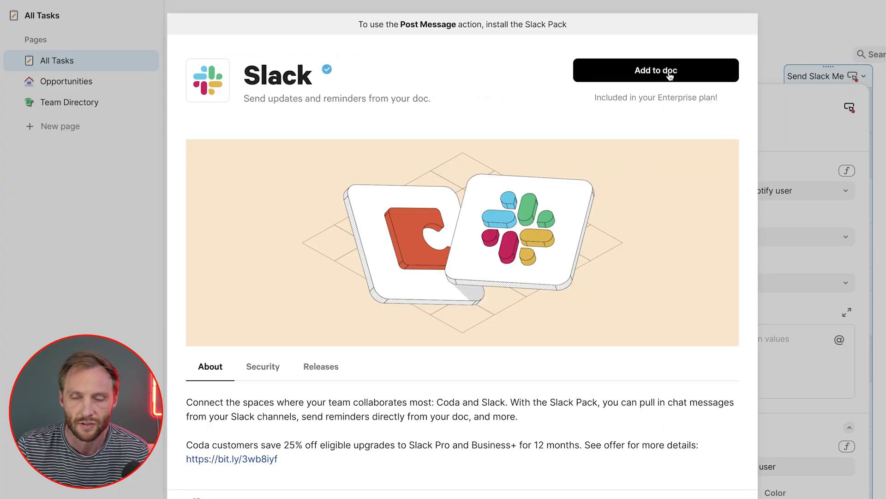
pyautogui.click(673, 74)
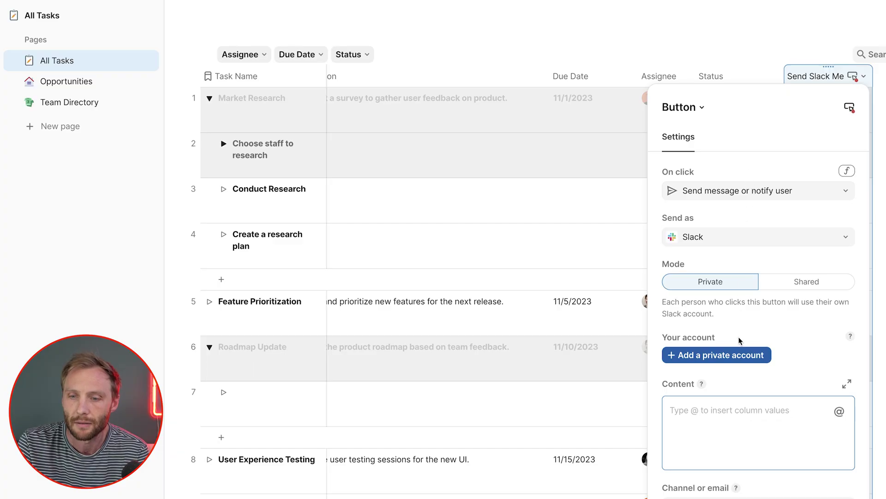
pyautogui.scroll(-2, 802, 310)
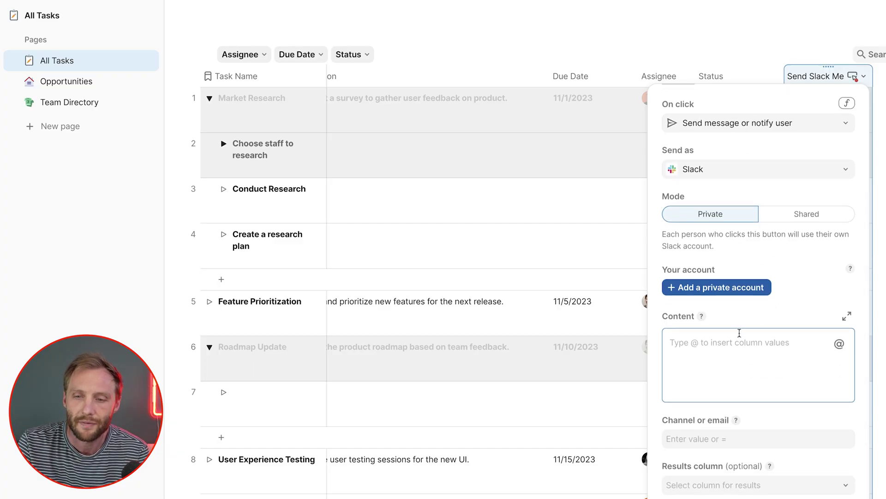
pyautogui.scroll(2, 729, 347)
pyautogui.click(728, 347)
pyautogui.scroll(-2, 729, 347)
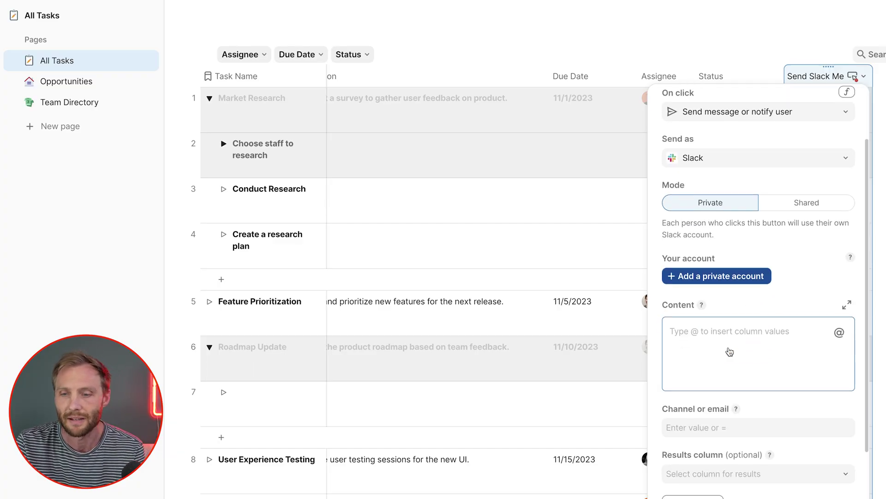
pyautogui.write('Hey every')
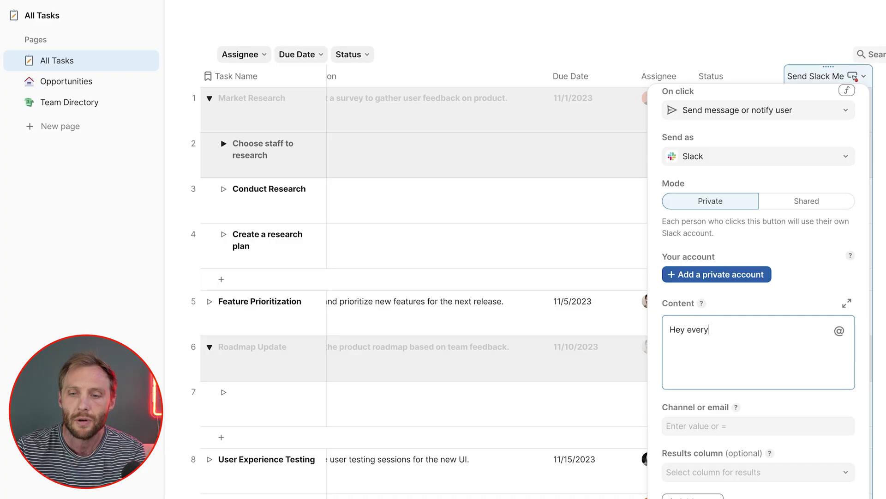
pyautogui.write('one! The task ')
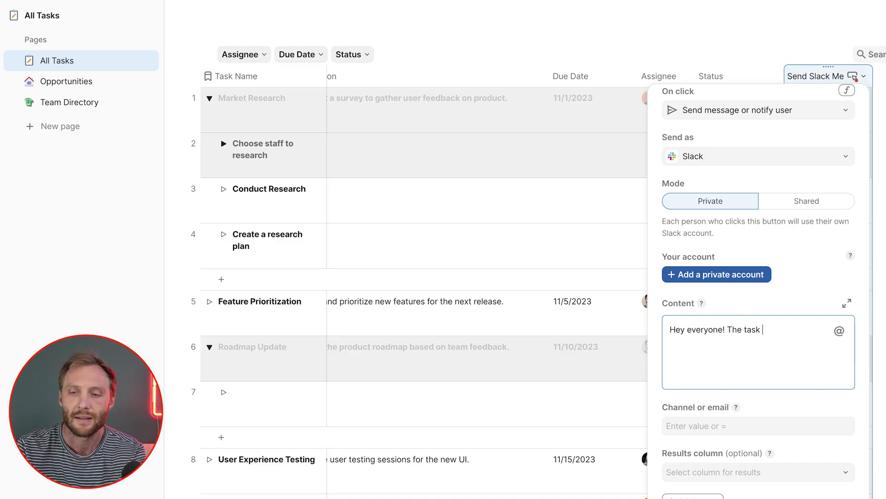
pyautogui.write('@')
pyautogui.press('Return')
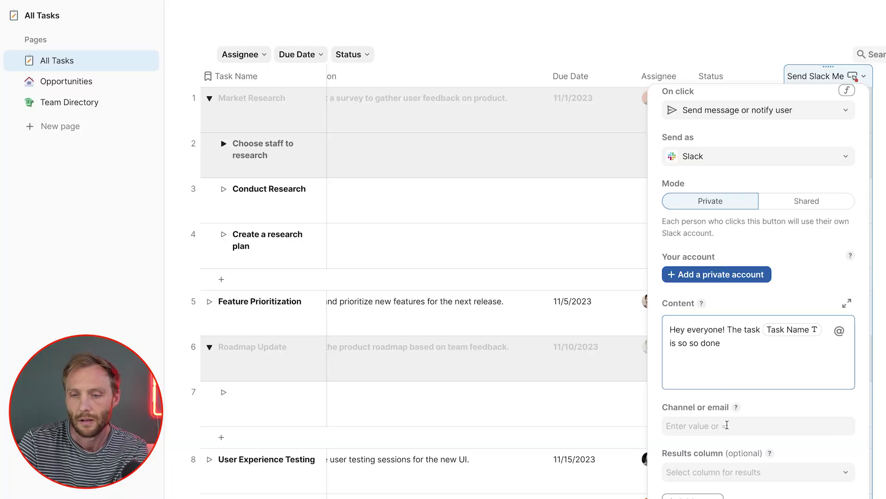
# Post to the #general-biz channel from a private Slack account sending as the bot
pyautogui.scroll(-2, 727, 424)
pyautogui.click(724, 356)
pyautogui.write('#general-biz')
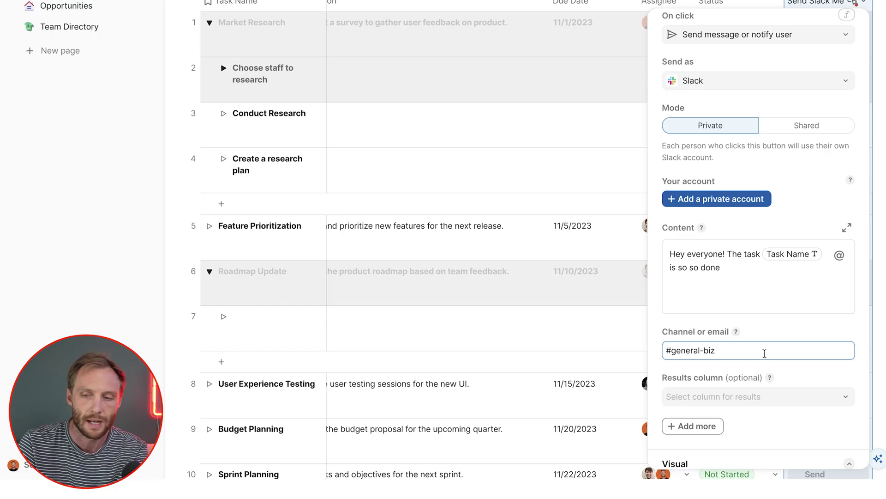
pyautogui.click(770, 338)
pyautogui.scroll(-1, 770, 338)
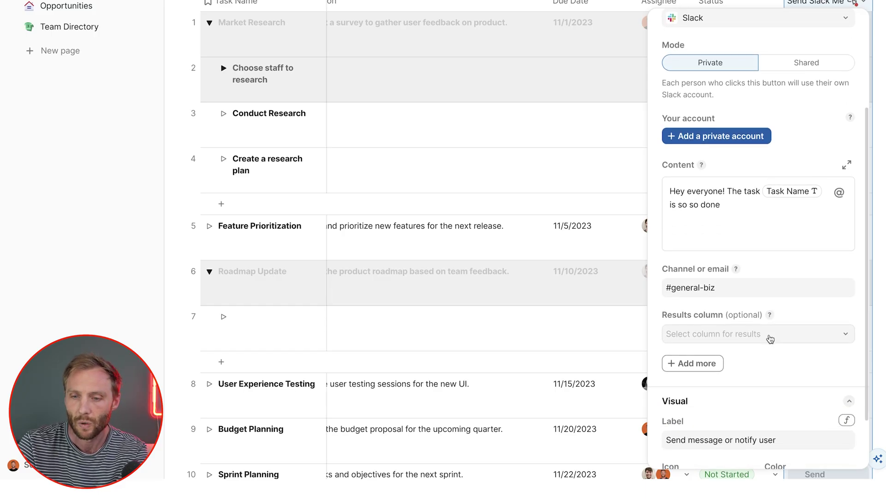
pyautogui.scroll(2, 770, 338)
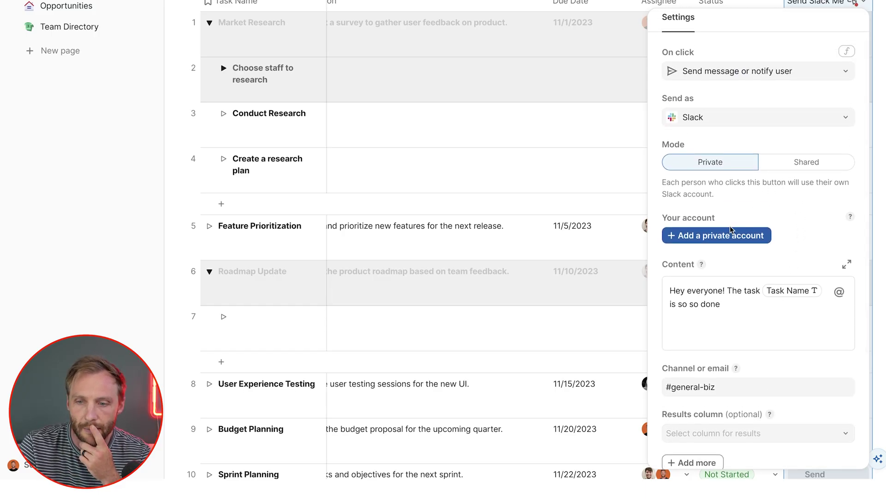
pyautogui.click(717, 236)
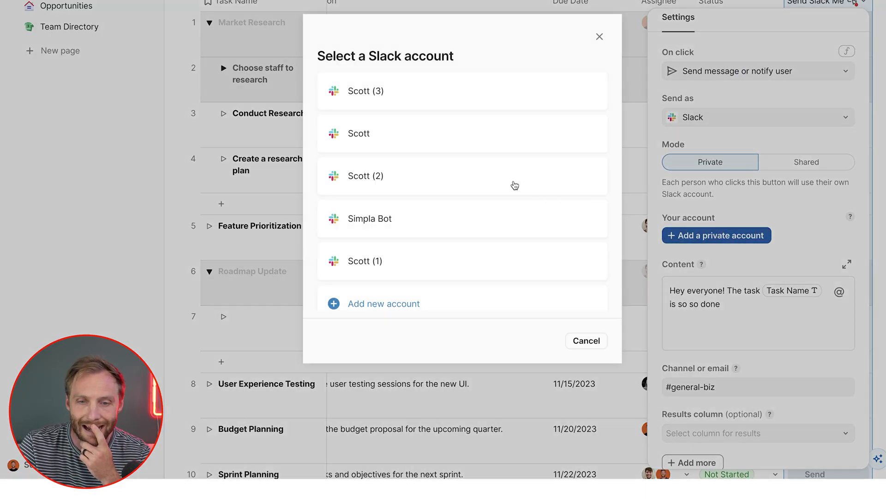
pyautogui.click(423, 222)
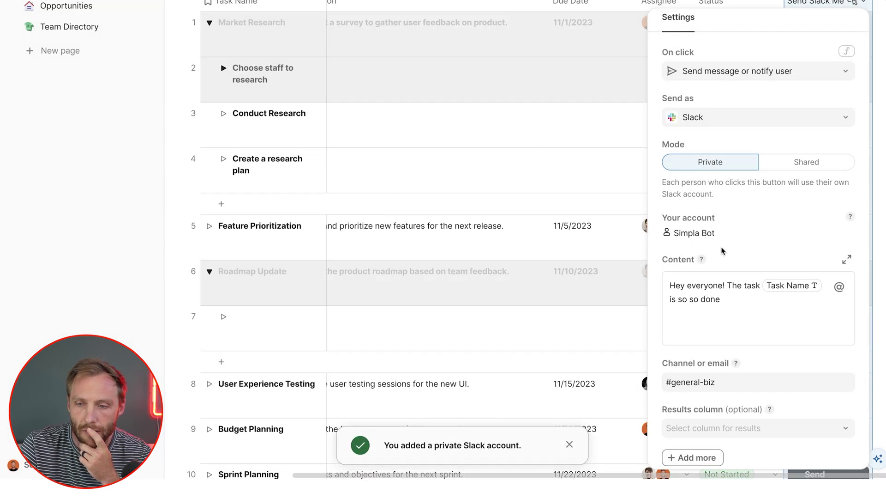
pyautogui.scroll(-3, 772, 247)
pyautogui.scroll(3, 772, 248)
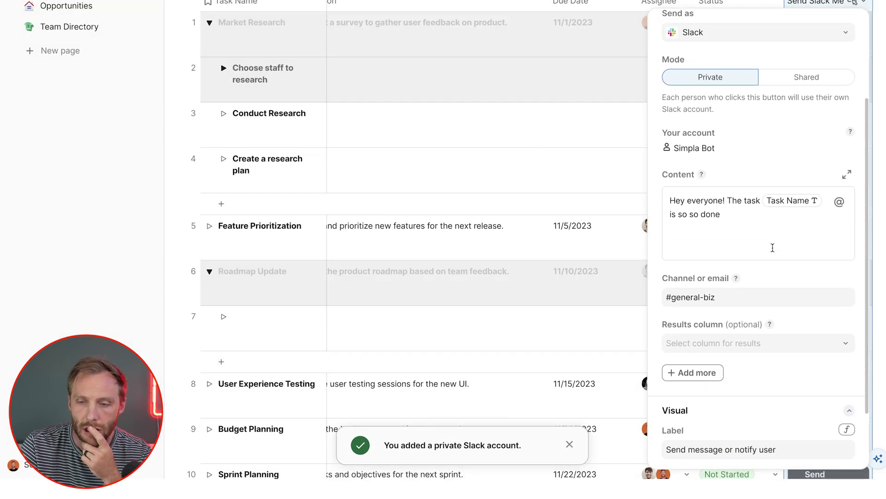
pyautogui.scroll(2, 775, 240)
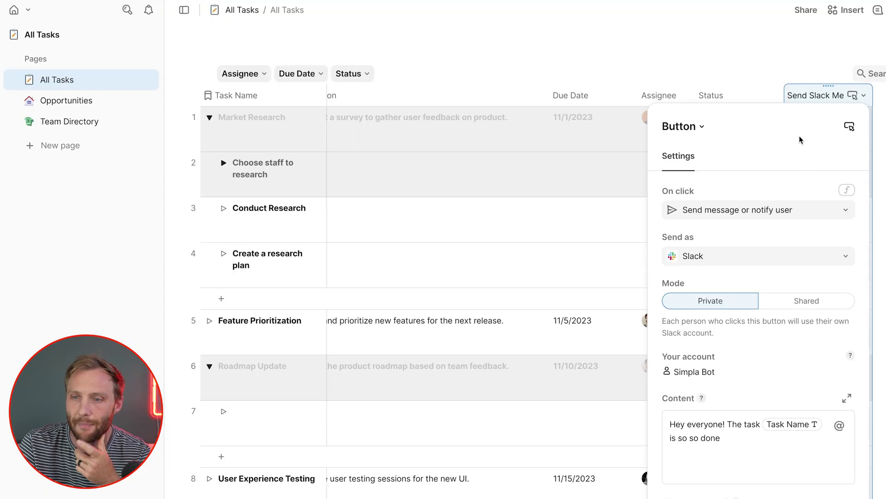
# Insert a new column before Done! and name it 'SUPER DONE!'
pyautogui.click(779, 92)
pyautogui.click(812, 95)
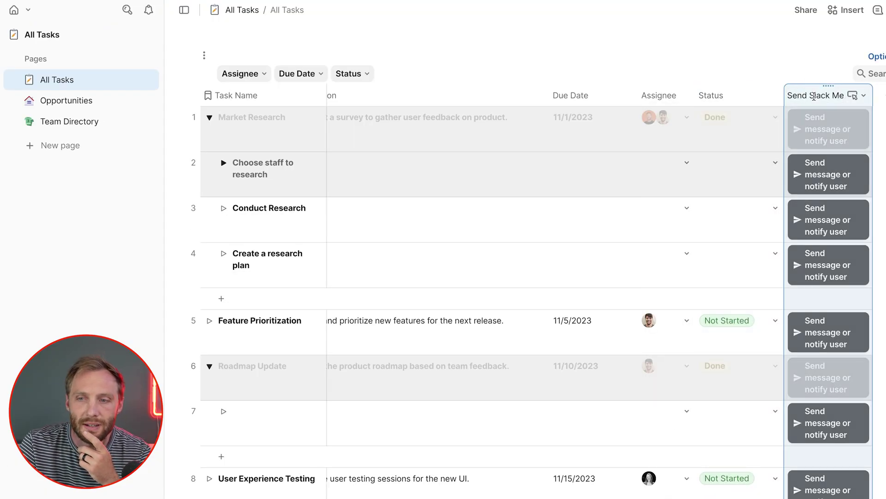
pyautogui.hscroll(-4, 739, 133)
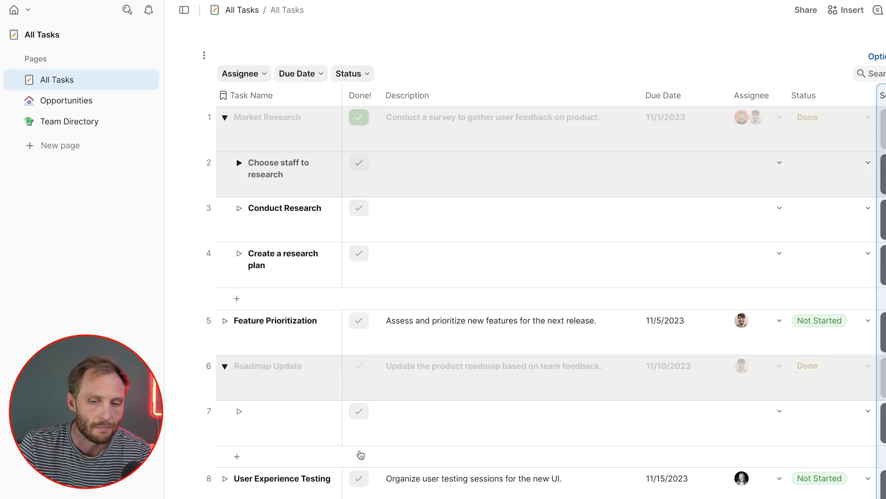
pyautogui.click(370, 482)
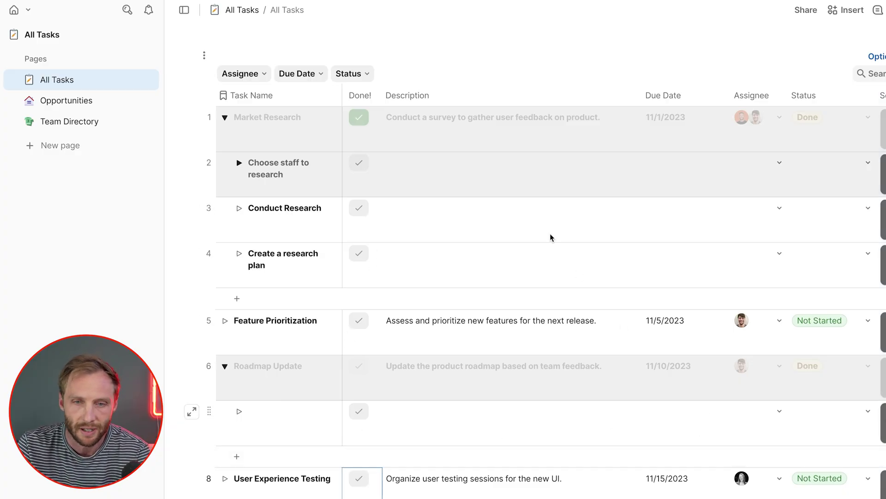
pyautogui.click(374, 99)
pyautogui.click(374, 99)
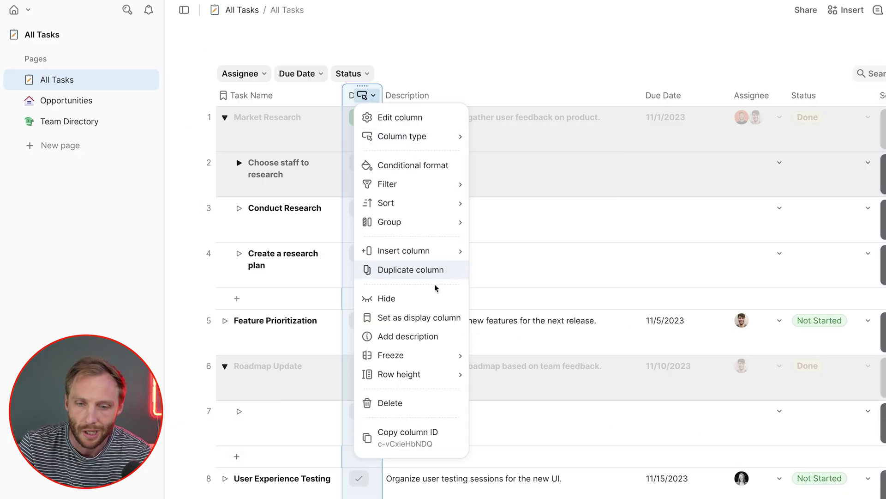
pyautogui.moveTo(417, 364)
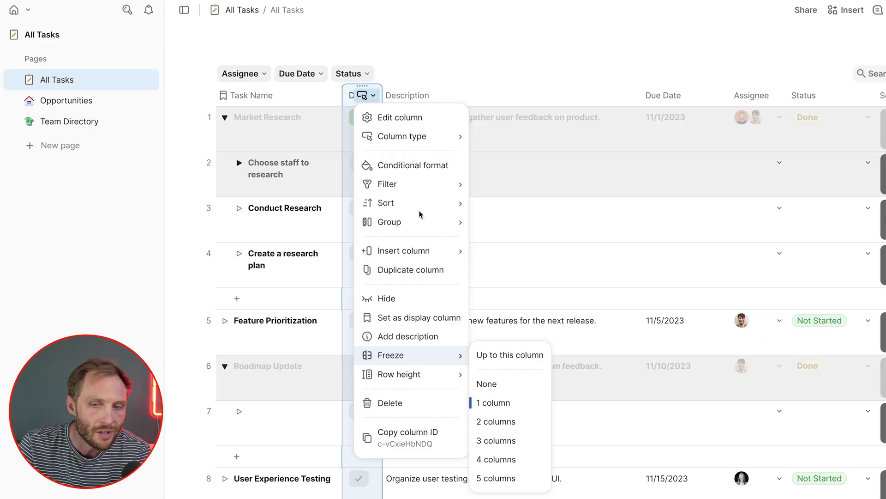
pyautogui.moveTo(459, 252)
pyautogui.click(500, 253)
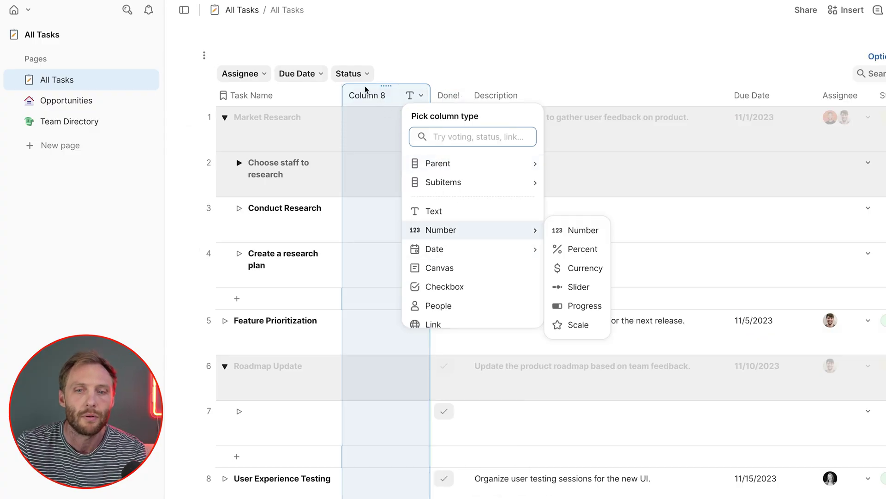
pyautogui.click(367, 91)
pyautogui.write('SUPER DONE')
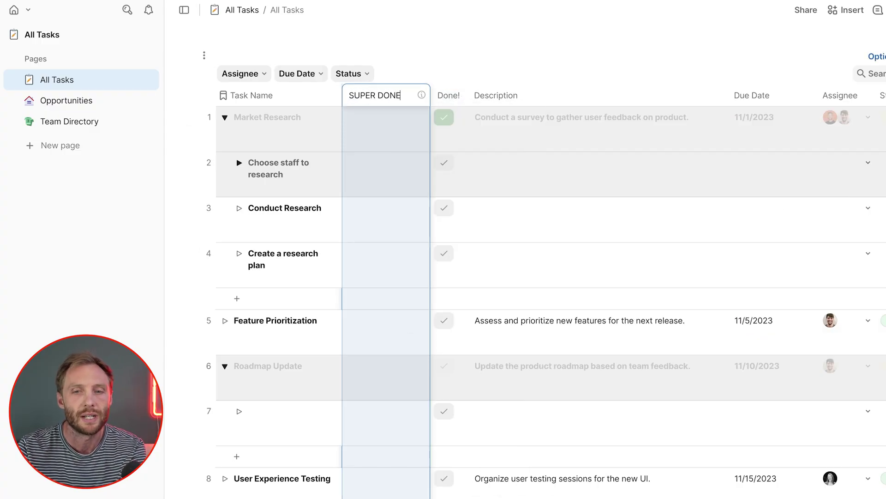
pyautogui.write('!')
pyautogui.click(385, 146)
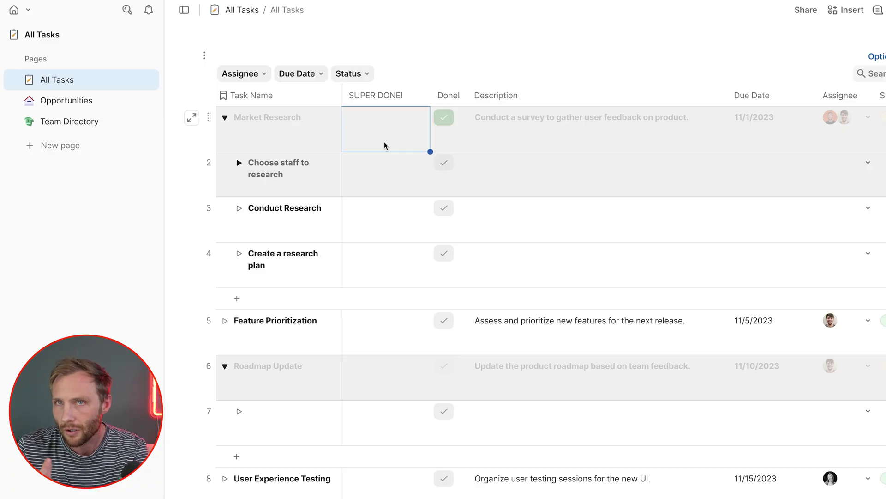
# Change the SUPER DONE! column type to a new Button column
pyautogui.click(420, 95)
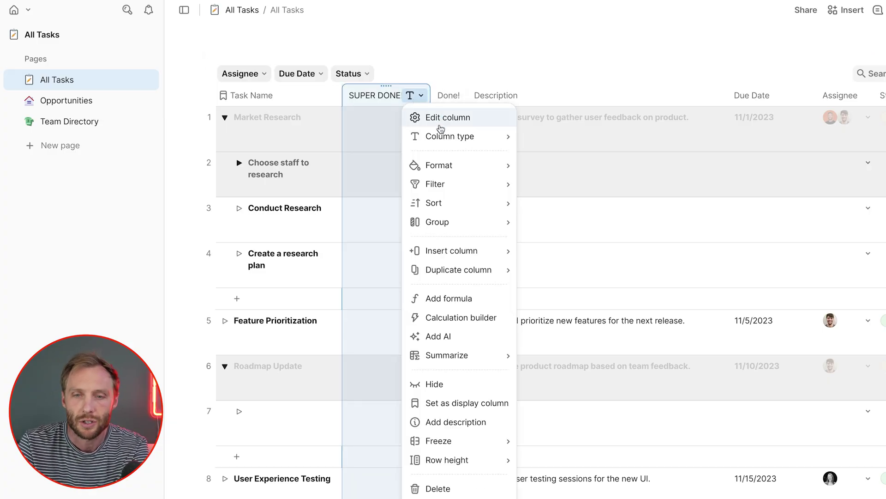
pyautogui.moveTo(436, 137)
pyautogui.write('but')
pyautogui.moveTo(609, 168)
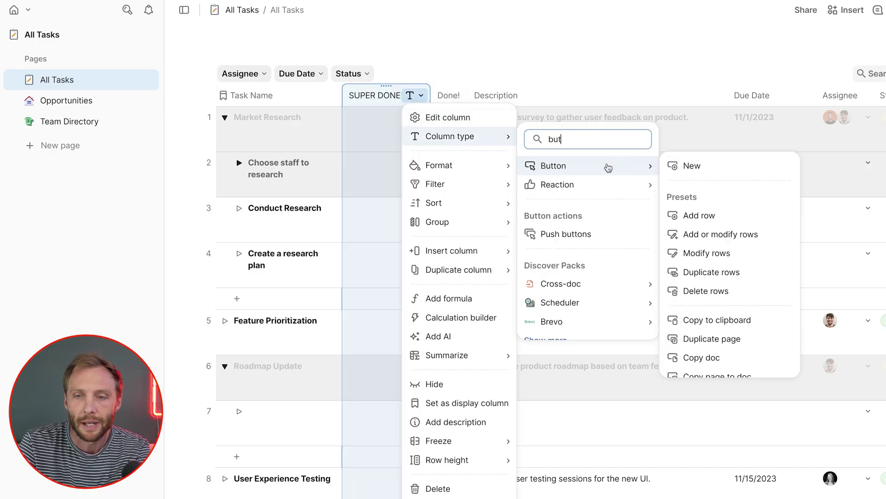
pyautogui.click(692, 166)
# Make the SUPER DONE! button push the Done! and Send Slack Message buttons
pyautogui.click(528, 216)
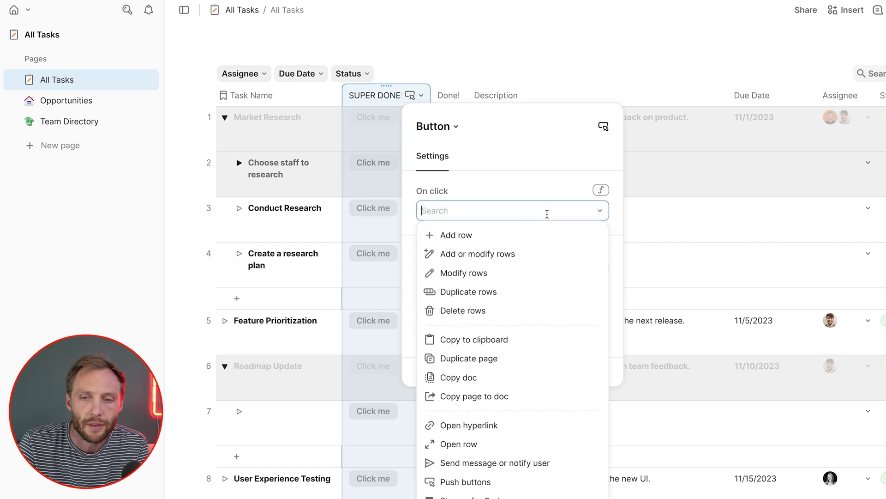
pyautogui.scroll(-2, 541, 342)
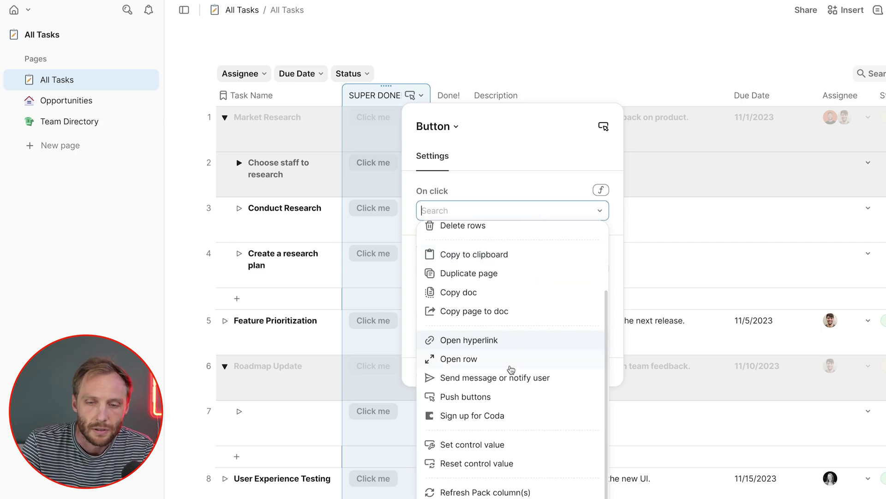
pyautogui.click(508, 398)
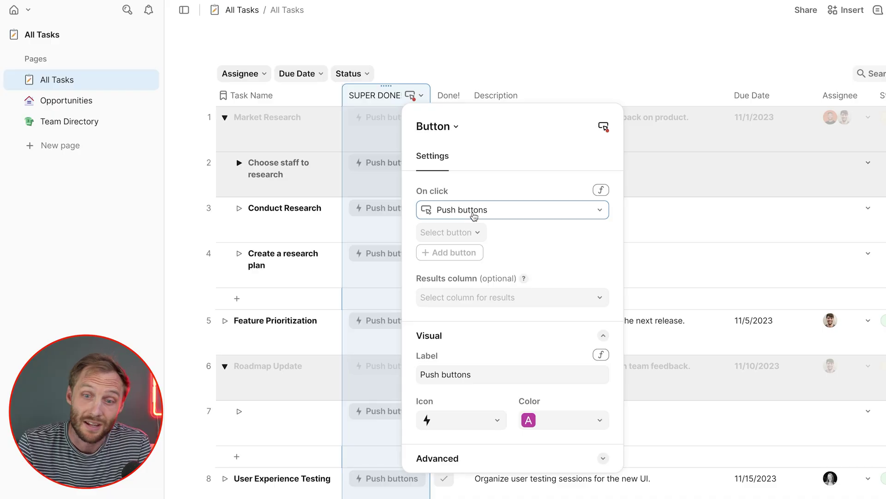
pyautogui.click(451, 231)
pyautogui.click(459, 276)
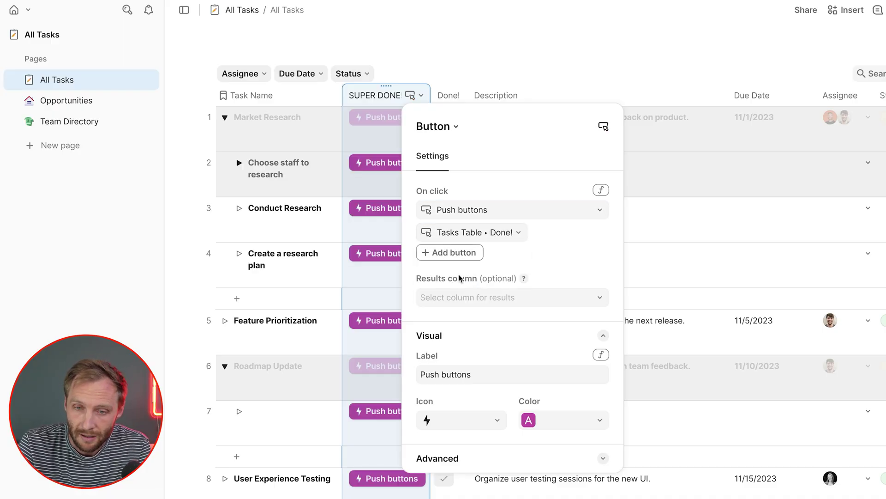
pyautogui.click(464, 255)
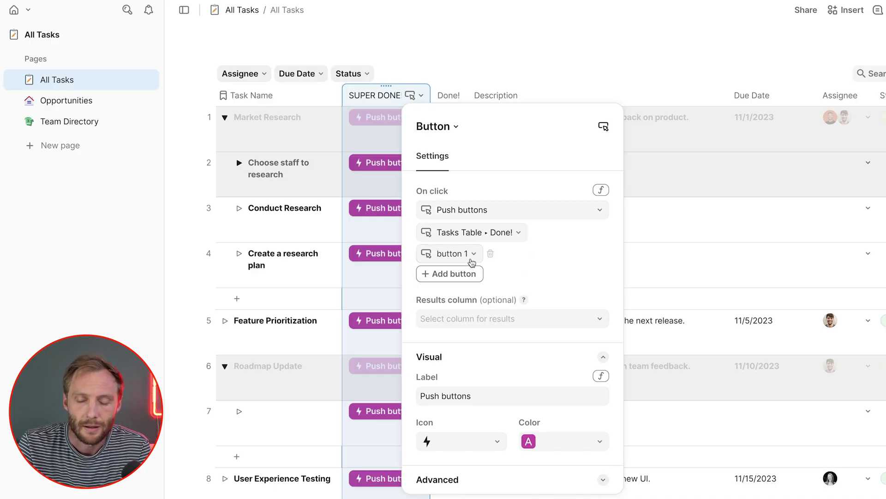
pyautogui.click(468, 257)
pyautogui.click(452, 316)
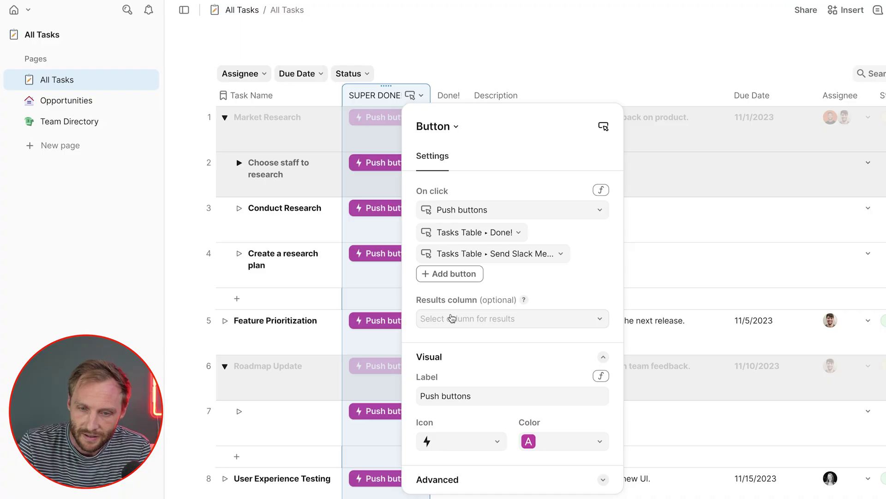
# Clear the button label so only the icon shows and colour the buttons green
pyautogui.click(468, 393)
pyautogui.hotkey('ctrl', 'a')
pyautogui.press('BackSpace')
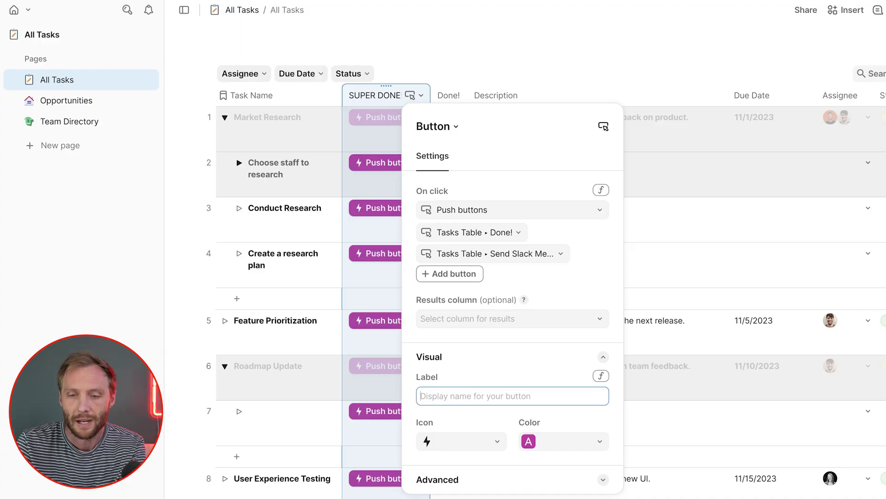
pyautogui.click(560, 450)
pyautogui.click(555, 491)
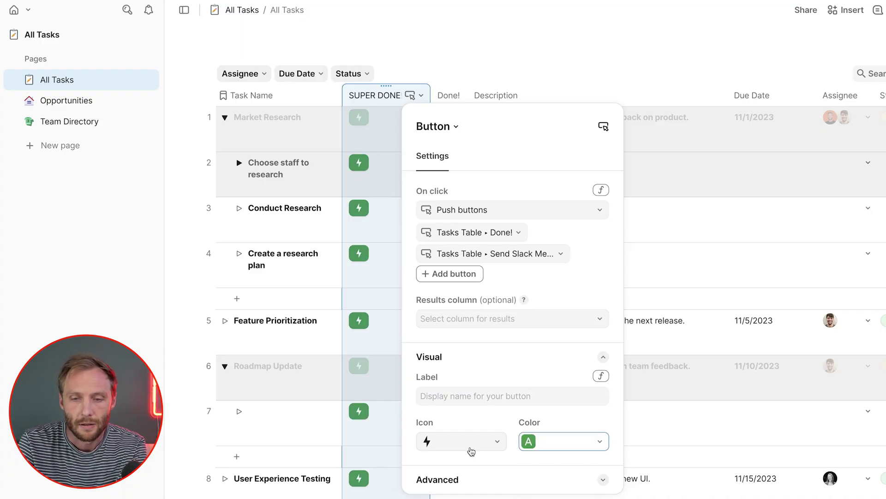
pyautogui.click(469, 447)
pyautogui.press('Escape')
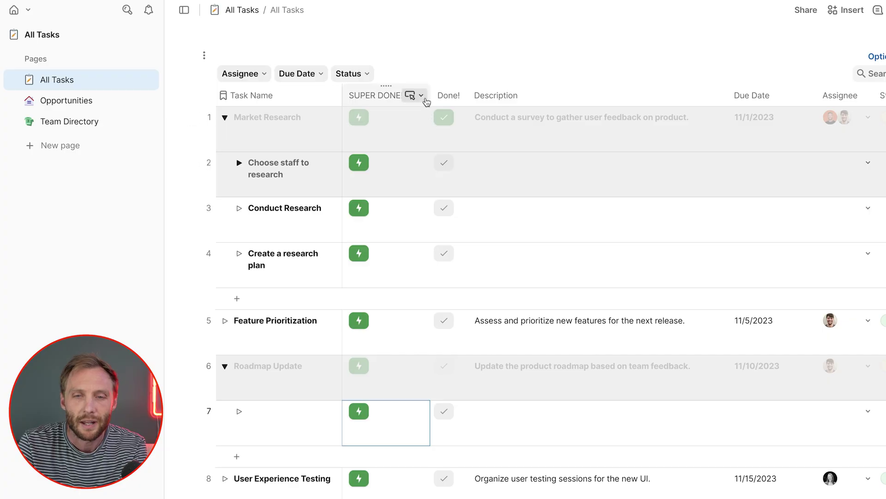
# Narrow the SUPER DONE! column and hide the Done! and Send Slack Message columns
pyautogui.click(418, 115)
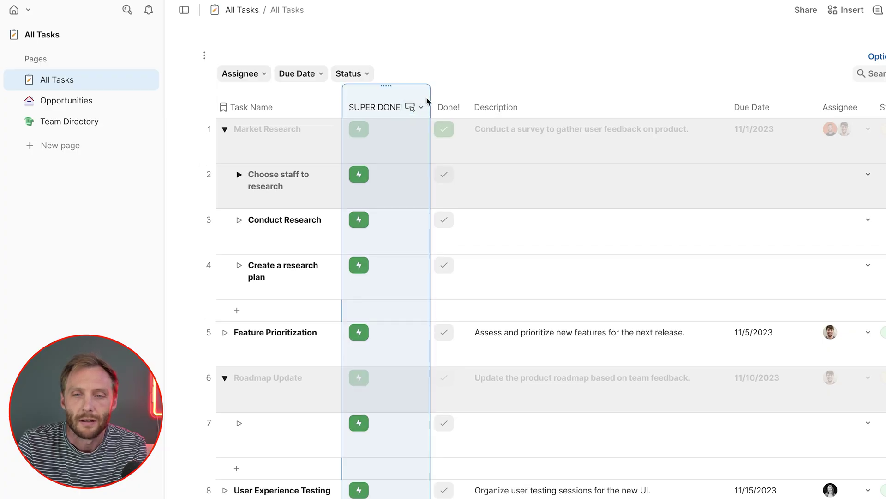
pyautogui.moveTo(428, 98); pyautogui.dragTo(397, 98)
pyautogui.click(411, 107)
pyautogui.click(429, 107)
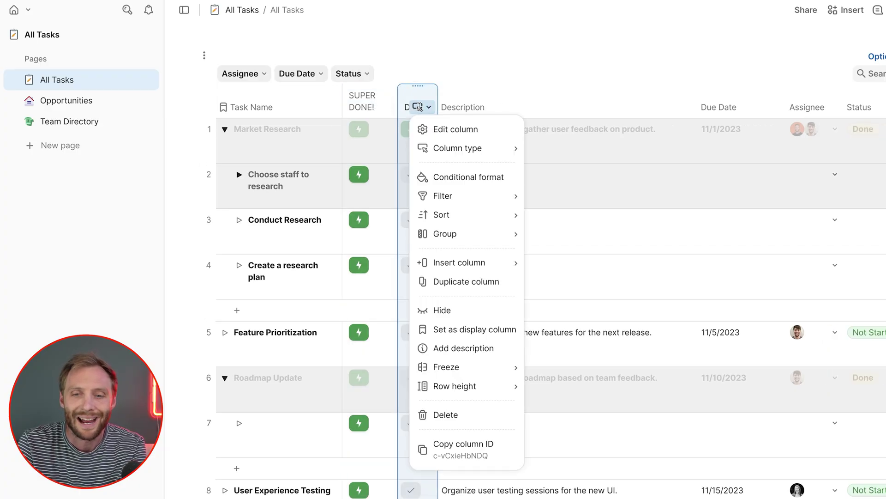
pyautogui.click(439, 309)
pyautogui.hscroll(3, 751, 114)
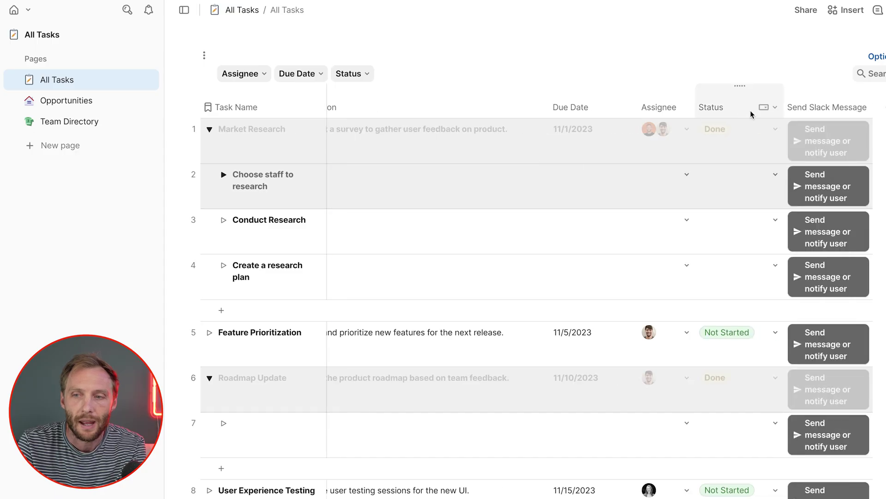
pyautogui.click(849, 110)
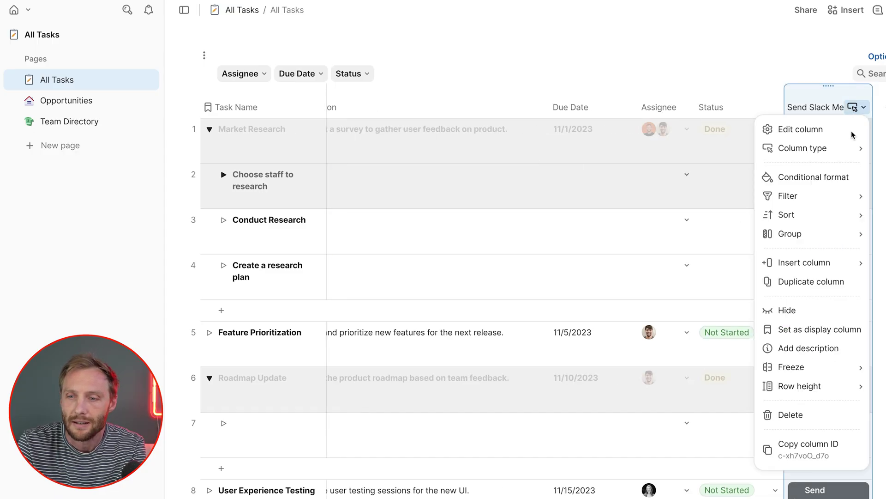
pyautogui.click(817, 318)
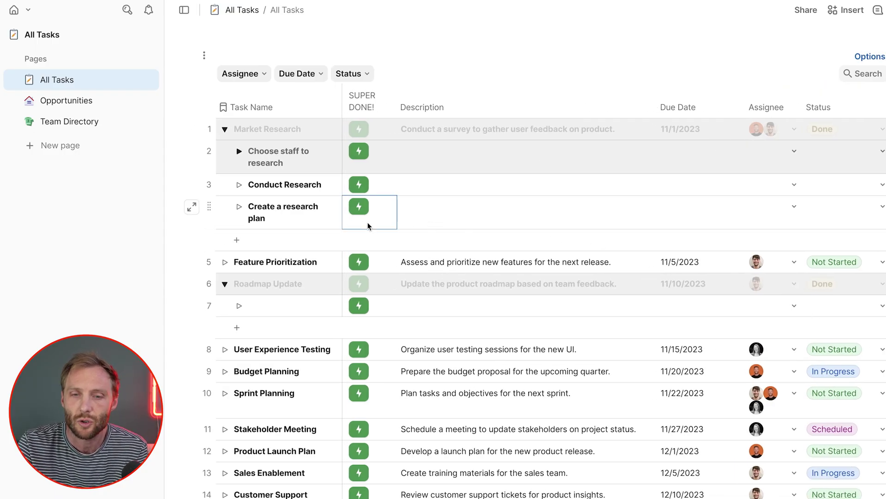
# Test SUPER DONE! on Budget Planning, marking it Done and sending its Slack message
pyautogui.click(363, 96)
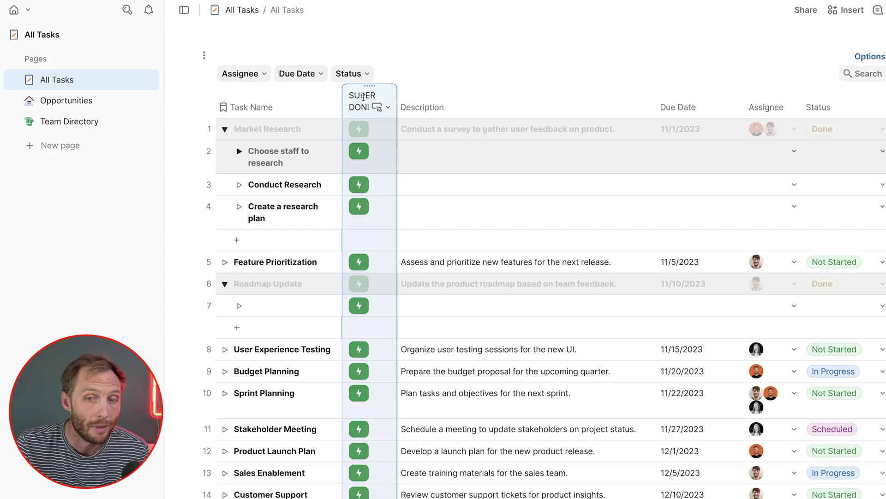
pyautogui.scroll(-3, 424, 289)
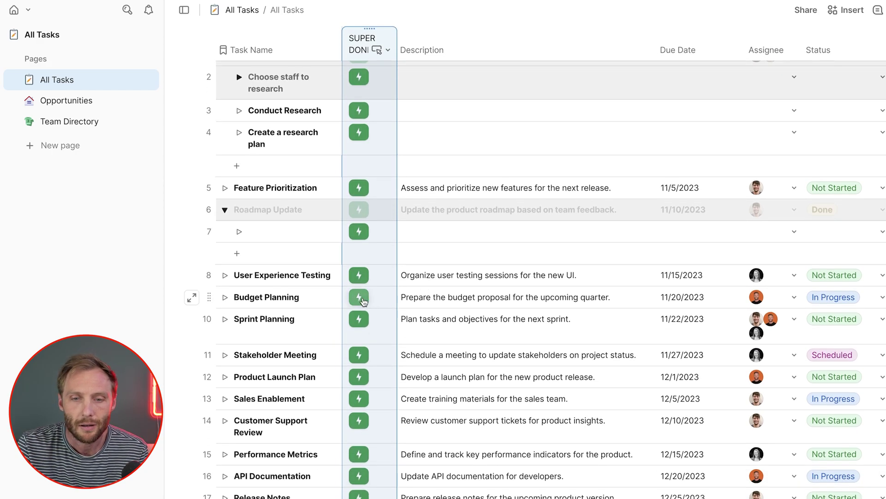
pyautogui.click(361, 300)
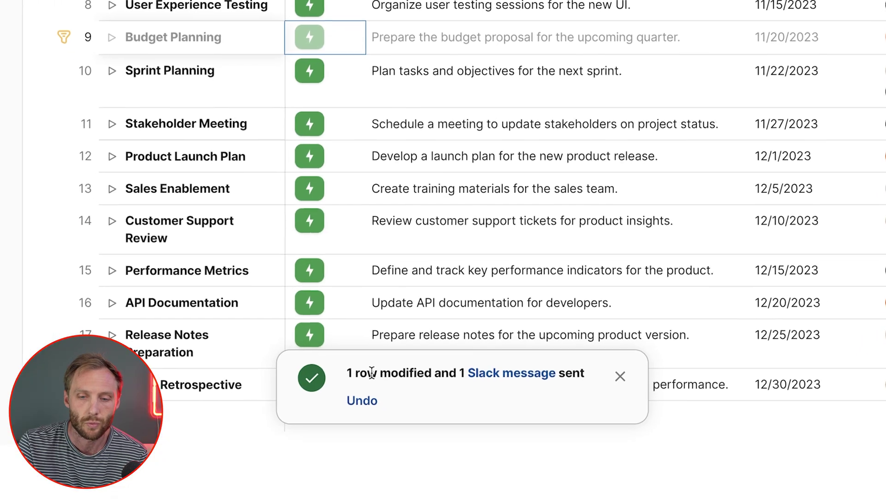
pyautogui.moveTo(372, 373); pyautogui.dragTo(583, 380)
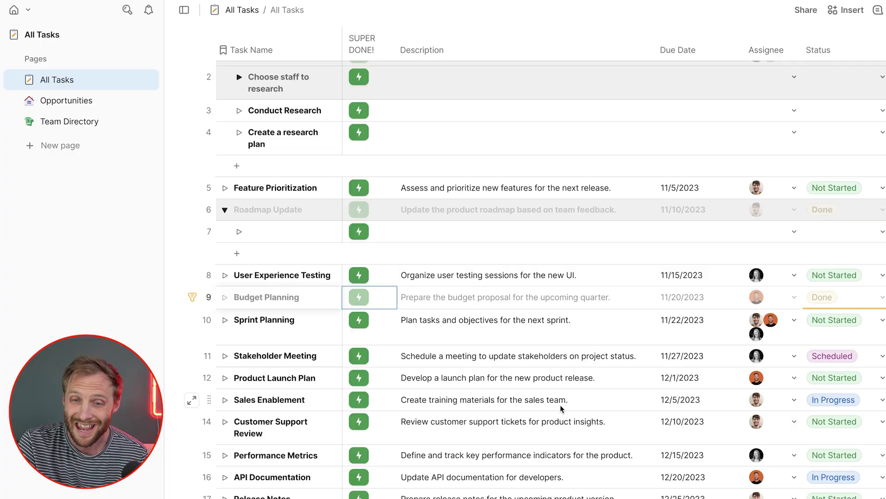
# Start a formula with = on the empty line under the All Tasks title
pyautogui.scroll(3, 458, 217)
pyautogui.click(322, 100)
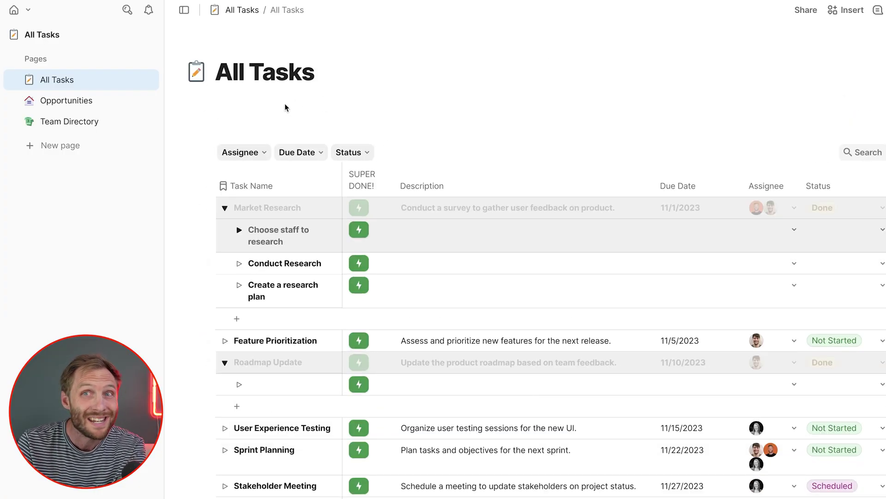
pyautogui.press('=')
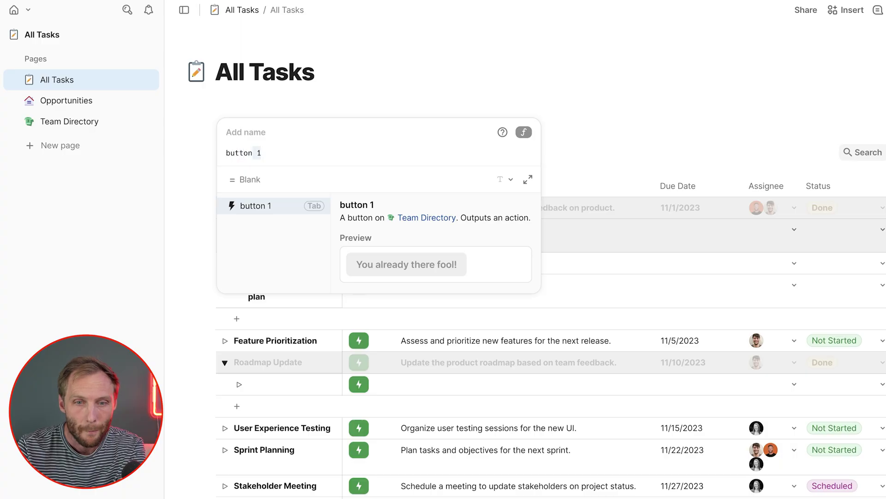